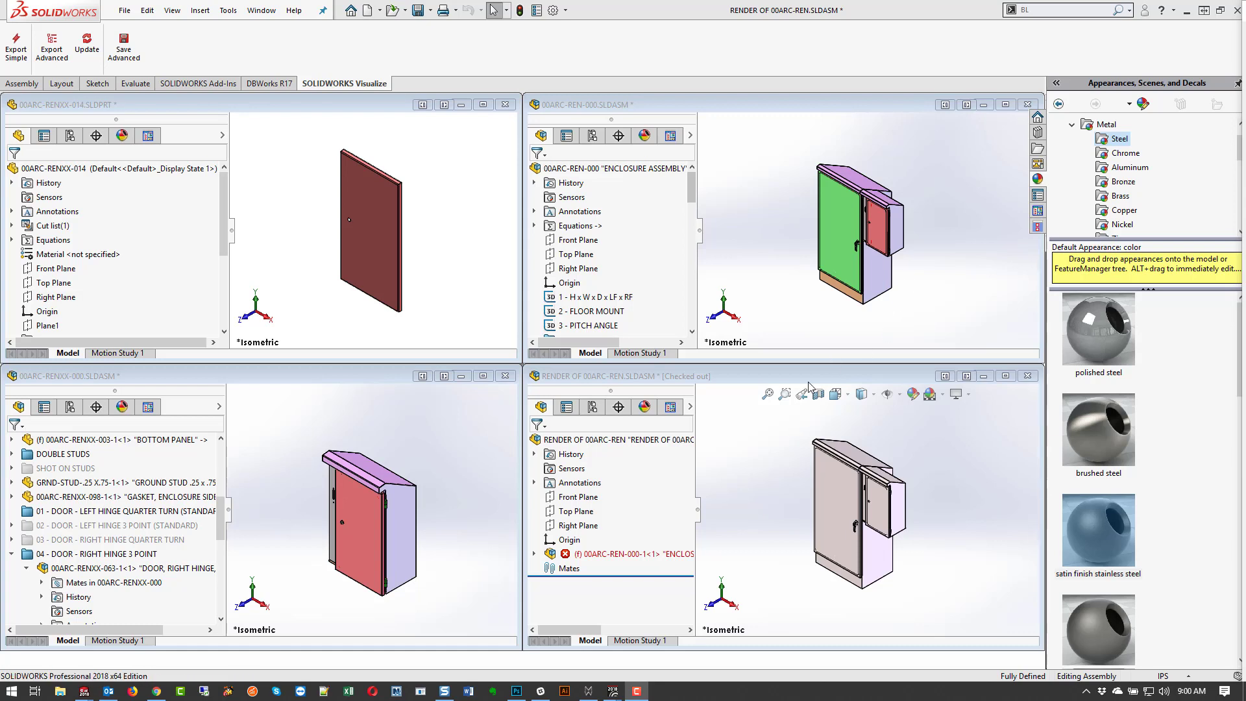
Examine the door panel 00ARC-RENXX-014 within sub-assembly 00ARC-RENXX-000 and the enclosure assembly 00ARC-REN-000.
left_click_drag(823, 272, 833, 273)
left_click_drag(371, 477, 363, 525)
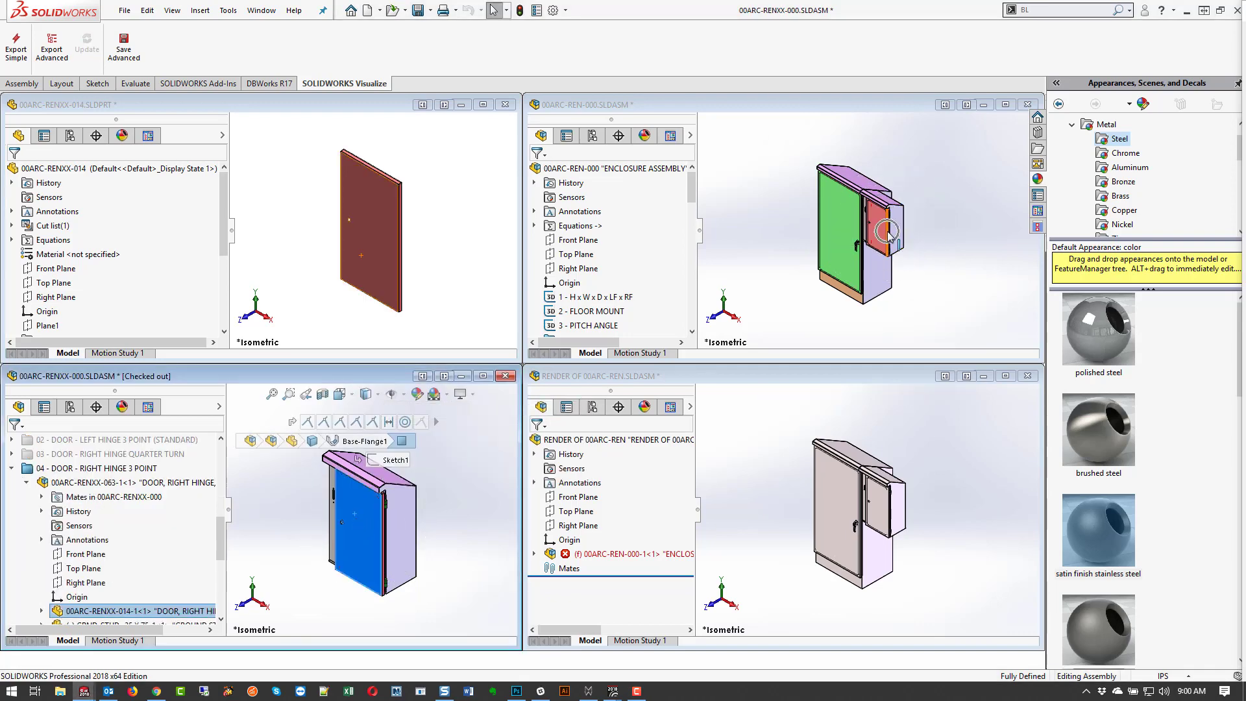
left_click_drag(889, 238, 885, 230)
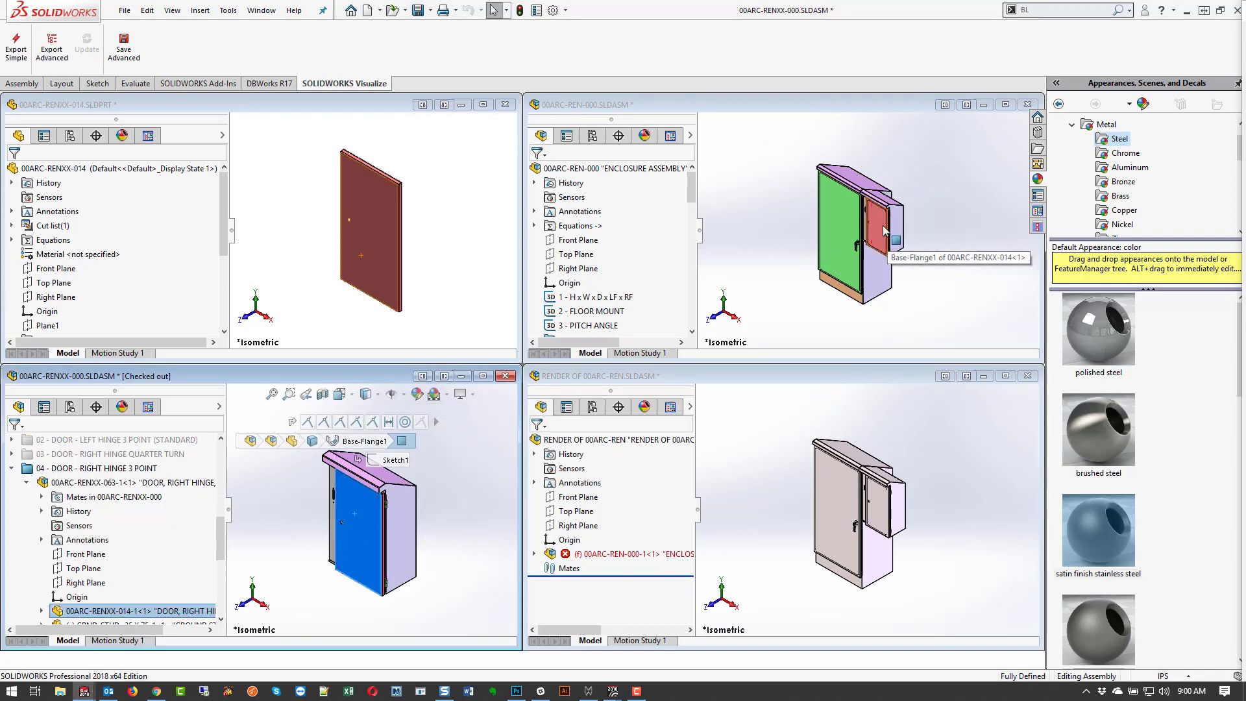
left_click_drag(571, 202, 863, 195)
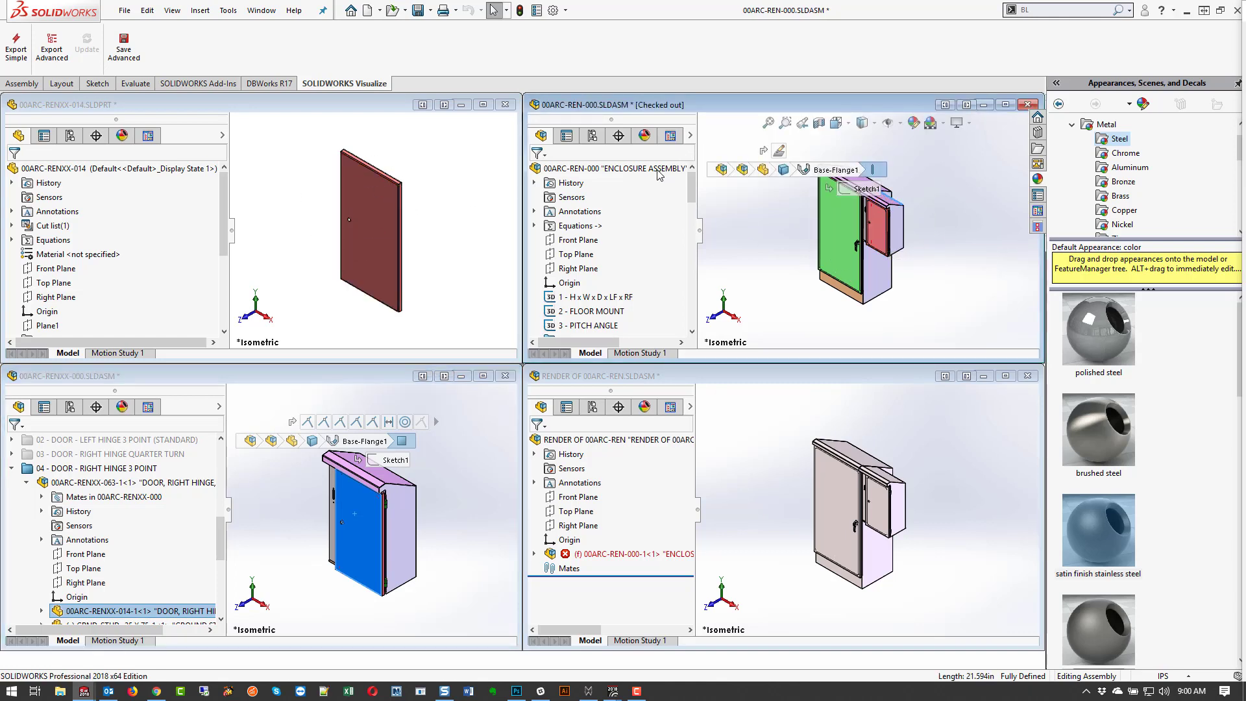
left_click(635, 174)
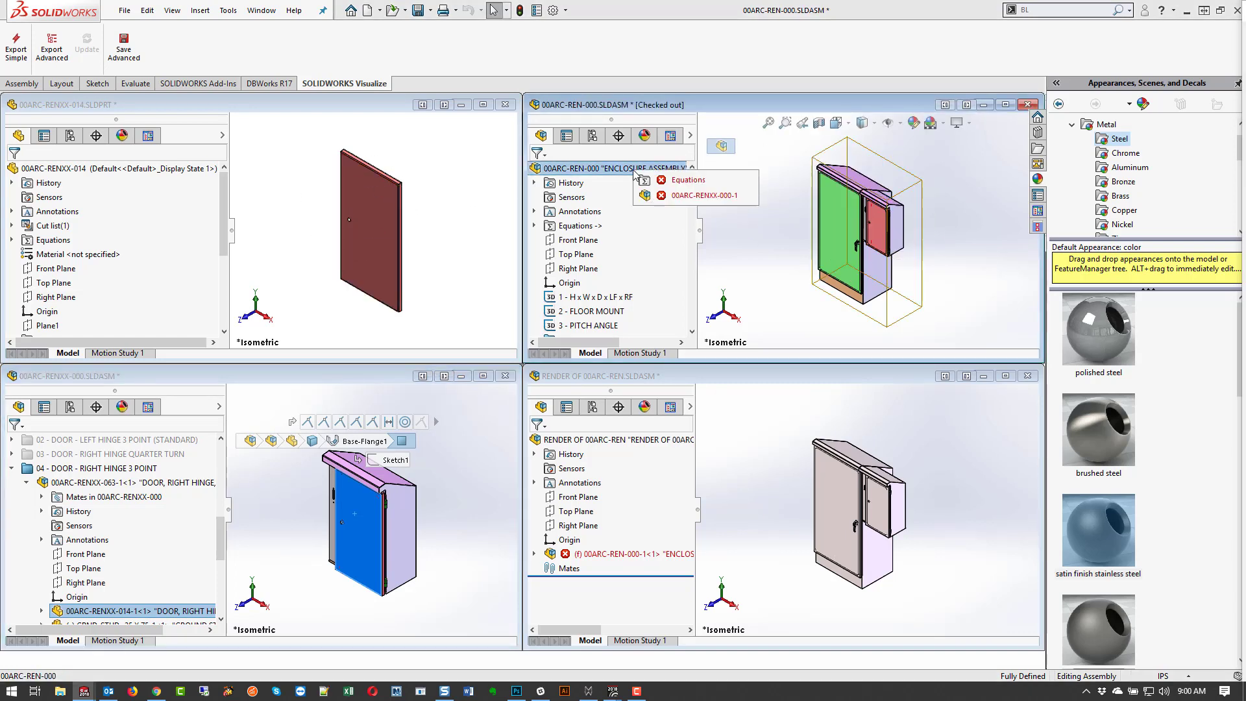
Maximize the RENDER OF 00ARC-REN assembly and inspect its enclosure component 00ARC-REN-000, leaving nothing selected.
left_click(811, 531)
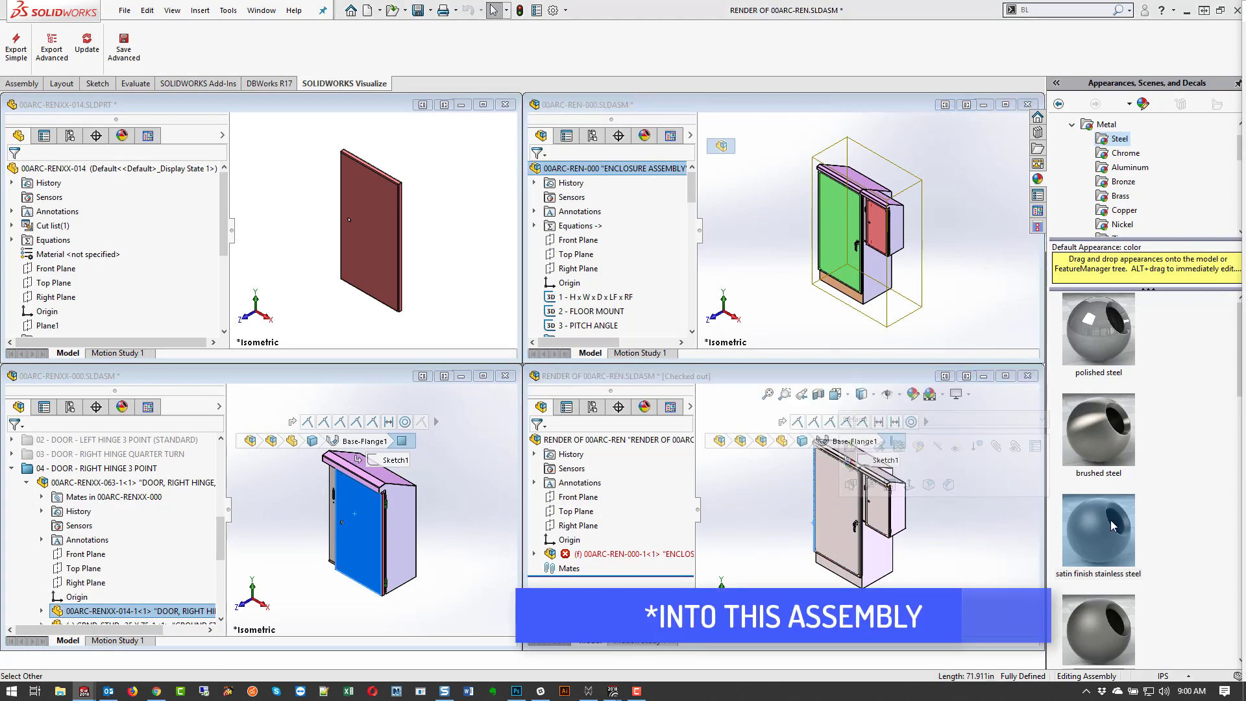
mouse_move(1088, 539)
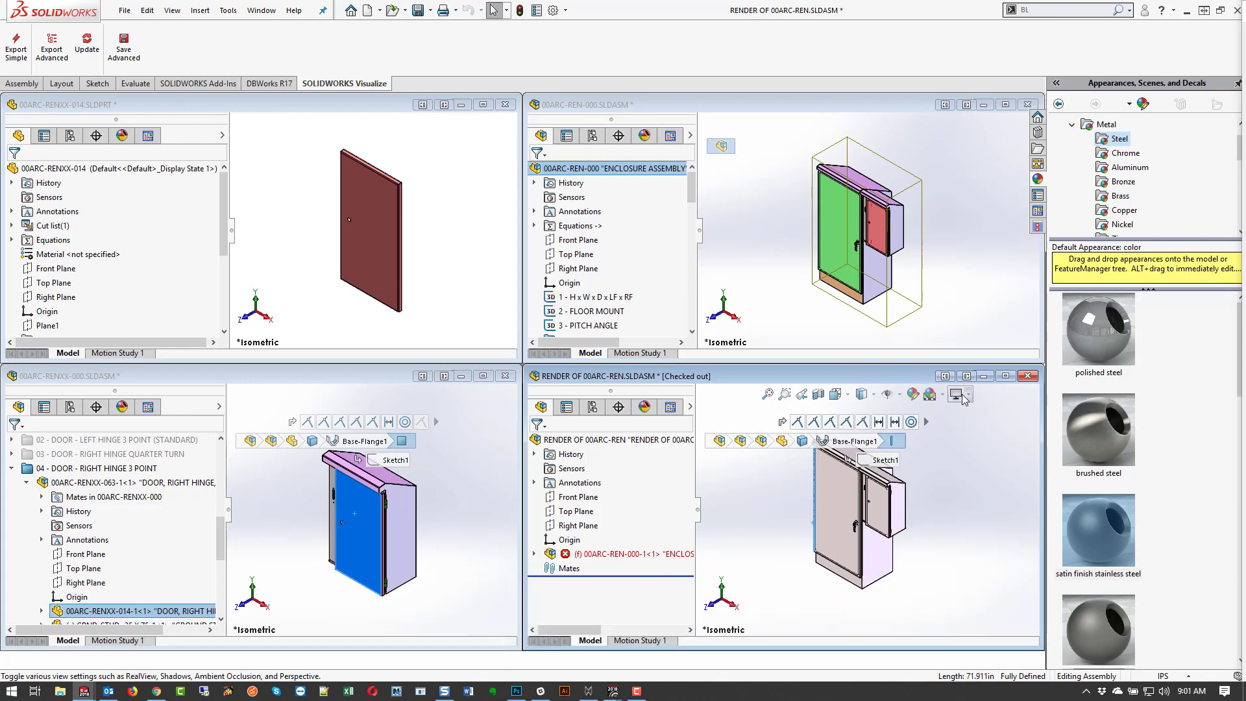
left_click(1005, 377)
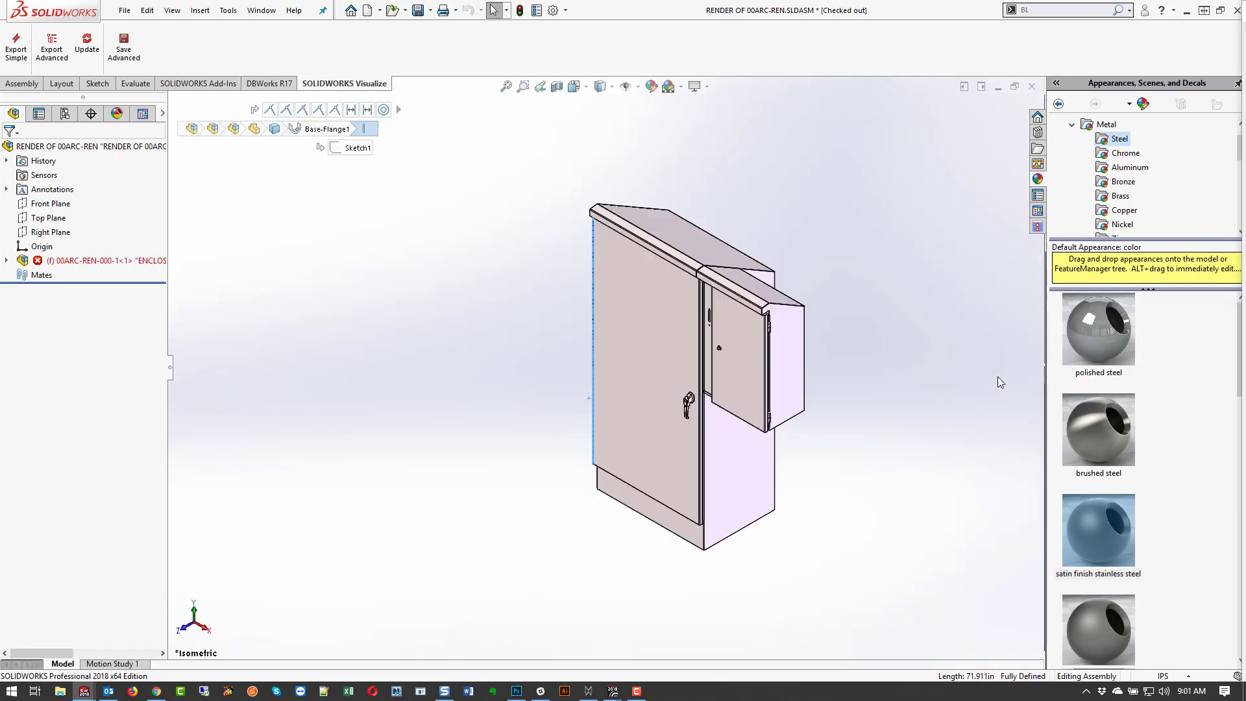
left_click(91, 261)
left_click(83, 263)
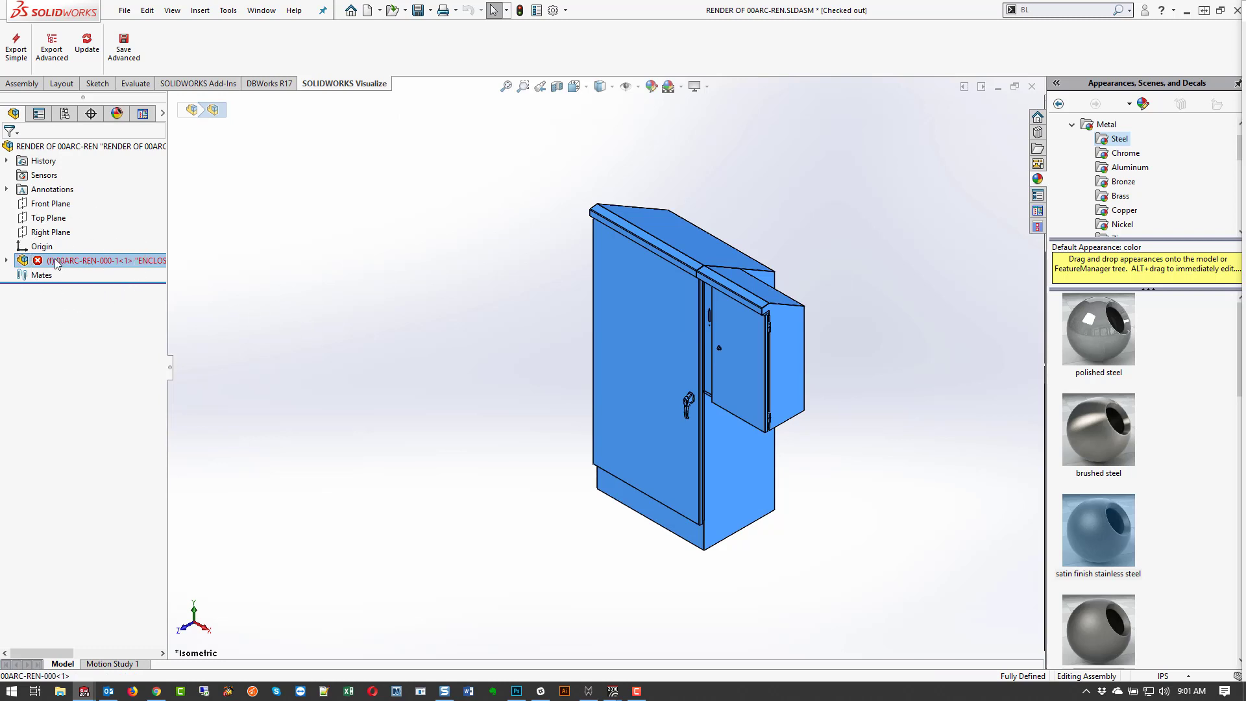
left_click(55, 263)
left_click(861, 456)
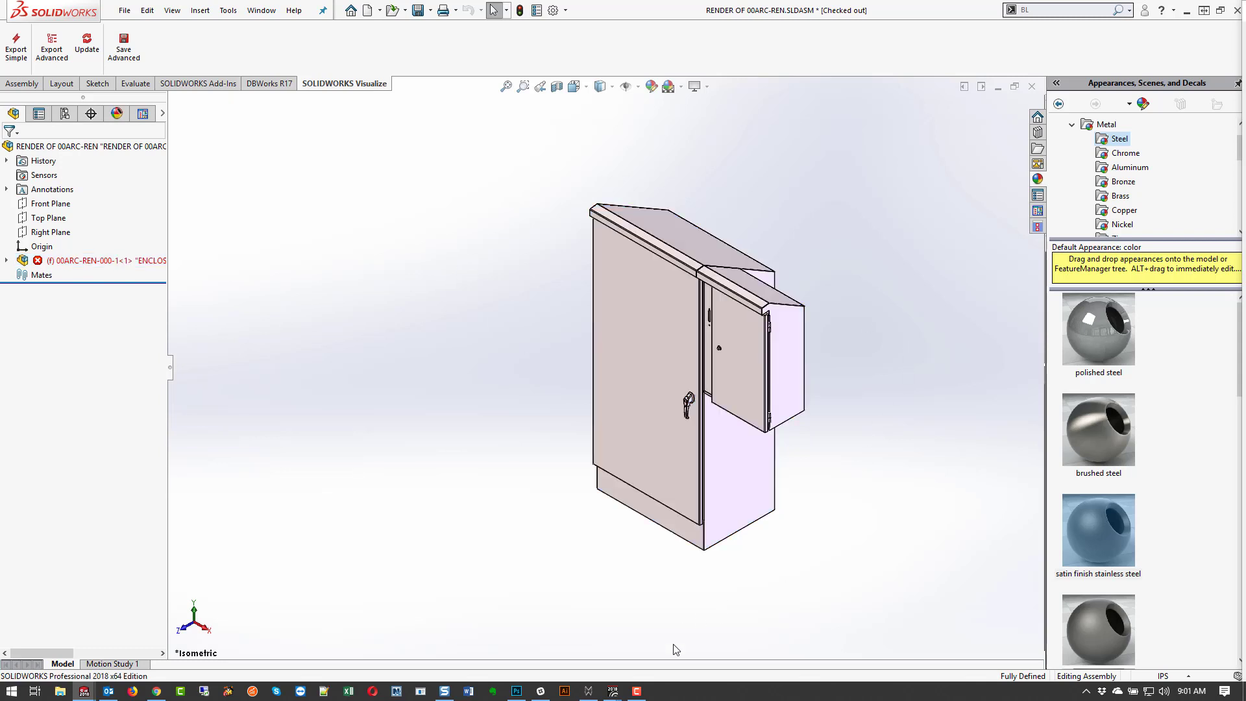
Switch to SOLIDWORKS Visualize and decline re-importing the modified RENDER OF 00ARC-REN.SLDASM source data.
mouse_move(613, 691)
left_click(551, 615)
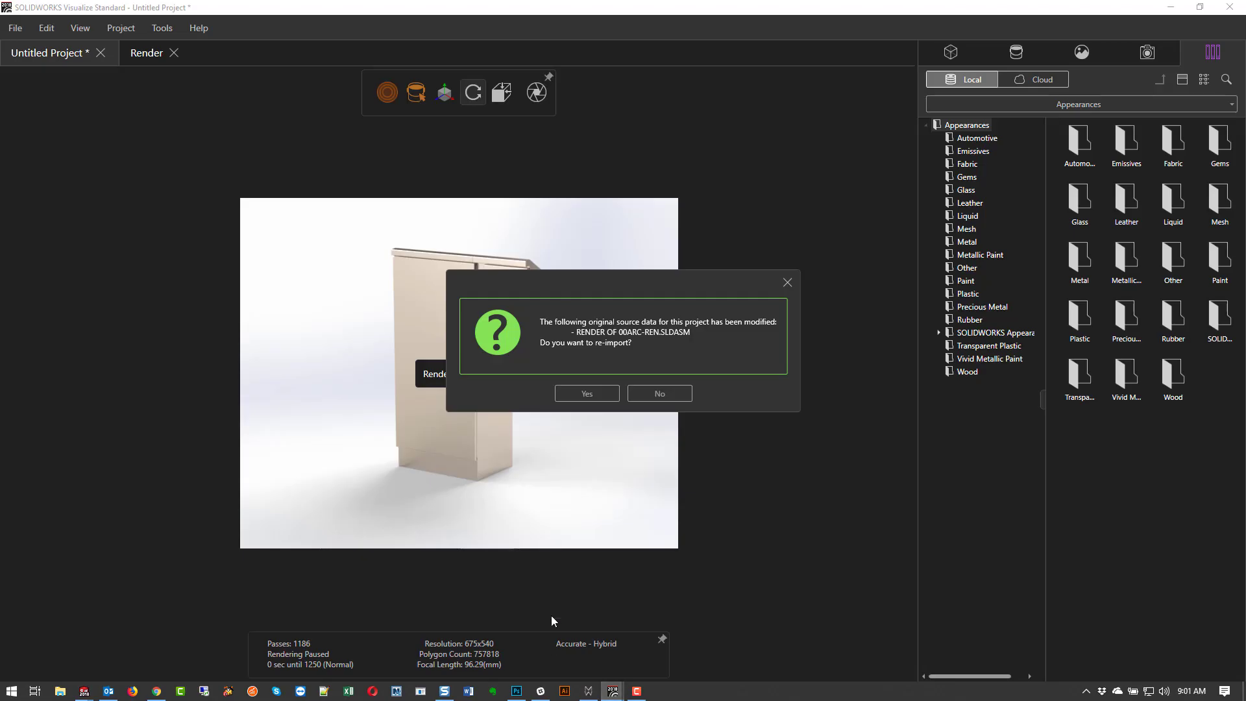
left_click(659, 394)
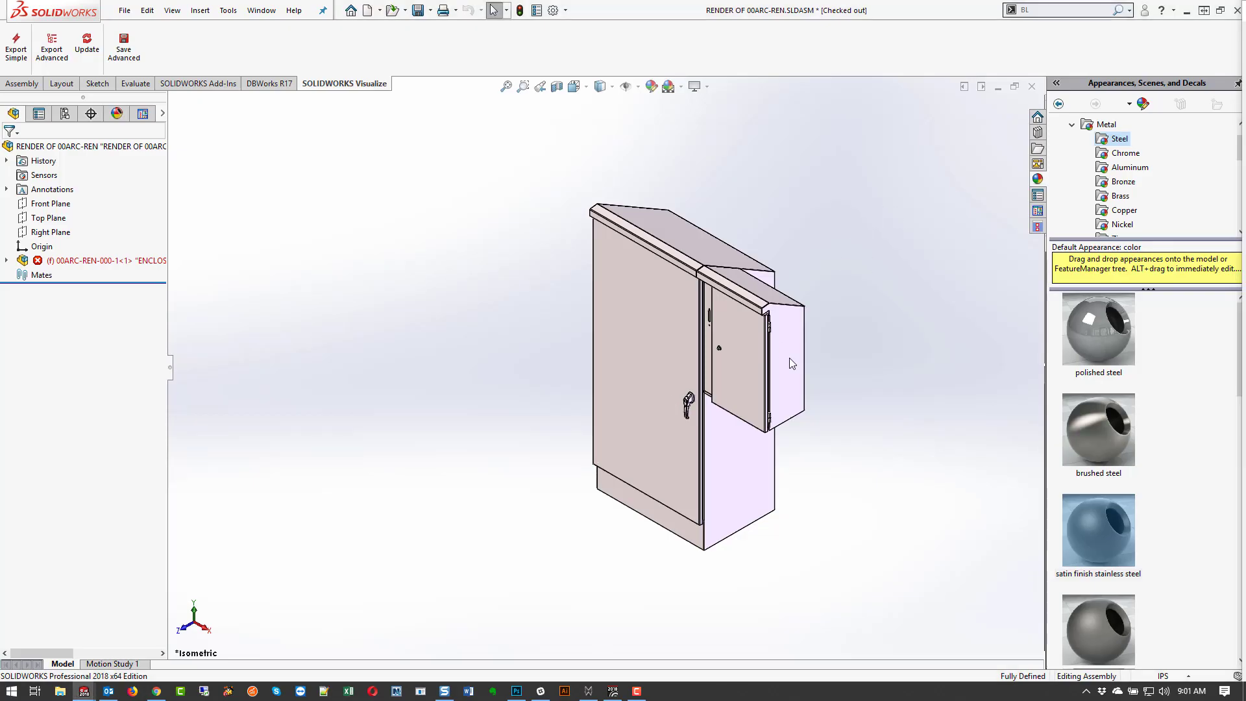
left_click(615, 692)
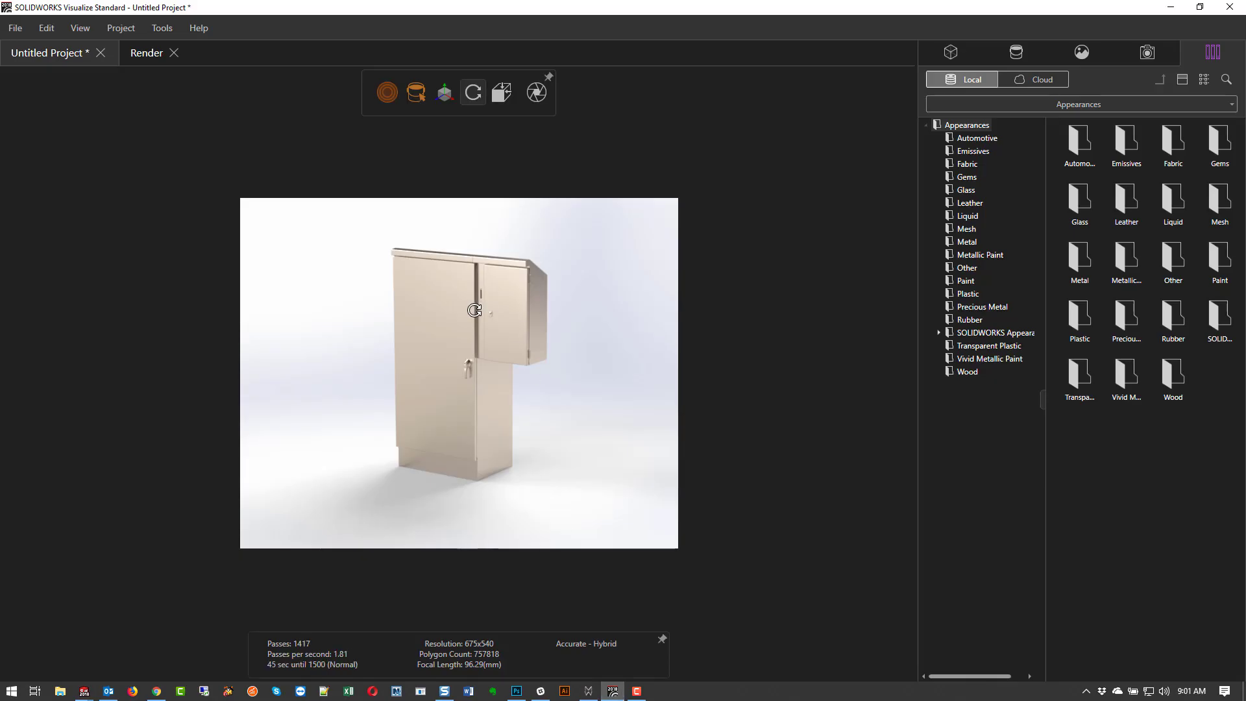
Review the general and advanced settings of the 3 Point Faded environment.
left_click(492, 377)
left_click(1081, 52)
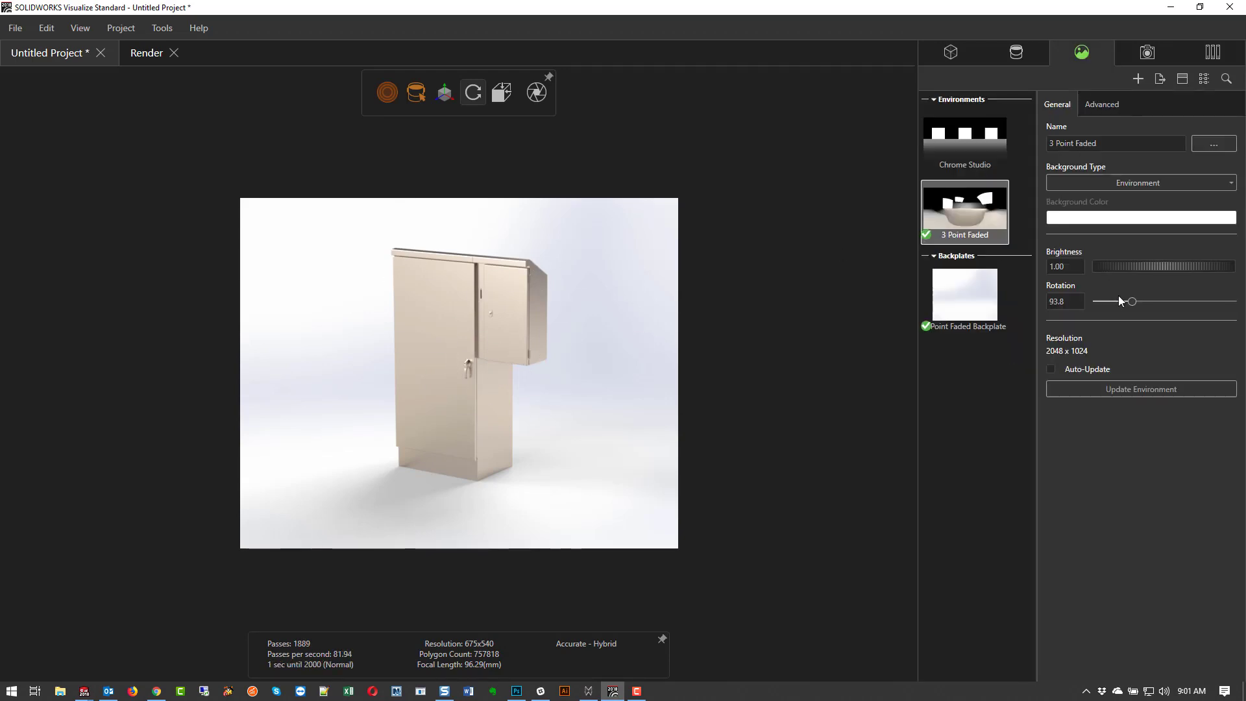
left_click(1102, 104)
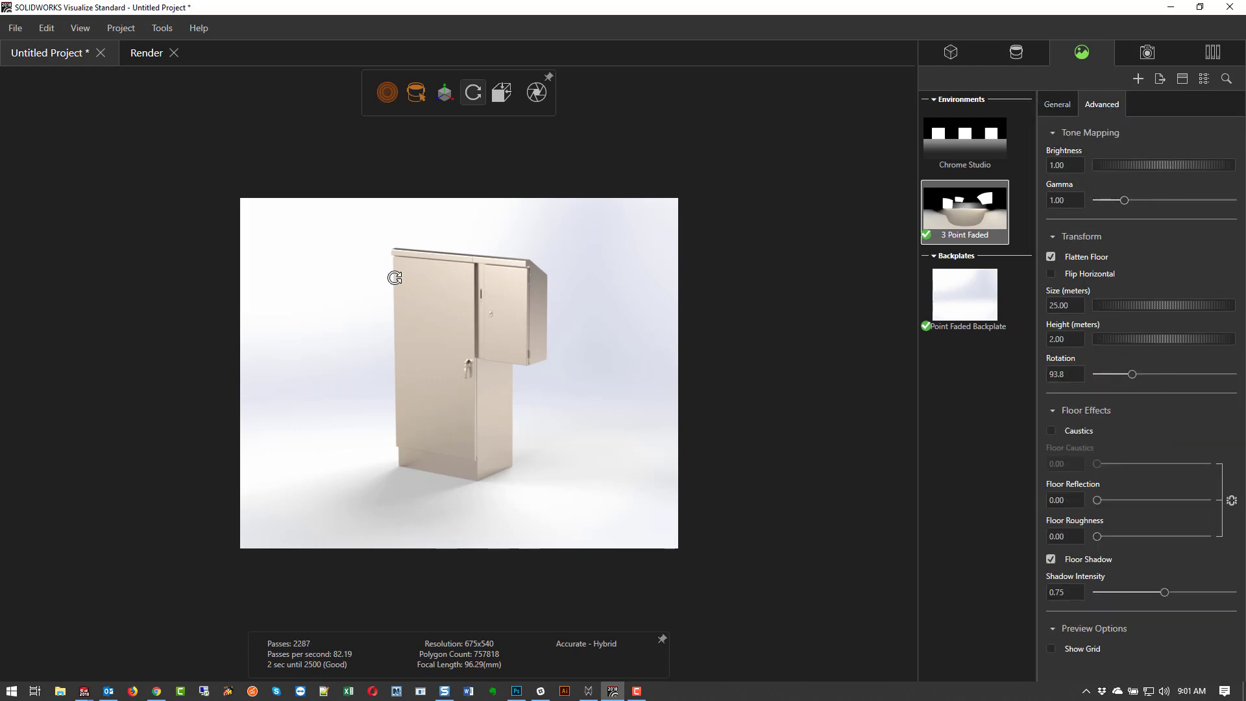
View the completed enclosure render and switch to Photoshop with Untitled Project 43.jpg.
left_click(144, 54)
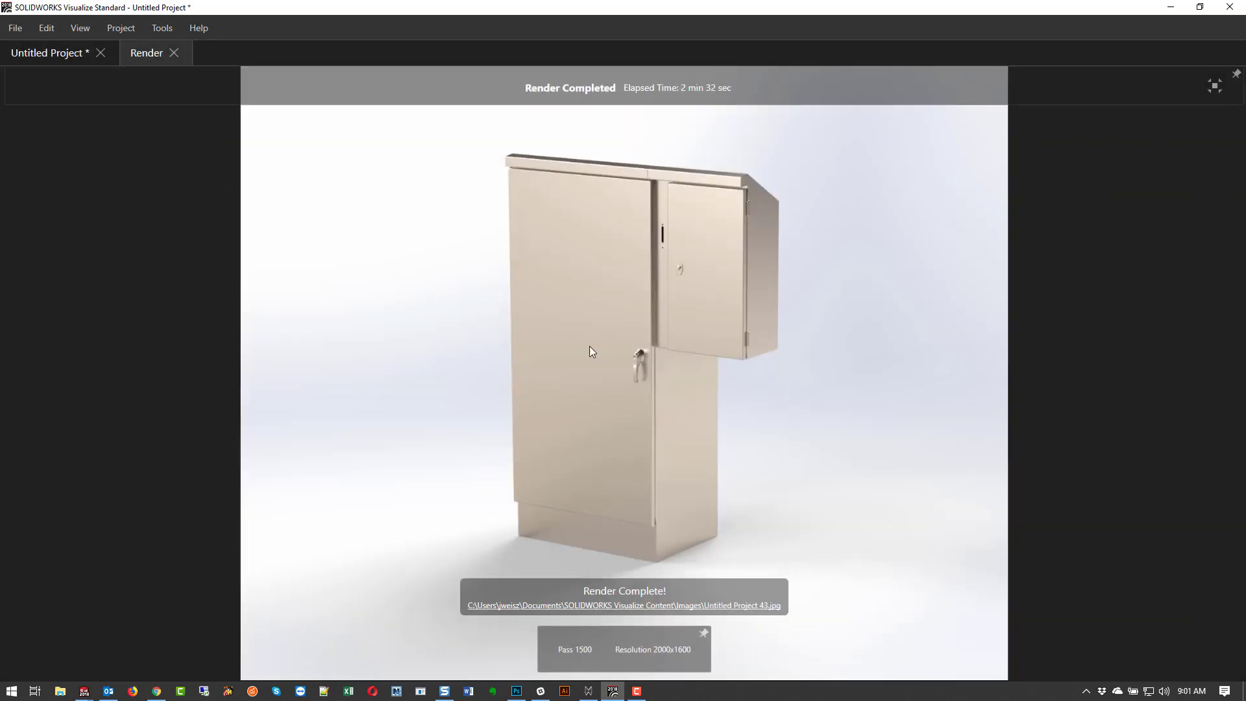
left_click(691, 610)
left_click(517, 691)
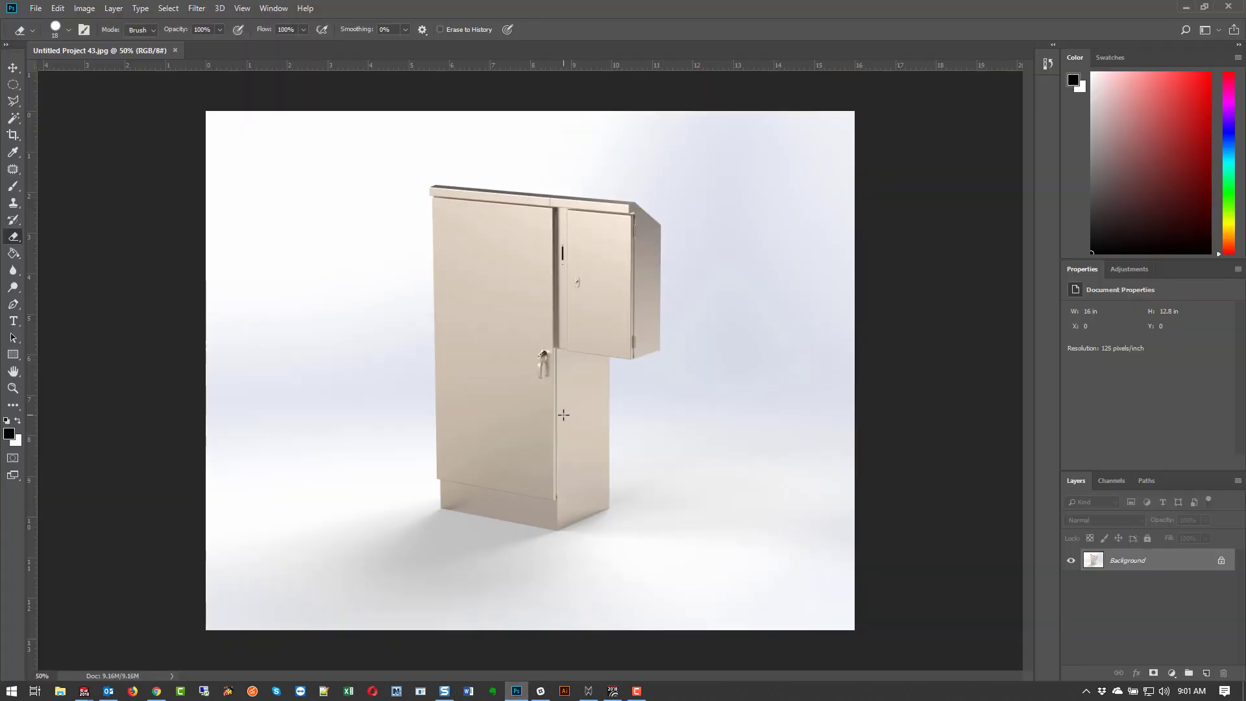
Select the white backdrop and the floor around the cabinet with the Magic Wand tool, adding each area to the selection.
left_click(13, 120)
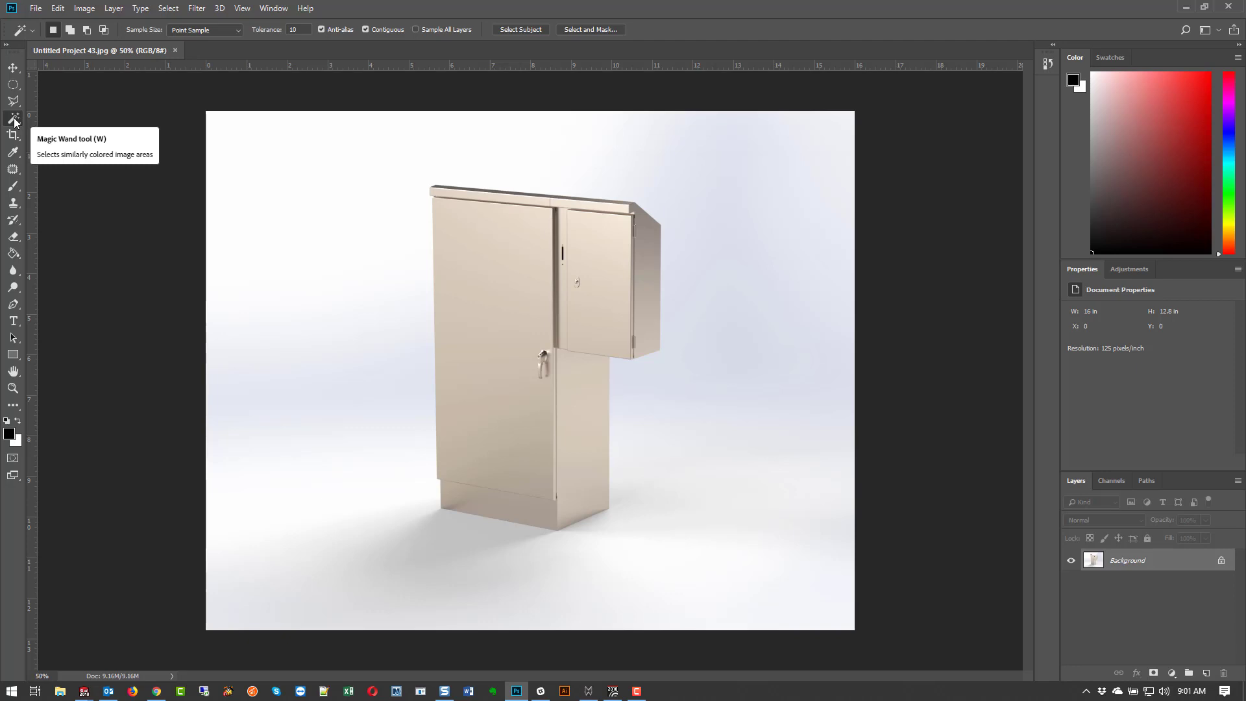
right_click(14, 122)
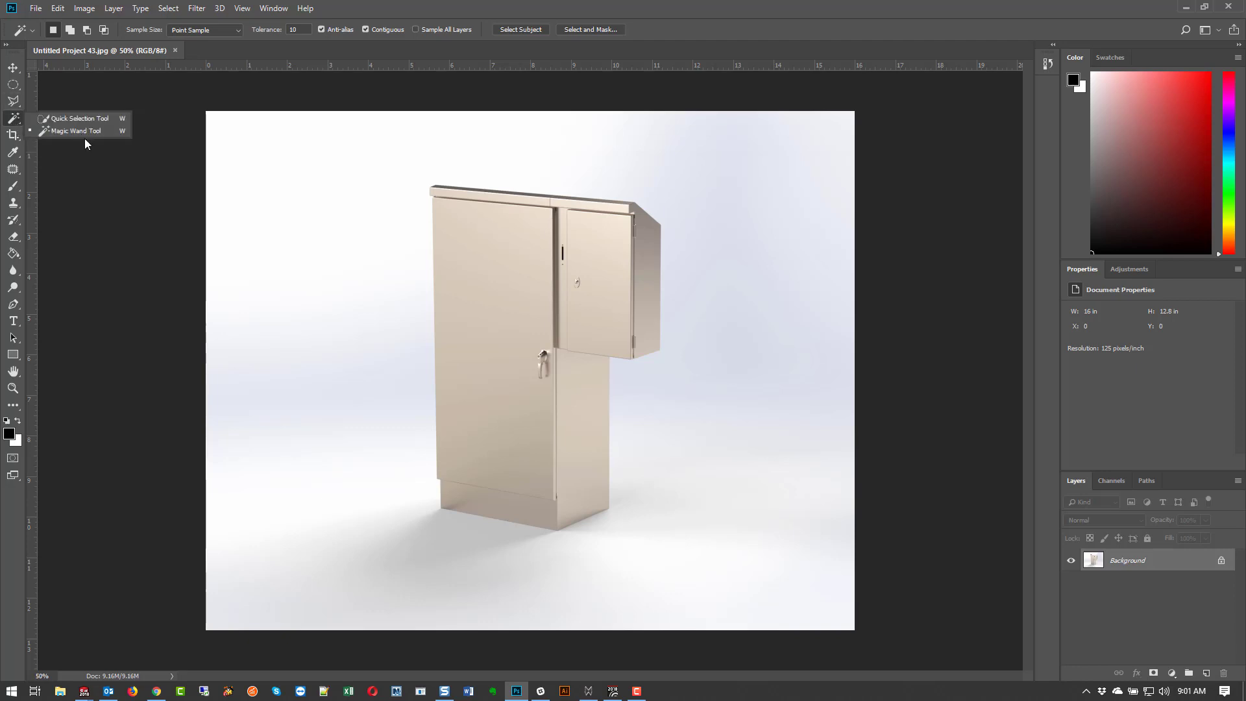
left_click(85, 141)
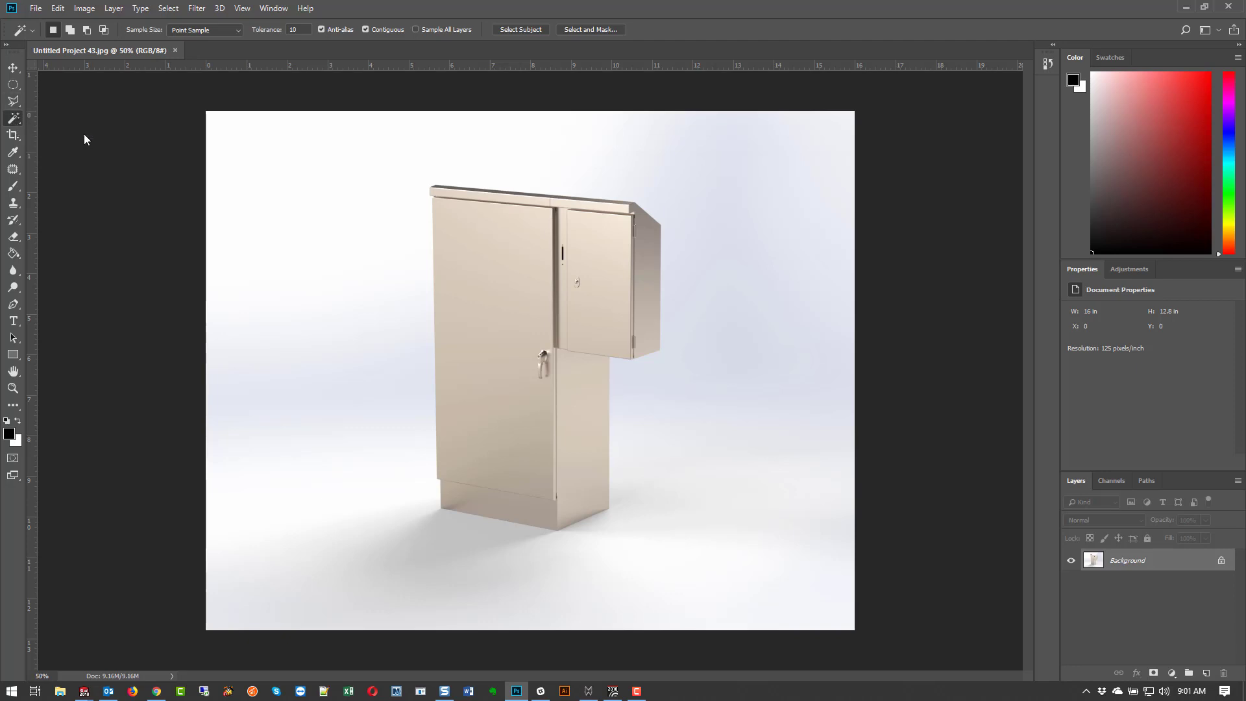
left_click(387, 378, "shift")
left_click(395, 525, "shift")
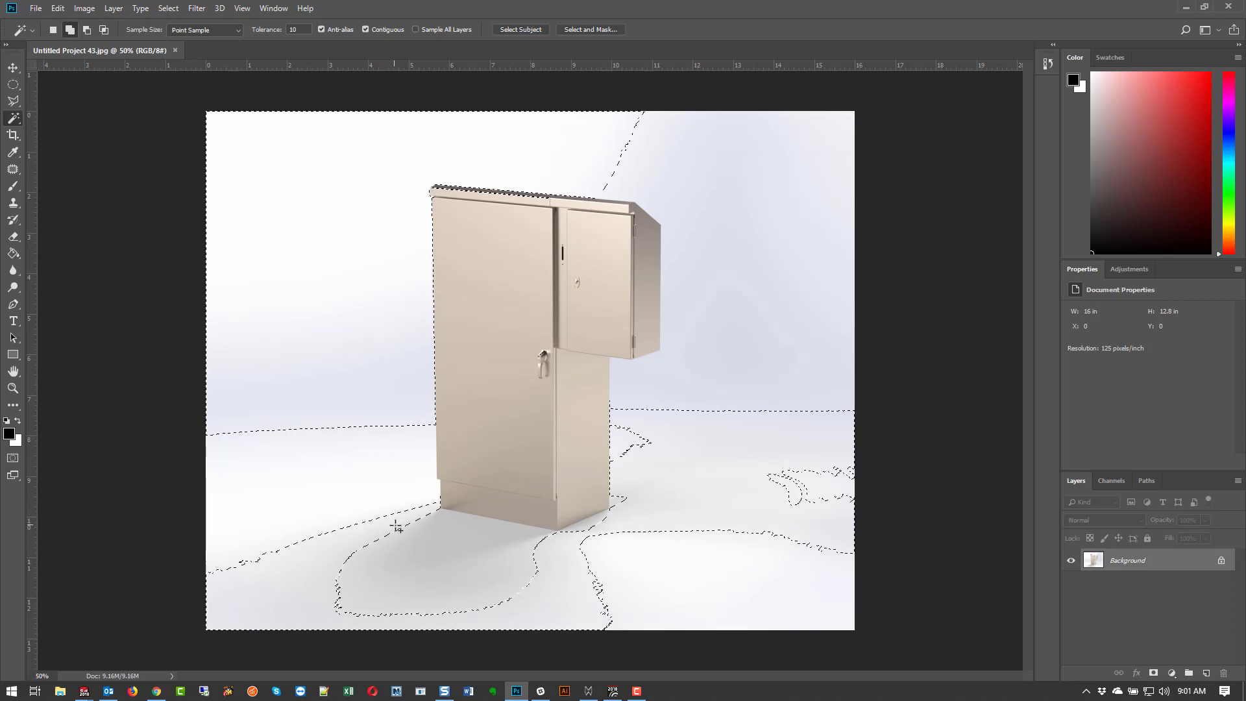
left_click(391, 445, "shift")
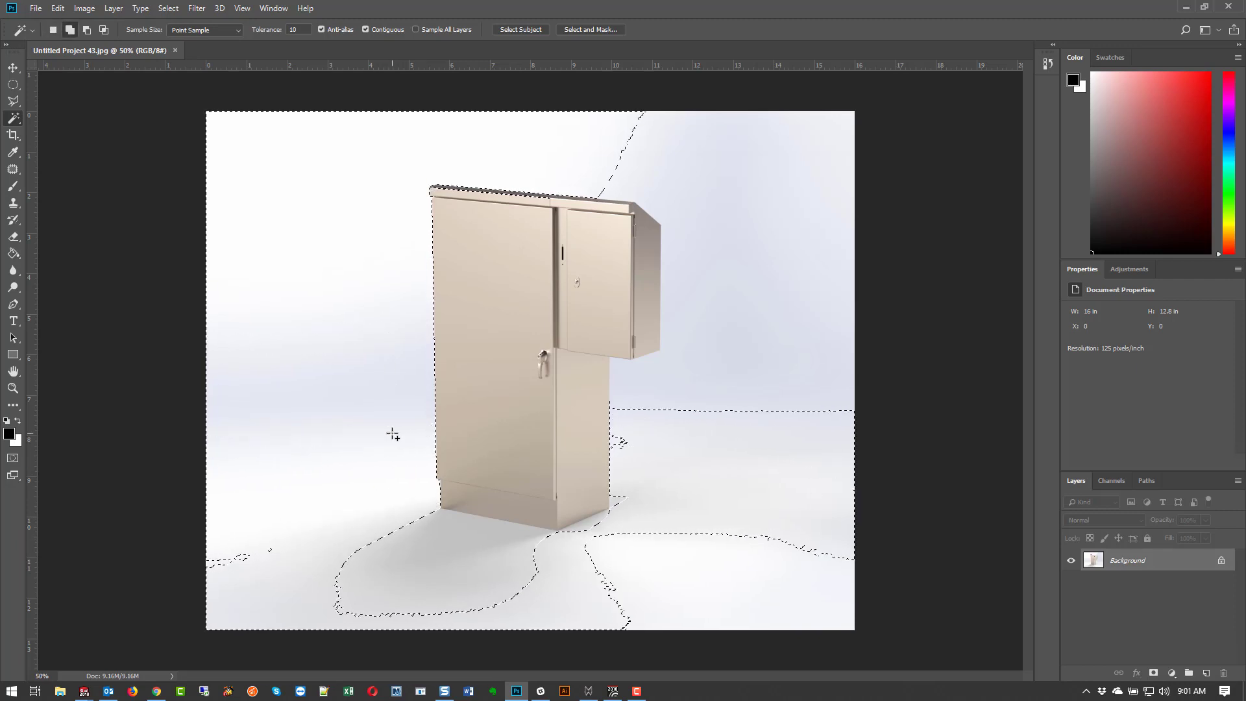
left_click(648, 509, "shift")
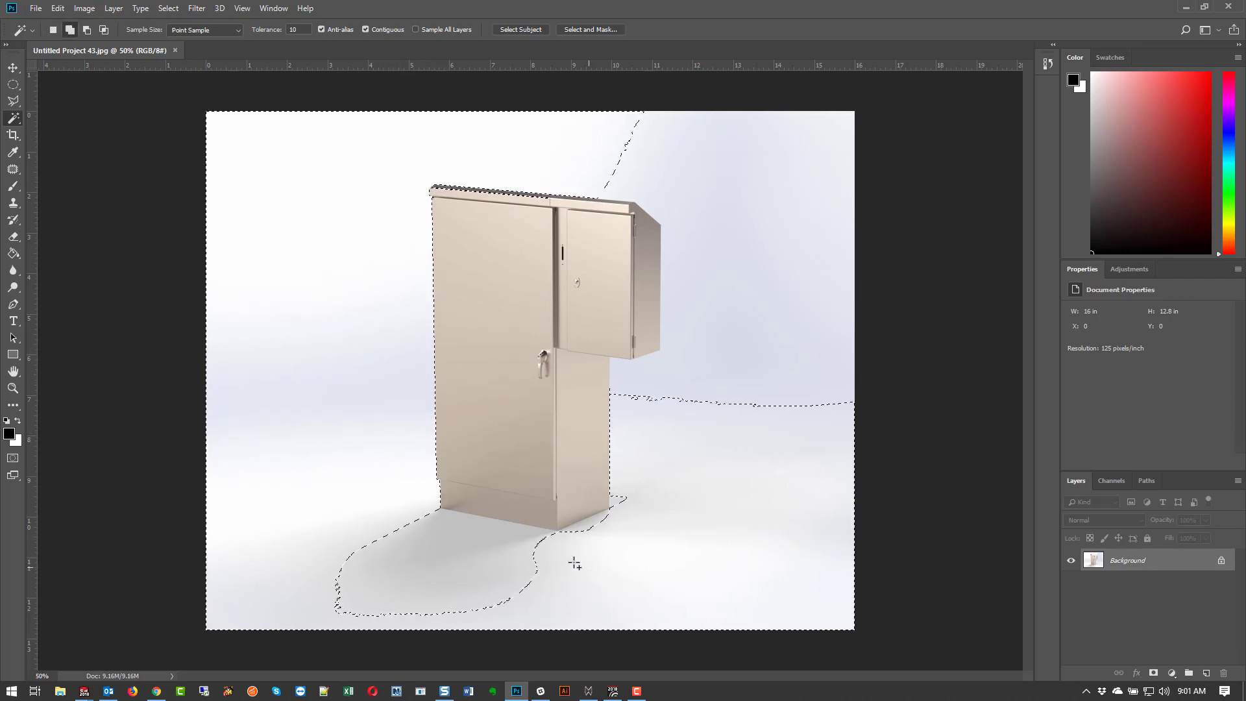
Add the cabinet's floor shadow to the background selection.
left_click(516, 555, "shift")
left_click(478, 544, "shift")
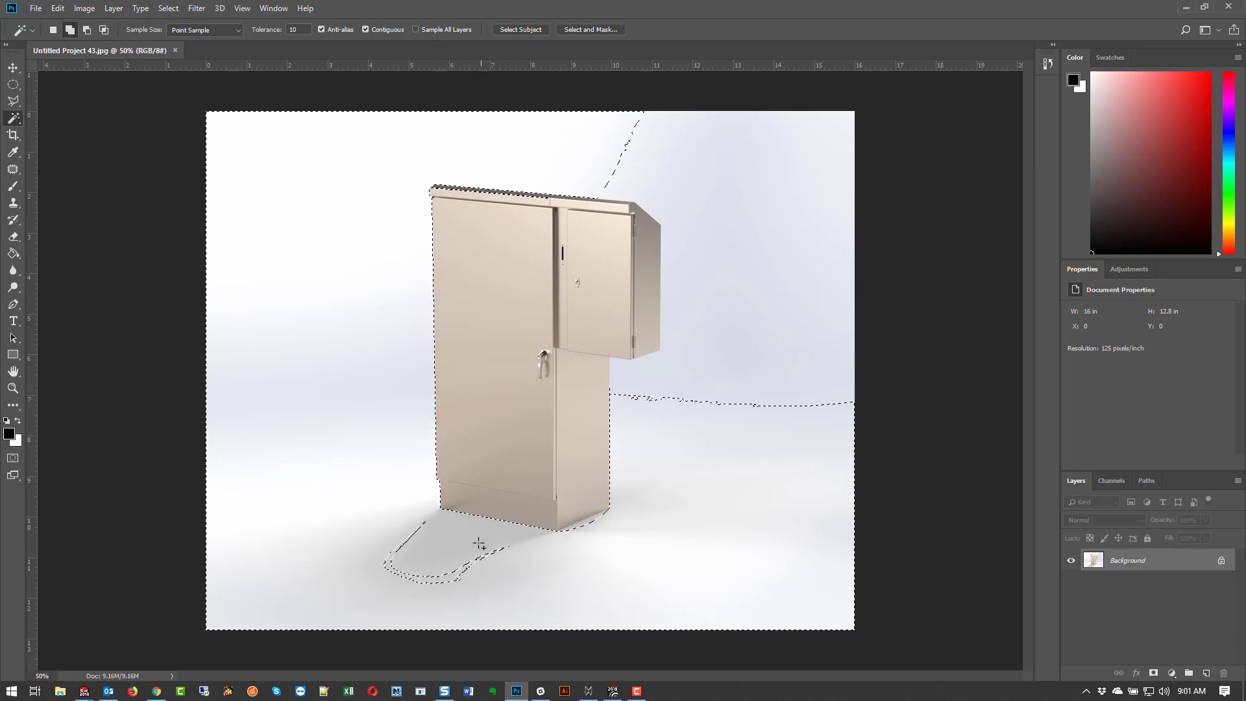
left_click(443, 576, "shift")
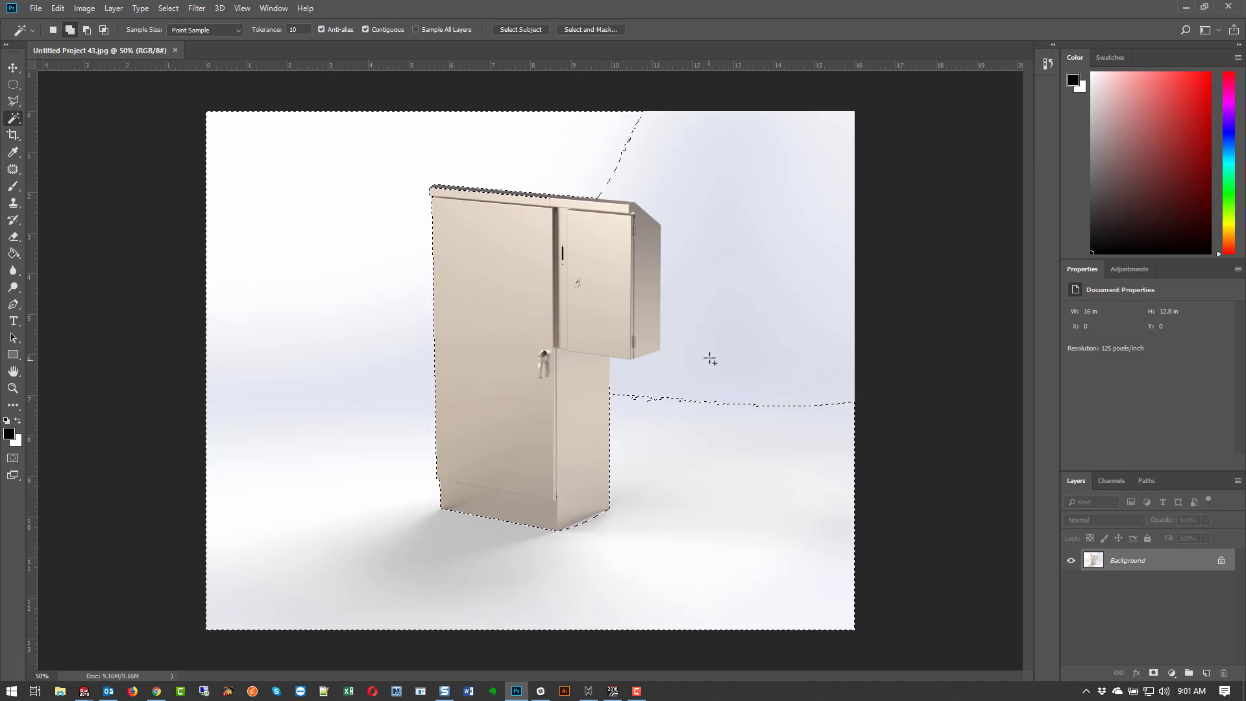
Add the bluish backdrop to the right of the cabinet and the image's upper-right corner to the selection.
left_click(709, 259, "shift")
left_click(740, 200, "shift")
left_click(688, 191, "shift")
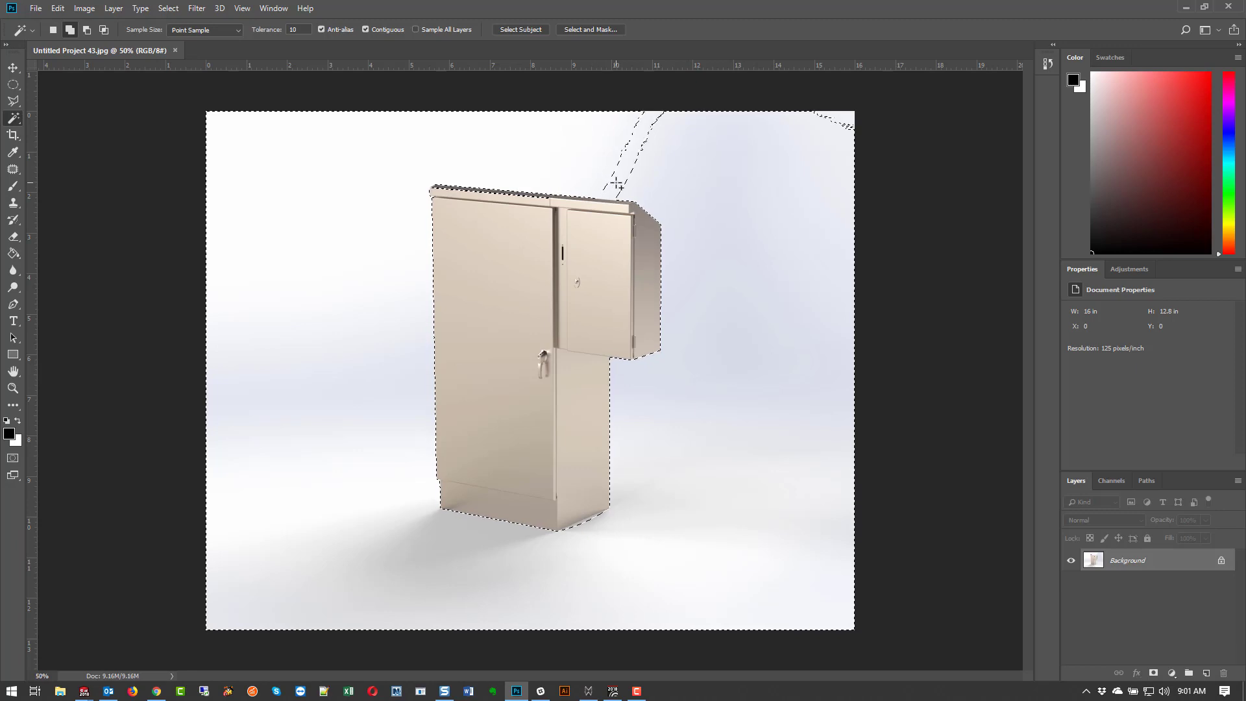
left_click(626, 156, "shift")
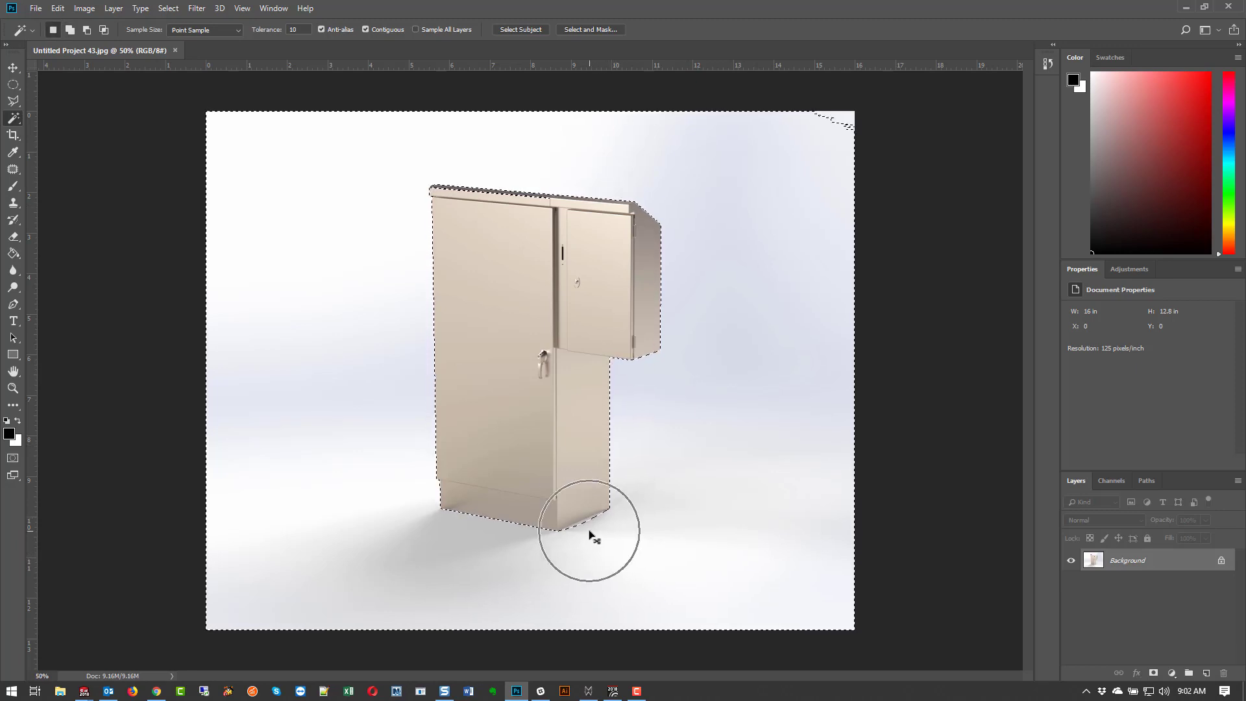
scroll(590, 539, "up", 6, "alt")
scroll(592, 551, "up", 2, "alt")
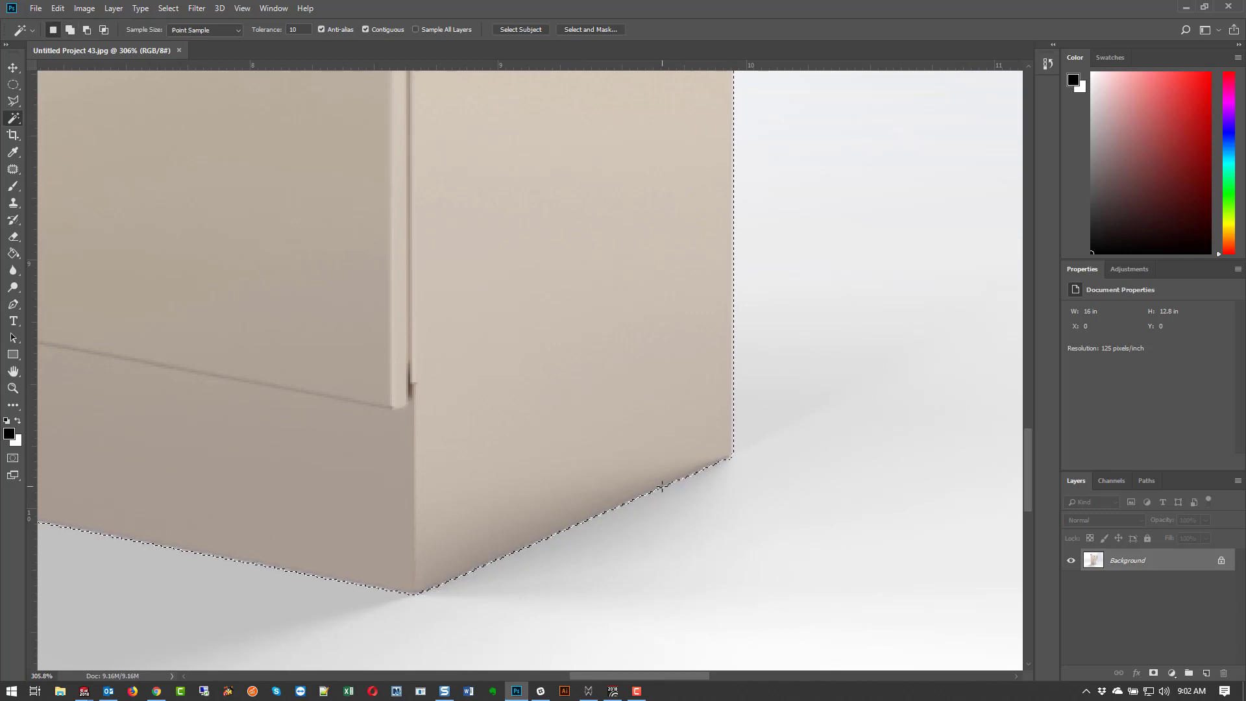
scroll(652, 553, "down", 8, "alt")
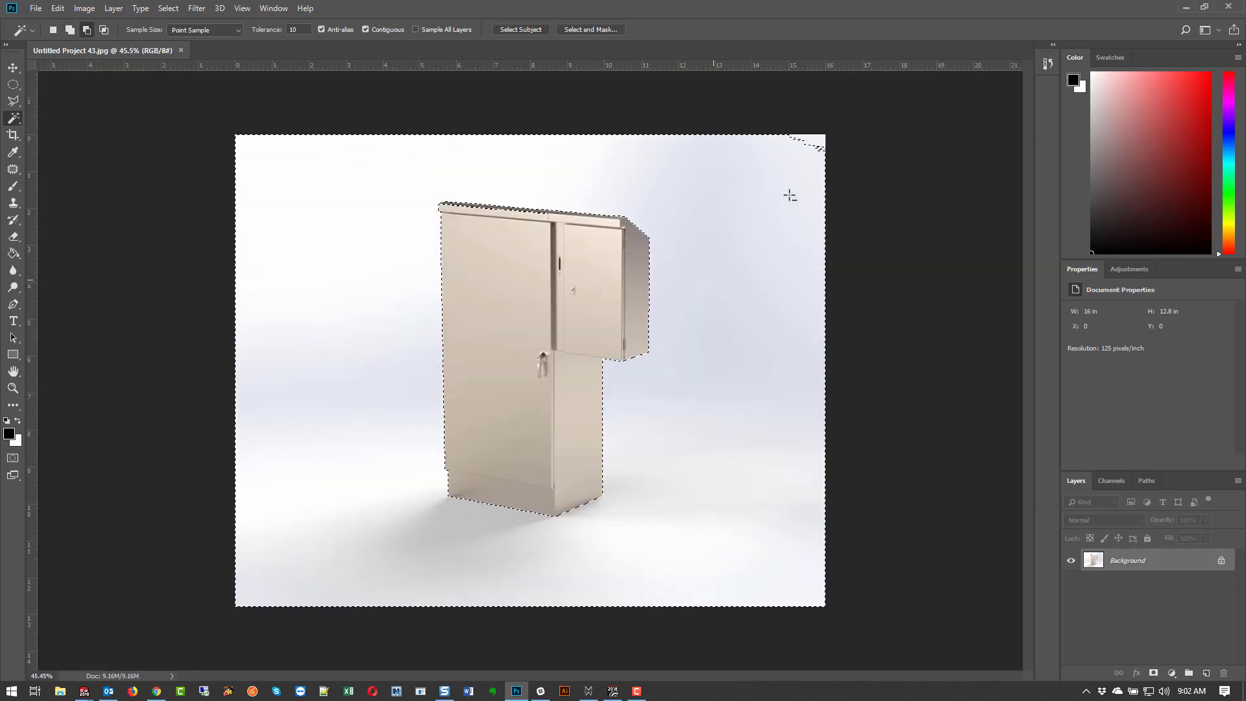
left_click(817, 142, "shift")
Fill the selected background with white and deselect it.
key("shift+F5")
left_click(704, 184)
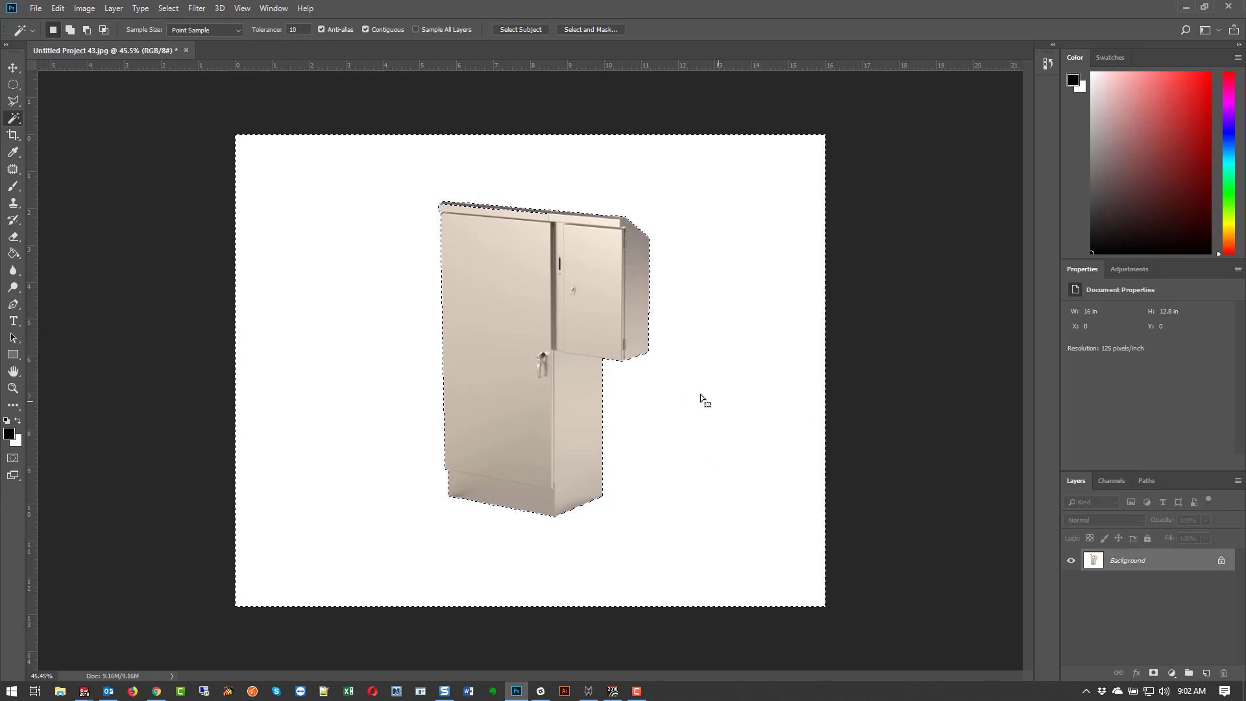
right_click(742, 384)
left_click(804, 498)
Select the white background around the cabinet with the Magic Wand and invert the selection so it covers the cabinet.
scroll(627, 268, "up", 10, "alt")
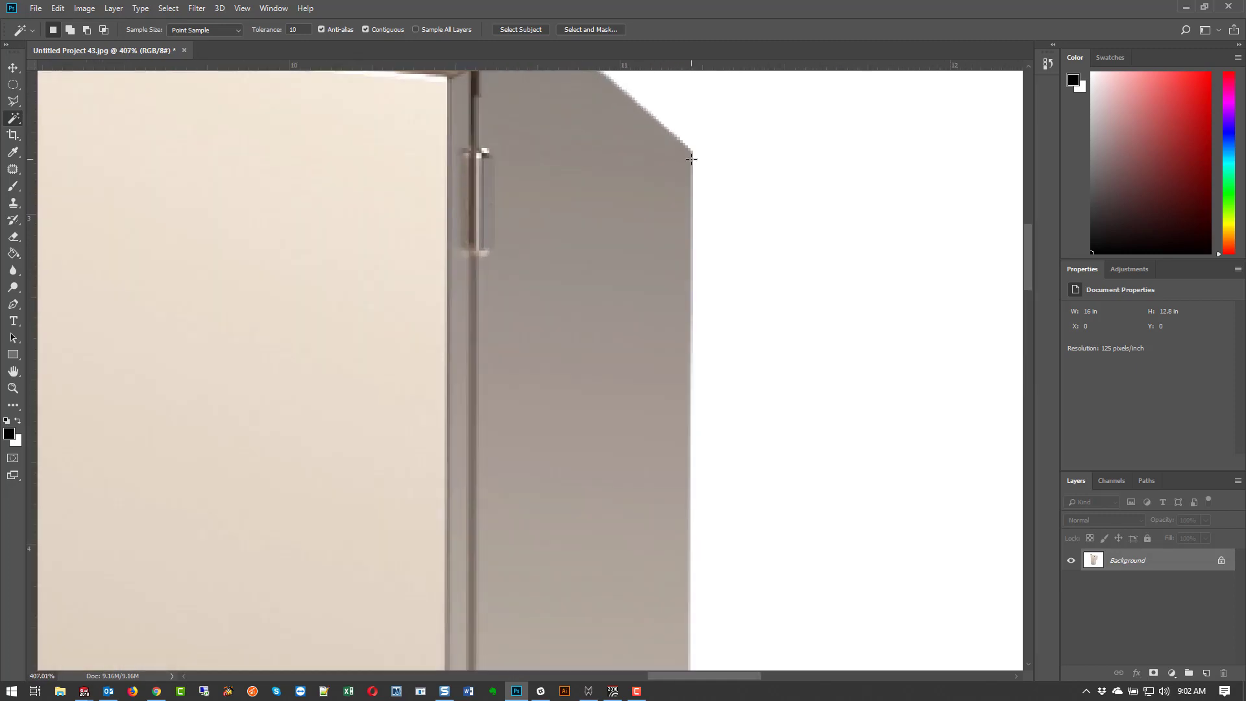
scroll(710, 215, "down", 5, "alt")
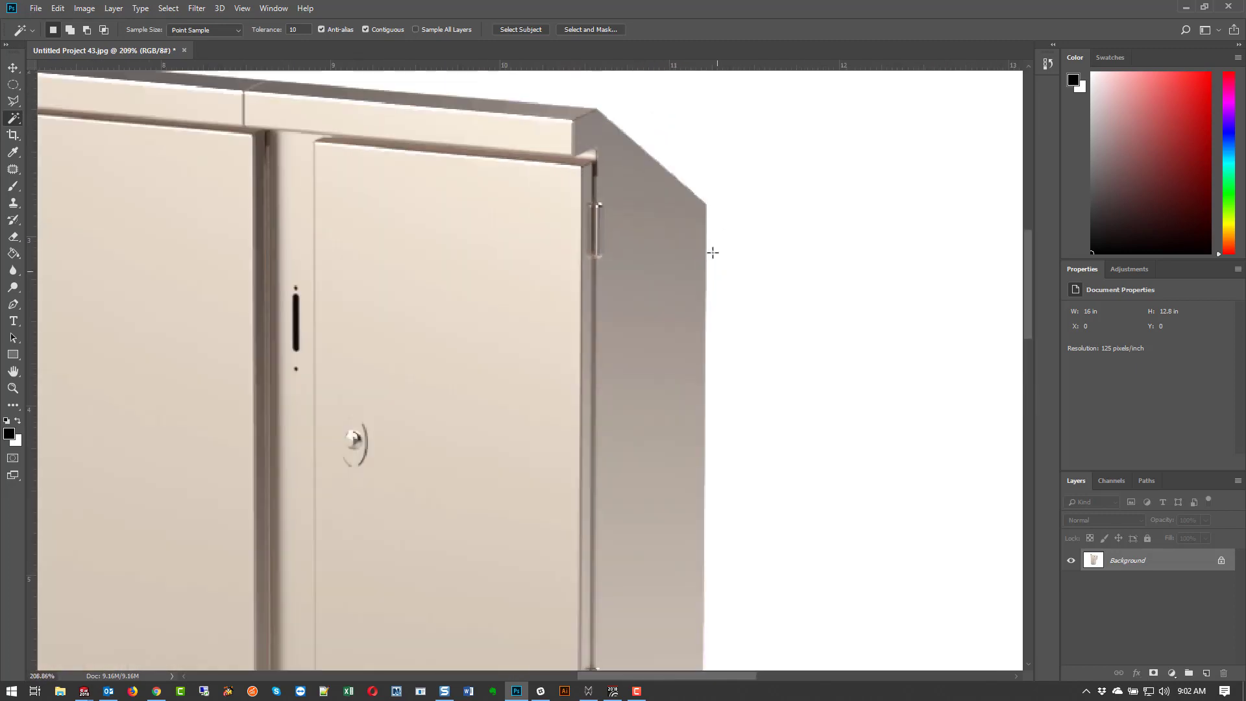
scroll(703, 204, "down", 1, "alt")
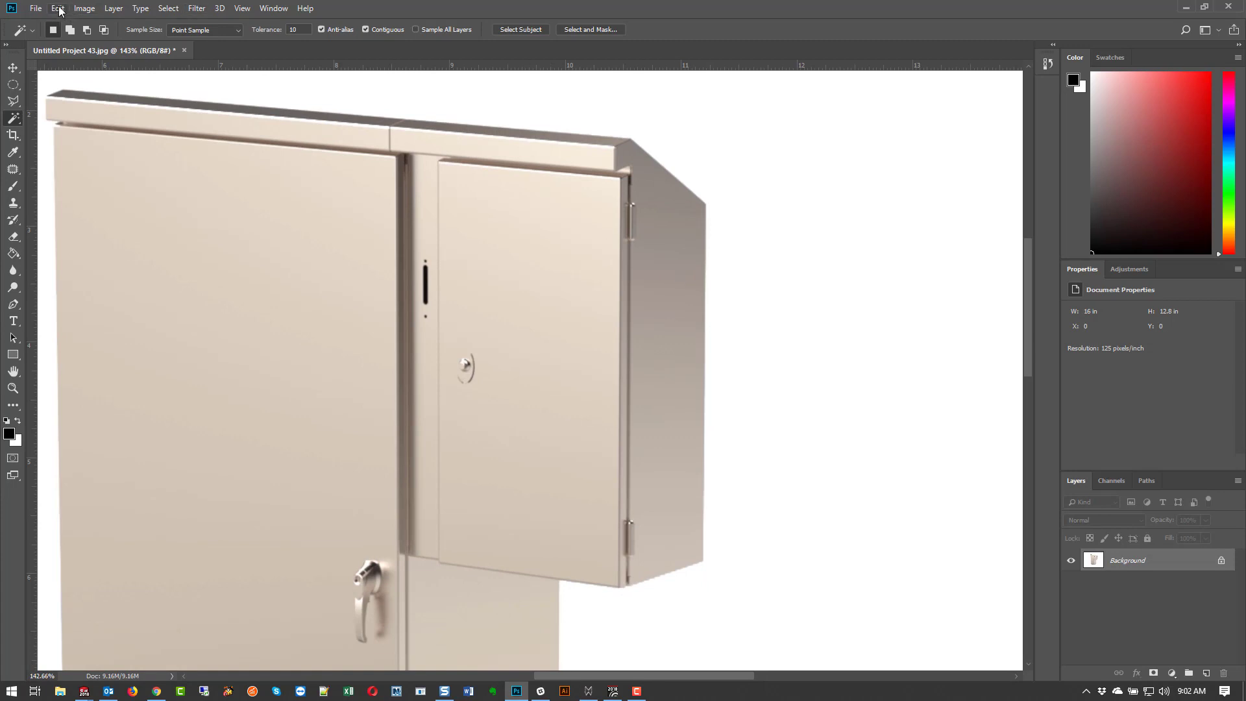
scroll(651, 334, "down", 8, "alt")
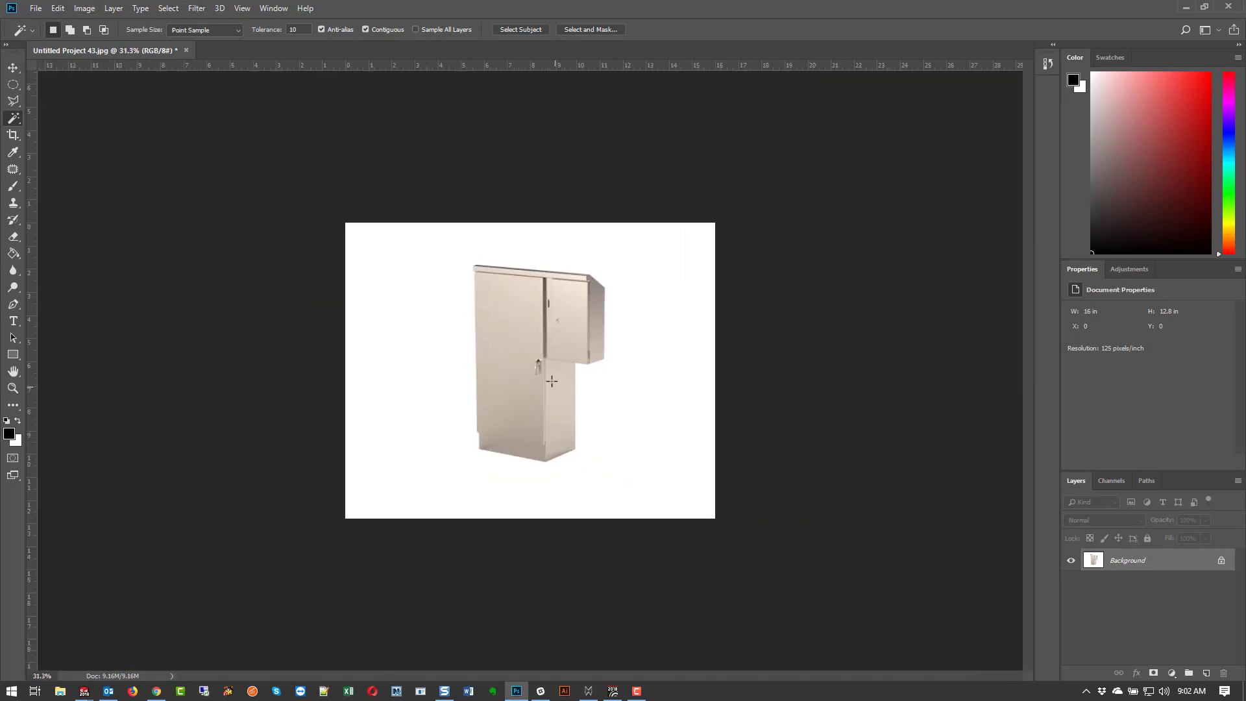
scroll(552, 381, "up", 3, "alt")
left_click(720, 246)
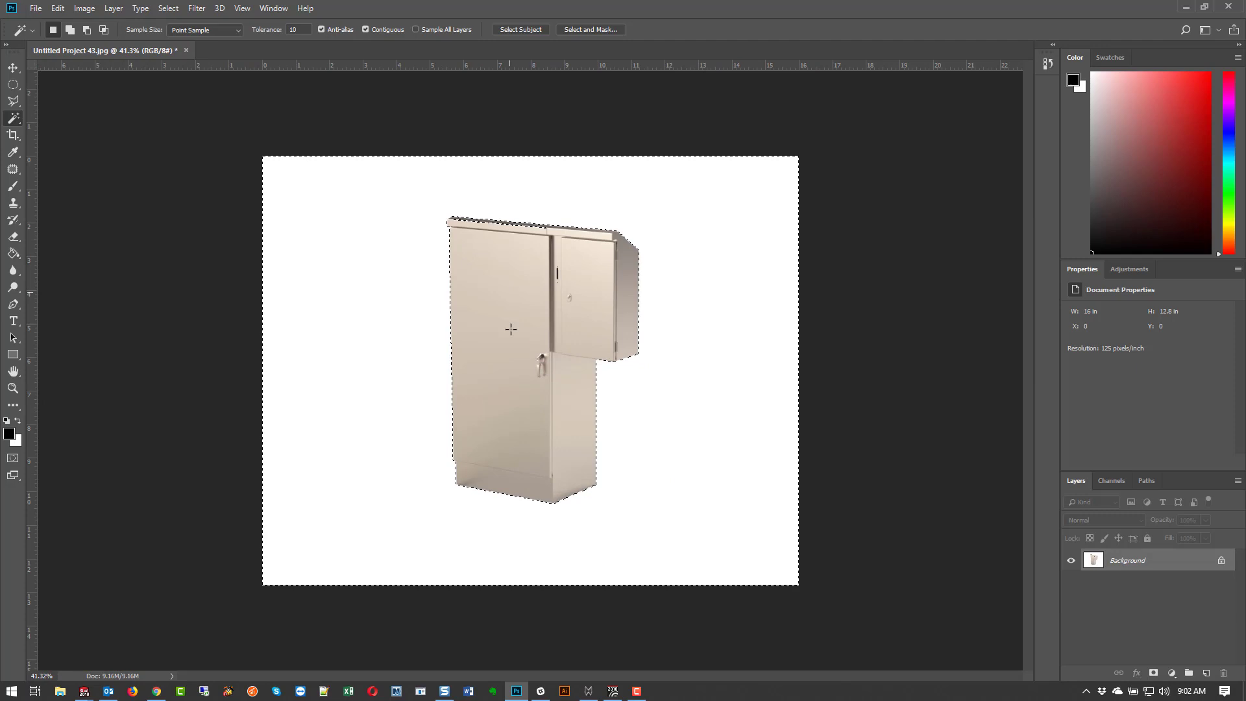
right_click(725, 240)
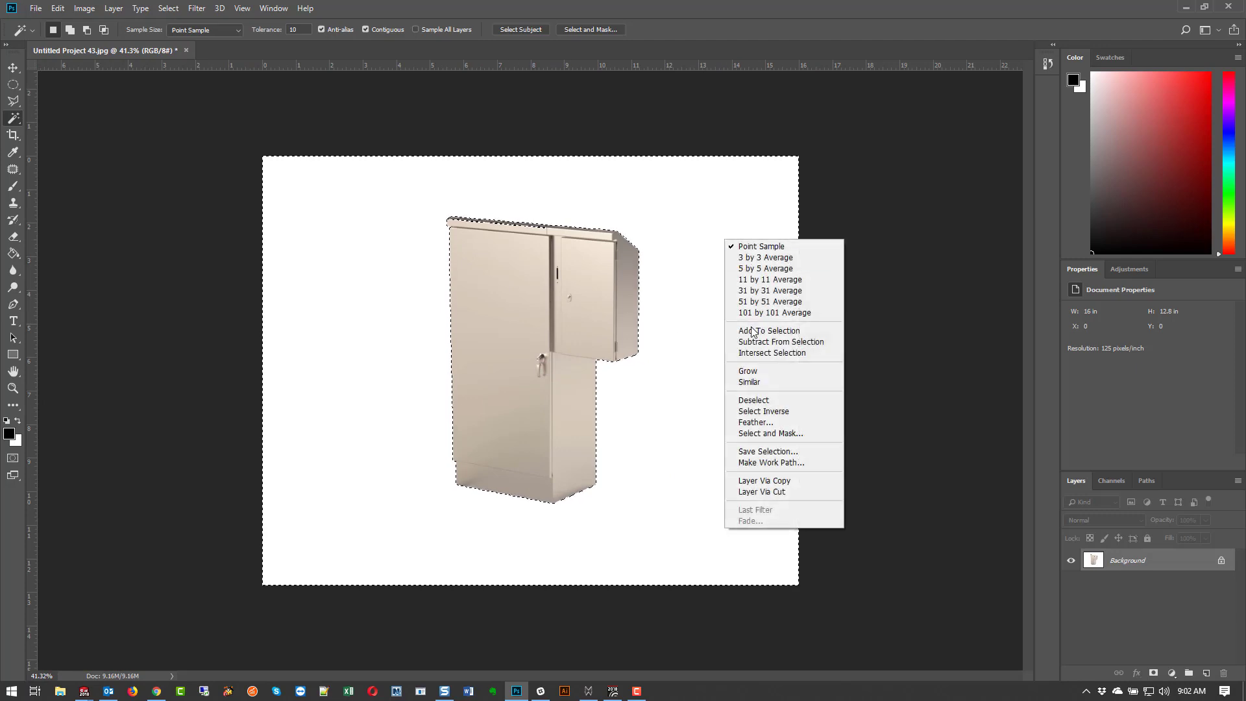
left_click(777, 411)
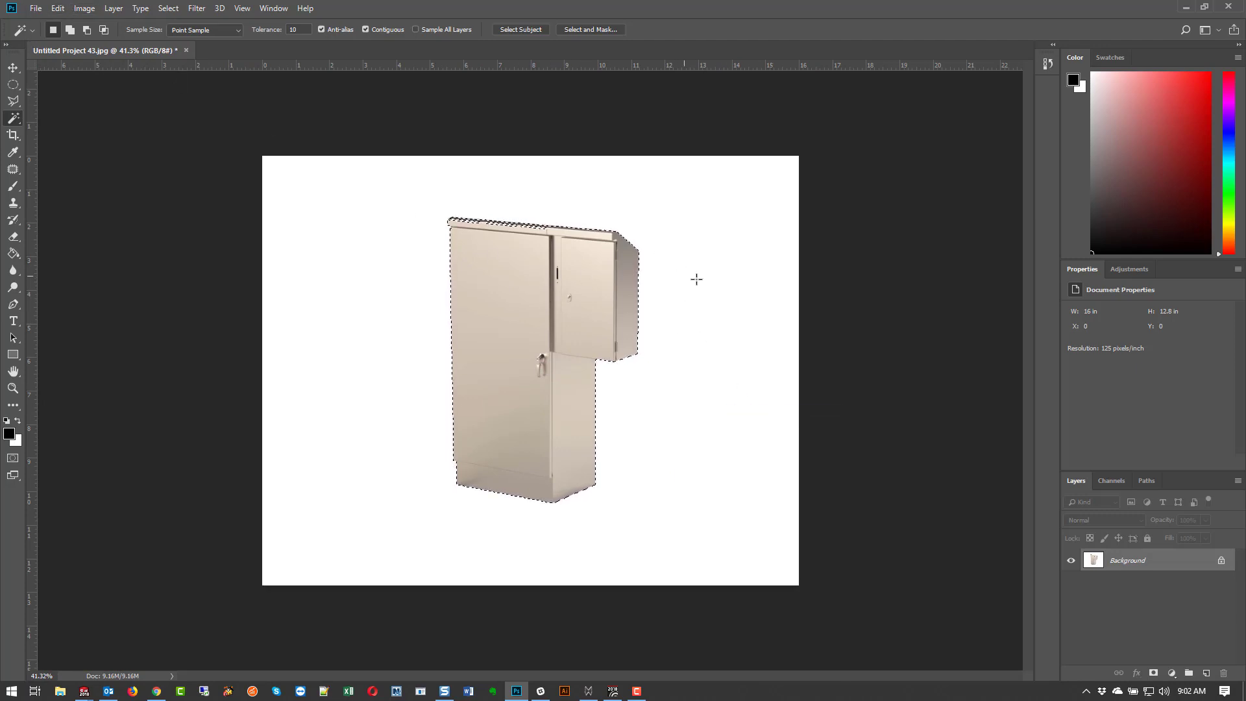
Stroke the cabinet selection with a 1 px centered outline in dark gray 4e4e4e at 90% opacity, and deselect it.
scroll(644, 252, "up", 5, "alt")
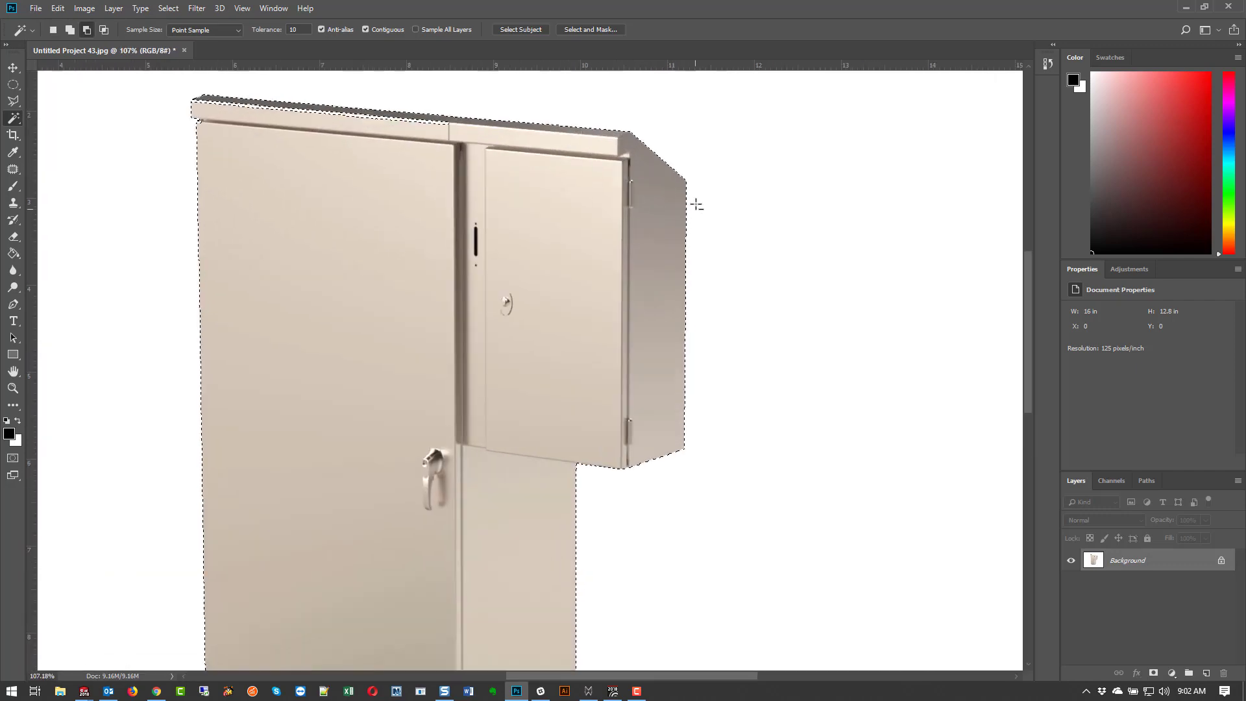
left_click(58, 8)
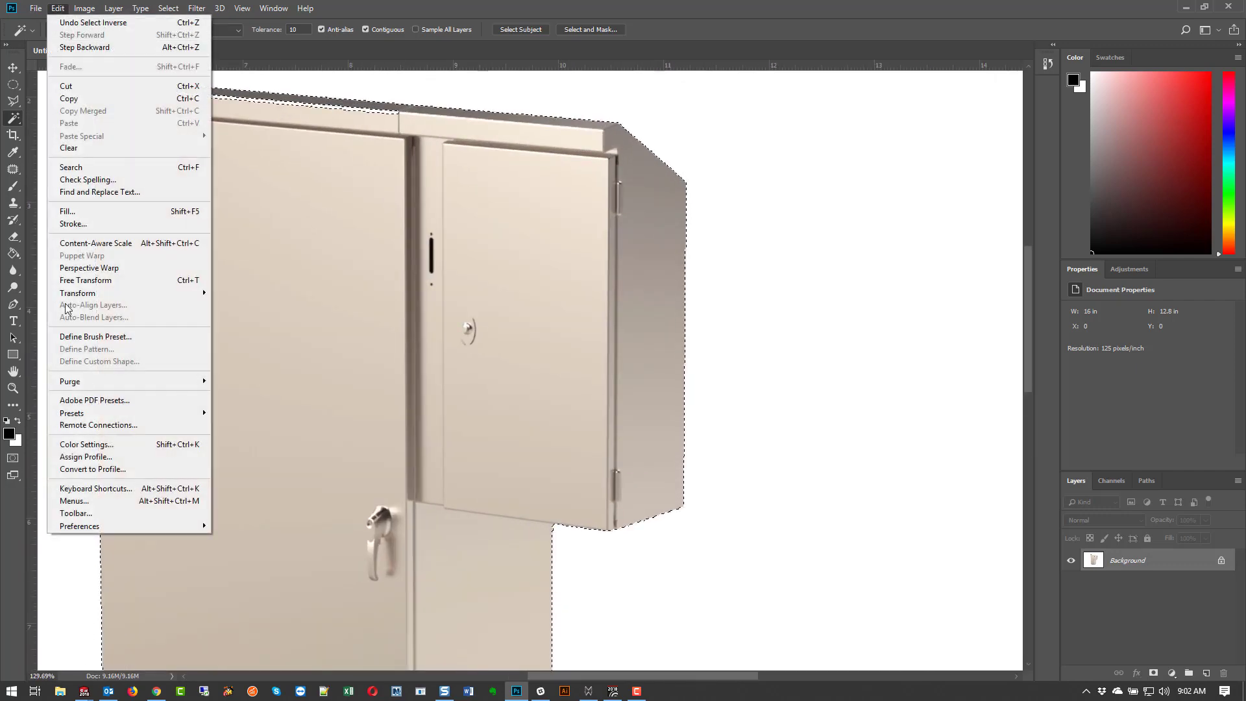
left_click(77, 224)
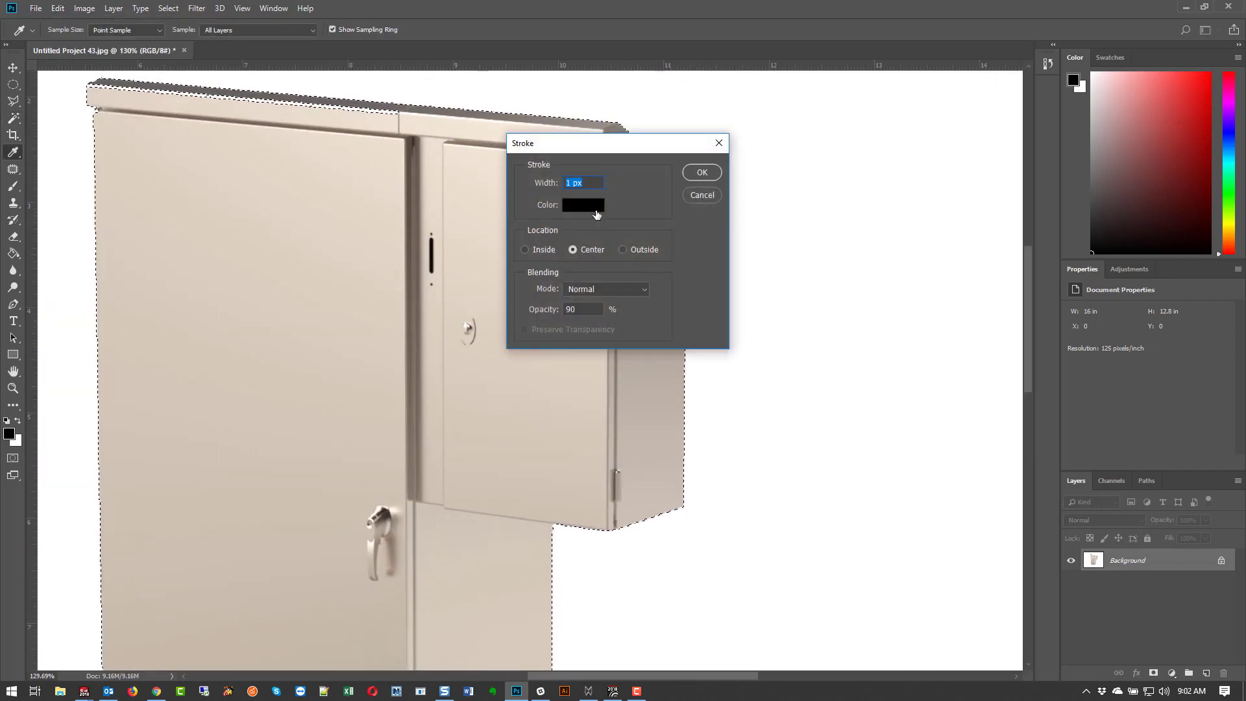
left_click(595, 208)
left_click(427, 242)
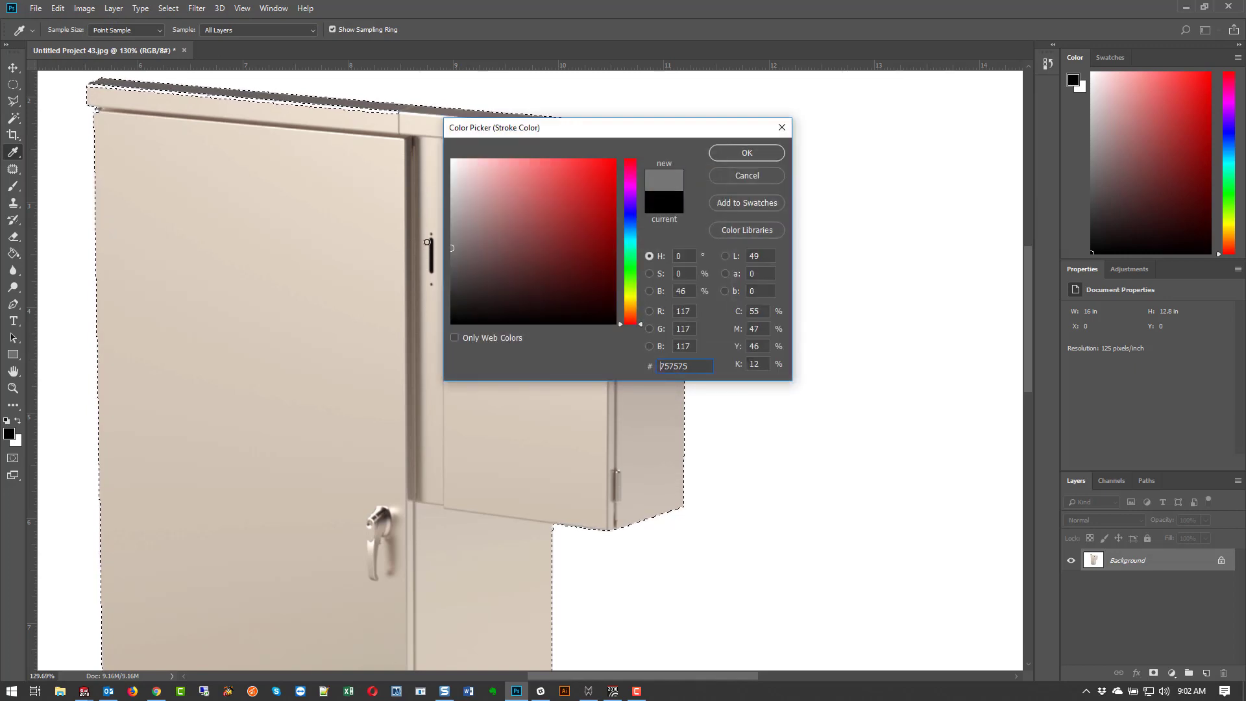
left_click_drag(426, 242, 427, 273)
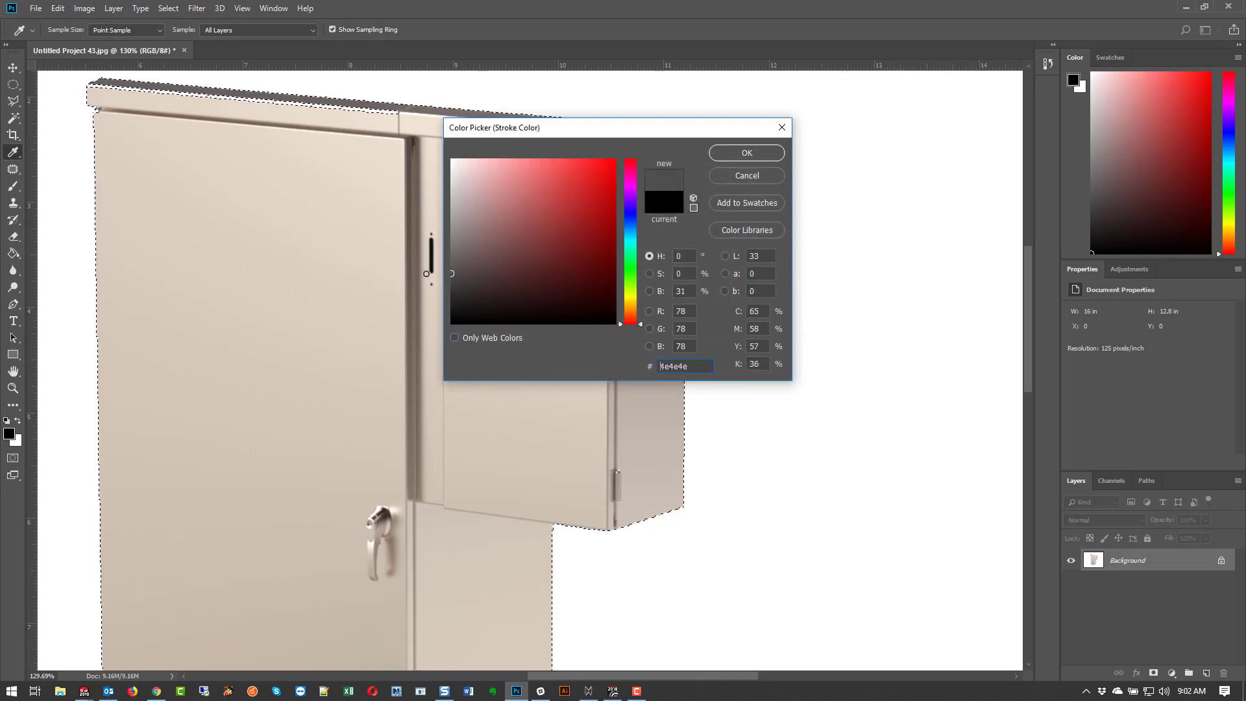
left_click(747, 152)
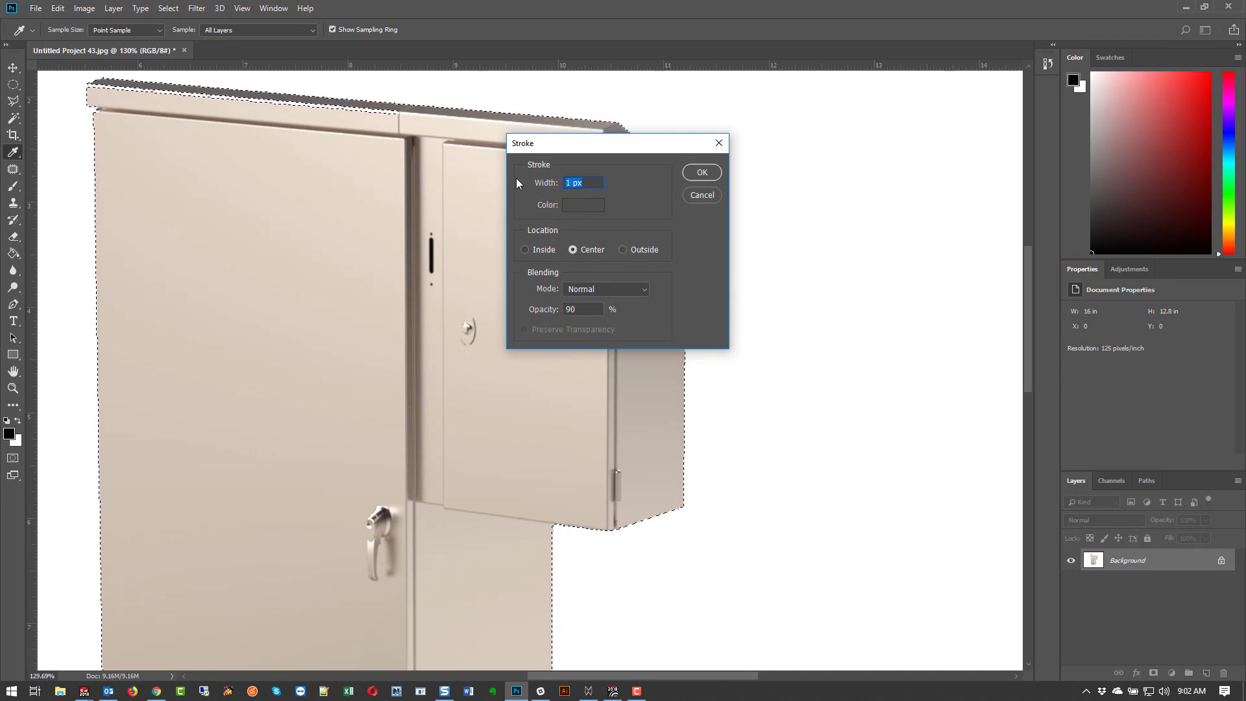
key("Return")
key("w")
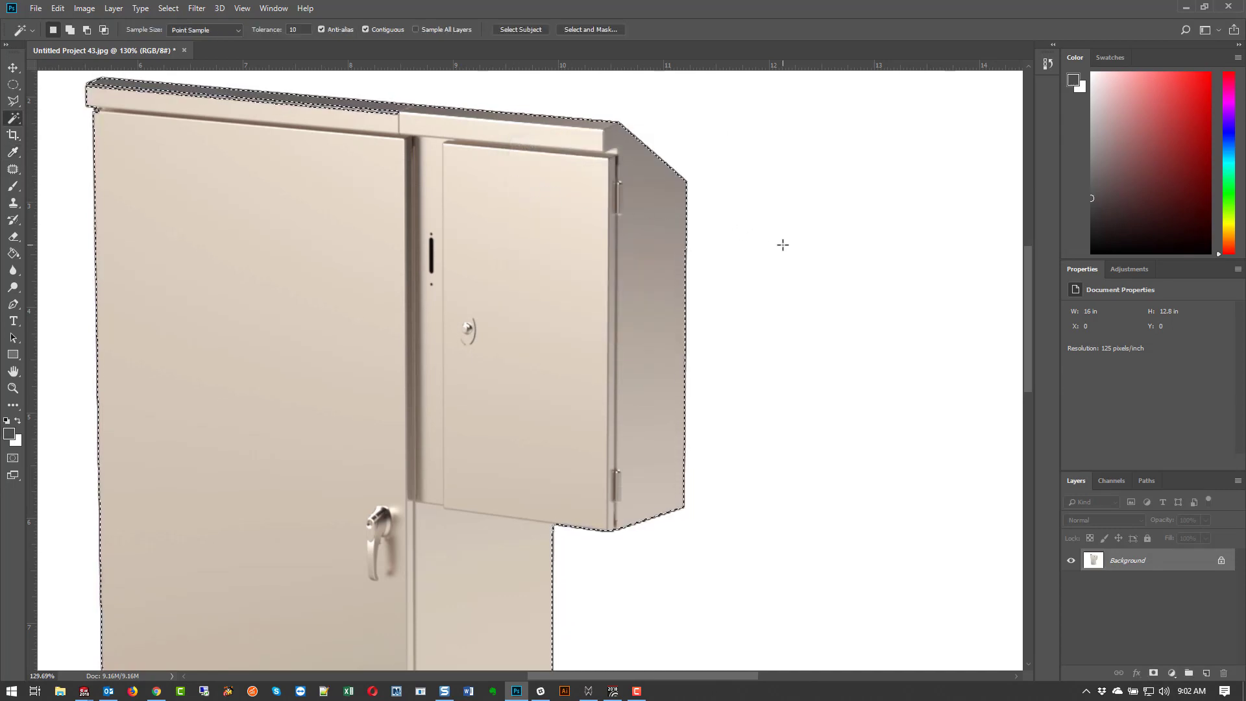
key("ctrl+d")
scroll(709, 437, "down", 10, "alt")
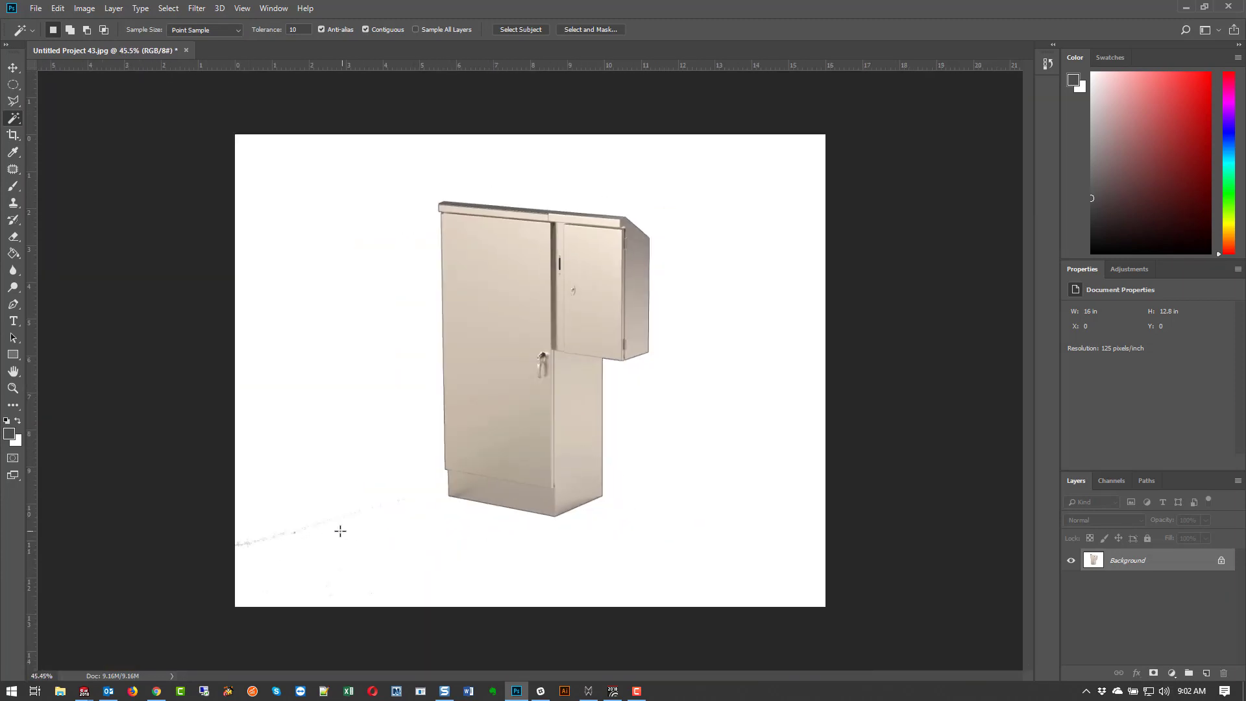
Erase the trail of gray specks on the floor beside the cabinet's base with a 130 px Eraser brush.
scroll(322, 523, "up", 5, "alt")
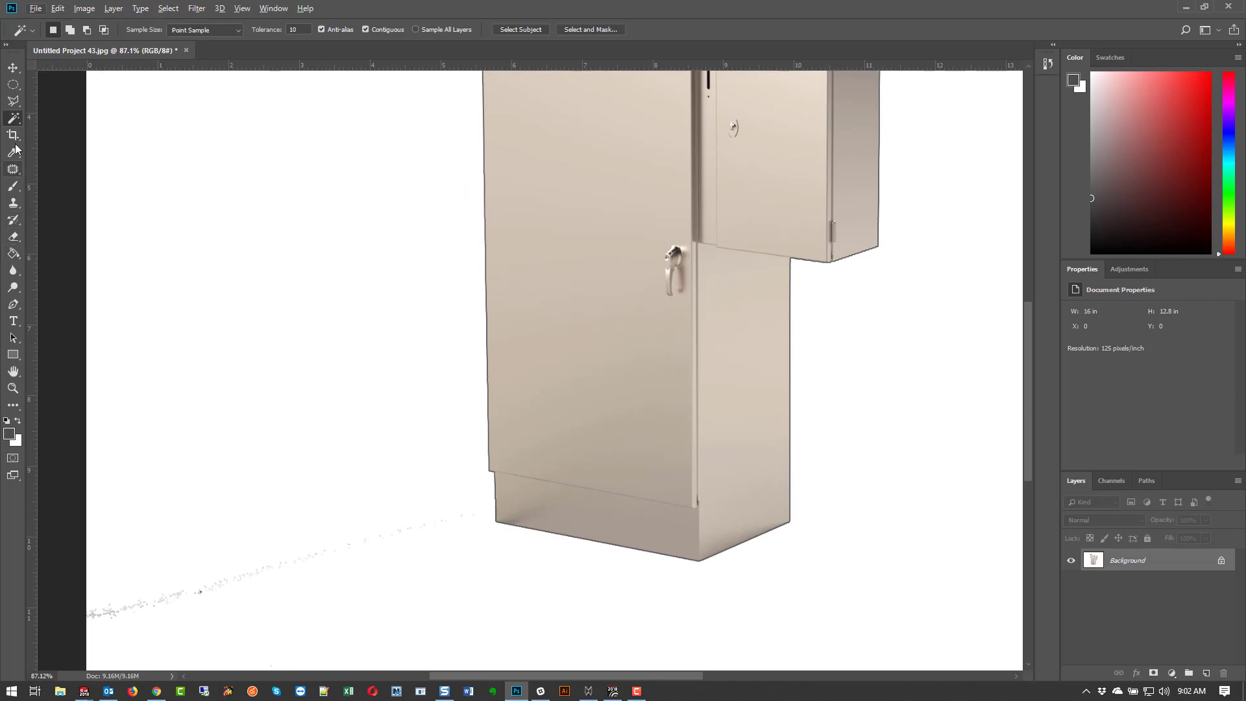
left_click(13, 238)
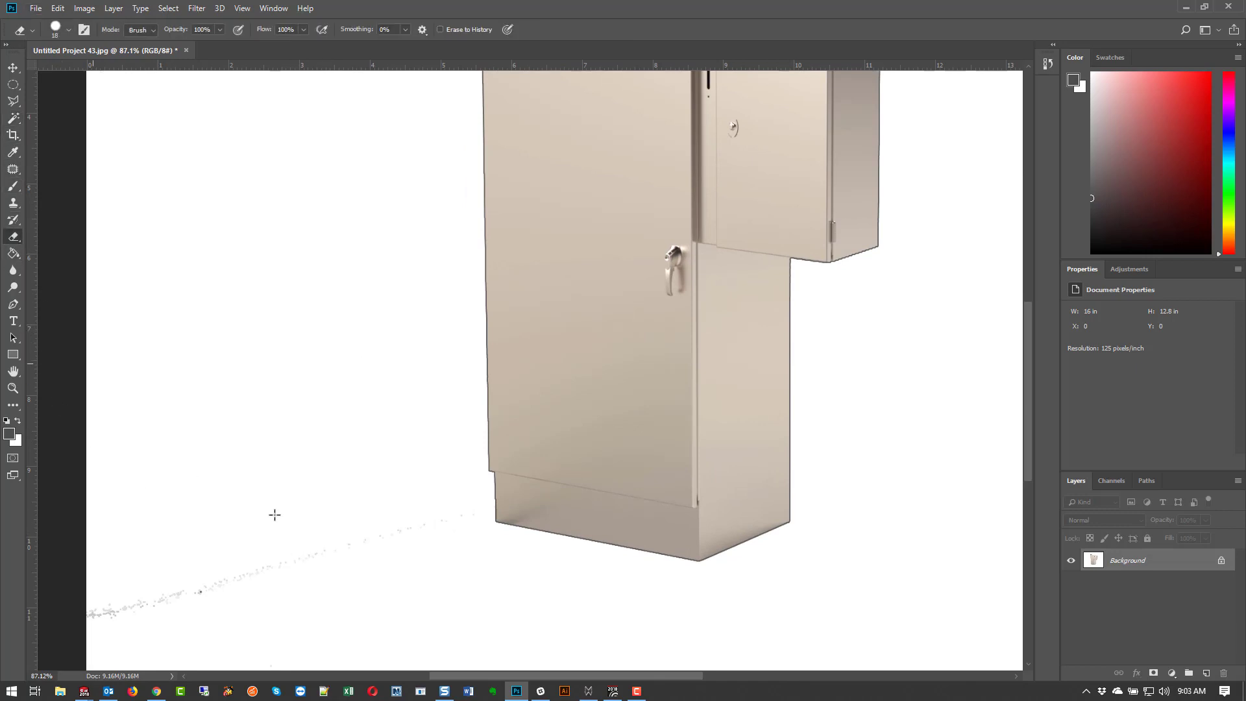
left_click(68, 29)
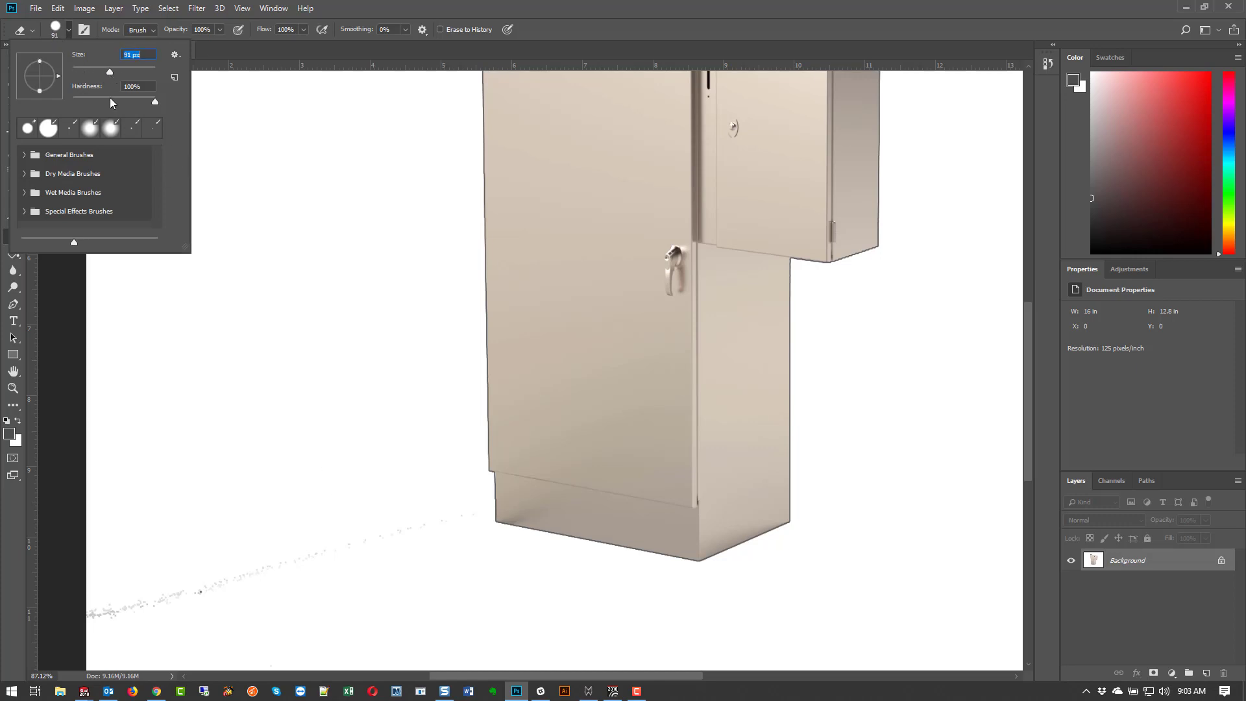
key("Return")
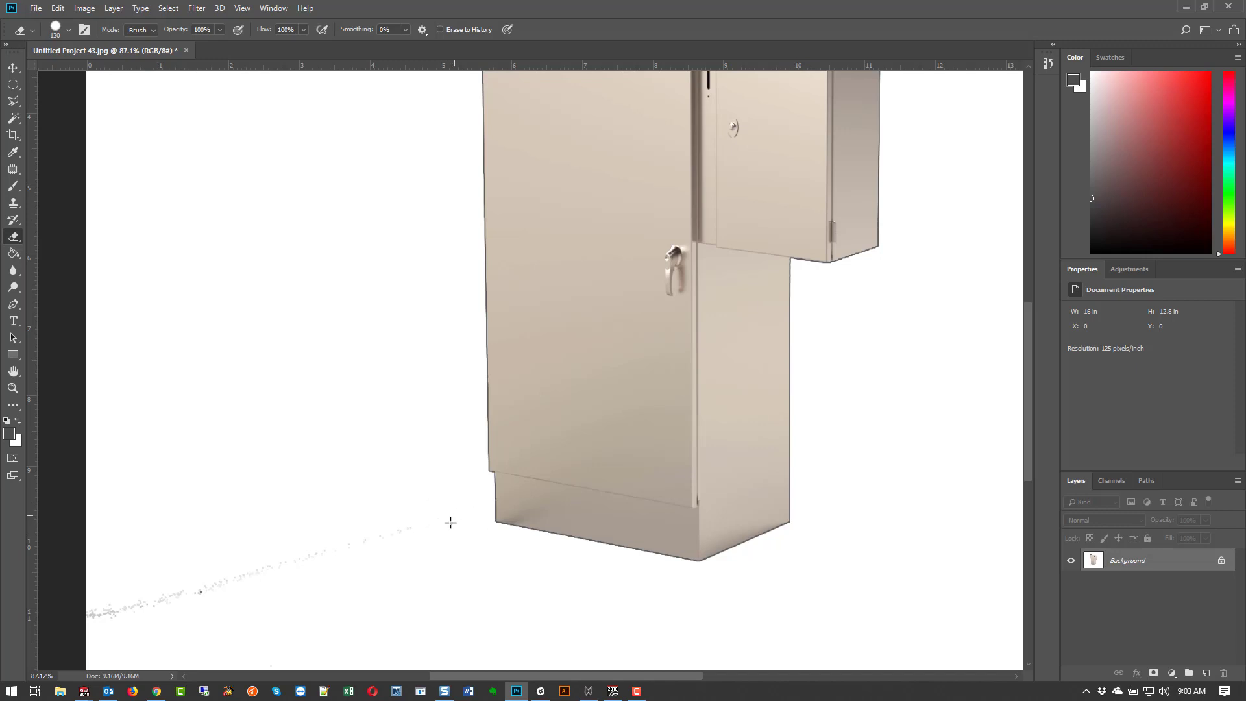
mouse_move(444, 515)
left_mouse_down()
mouse_move(409, 532)
mouse_move(184, 564)
mouse_move(92, 606)
left_mouse_up()
scroll(331, 428, "down", 5, "alt")
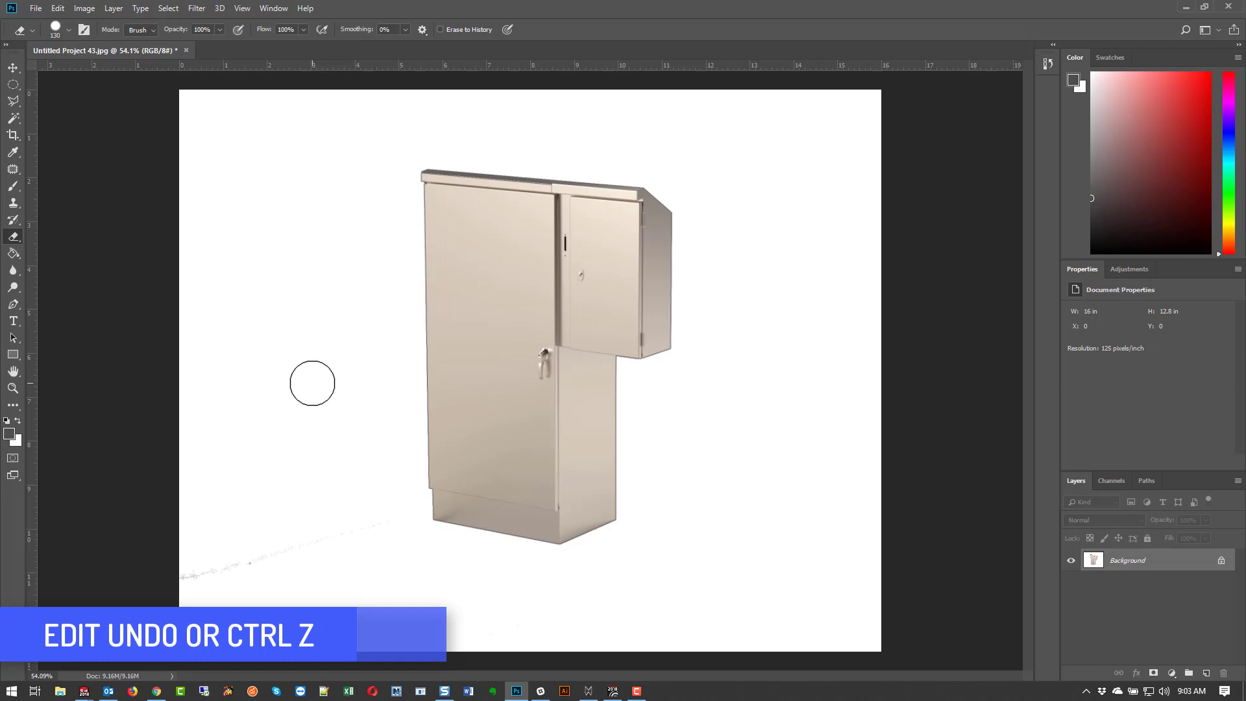
Undo the speck erasing, the dark outline stroke and the cabinet selection.
key("ctrl+z")
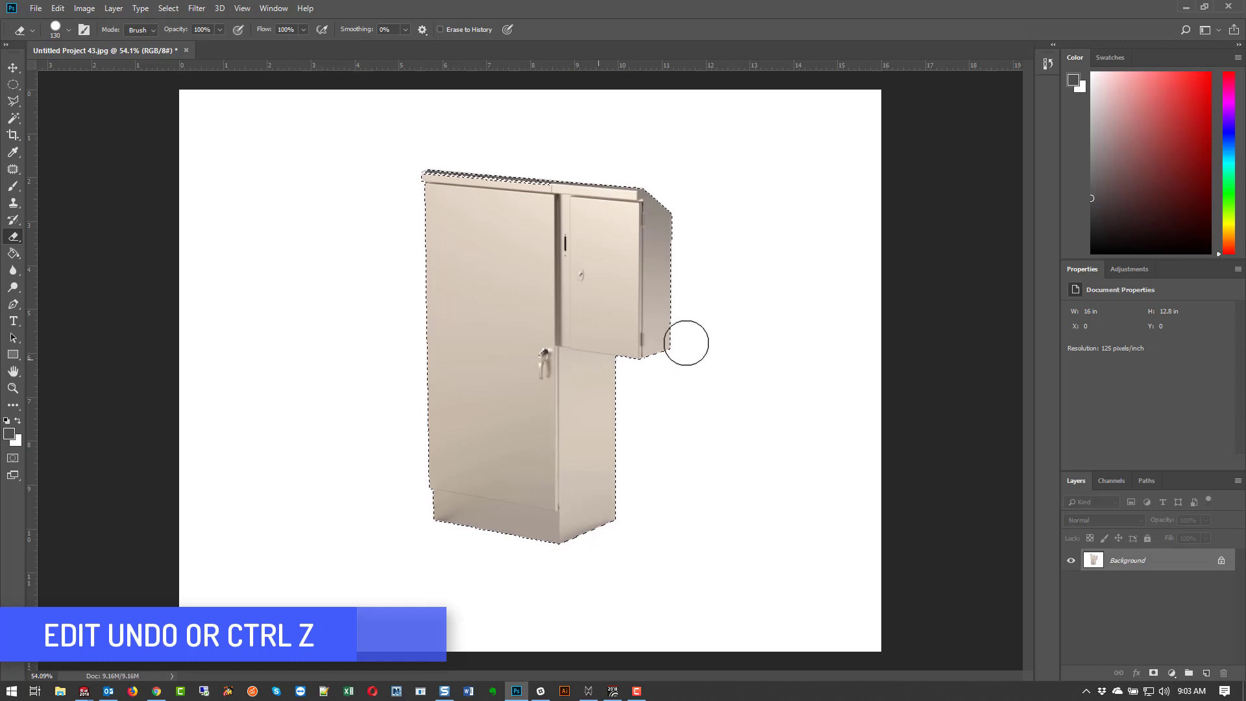
key("ctrl+z")
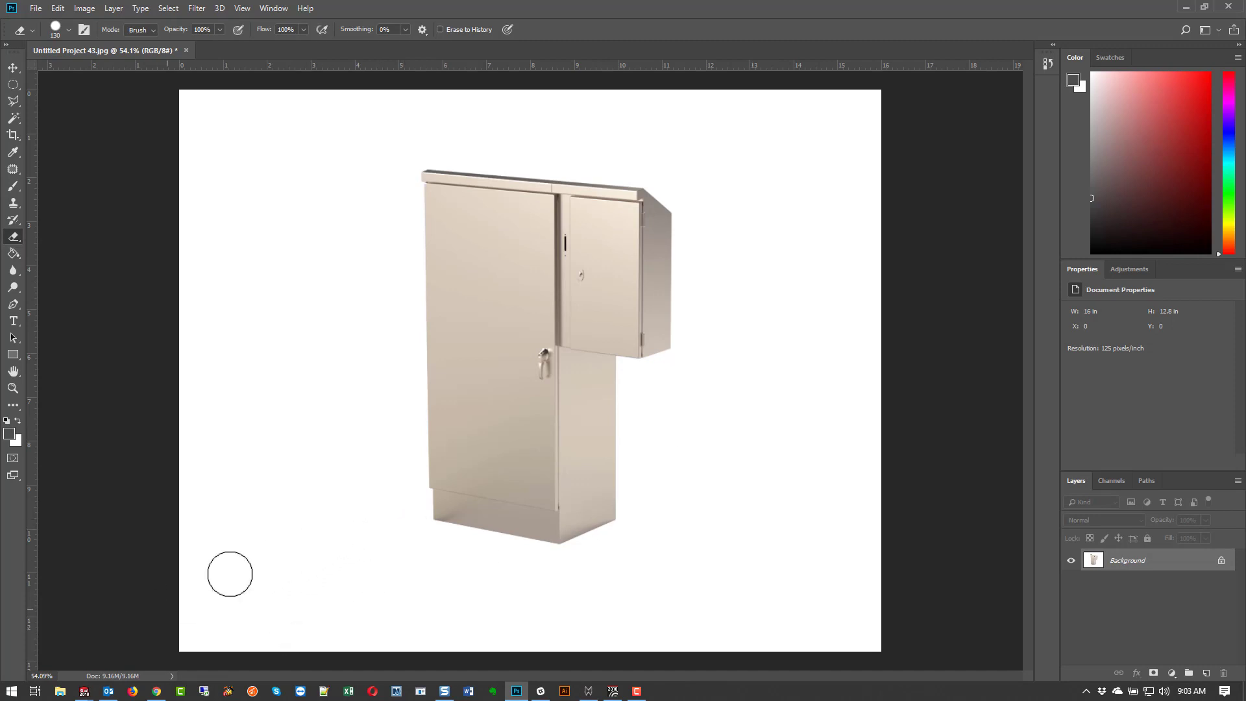
left_click(430, 488)
key("ctrl+z")
Remove the dark curved mark to the right of the small door's knob by patching it from the clean door surface.
scroll(584, 277, "up", 3, "alt")
scroll(592, 273, "up", 5, "alt")
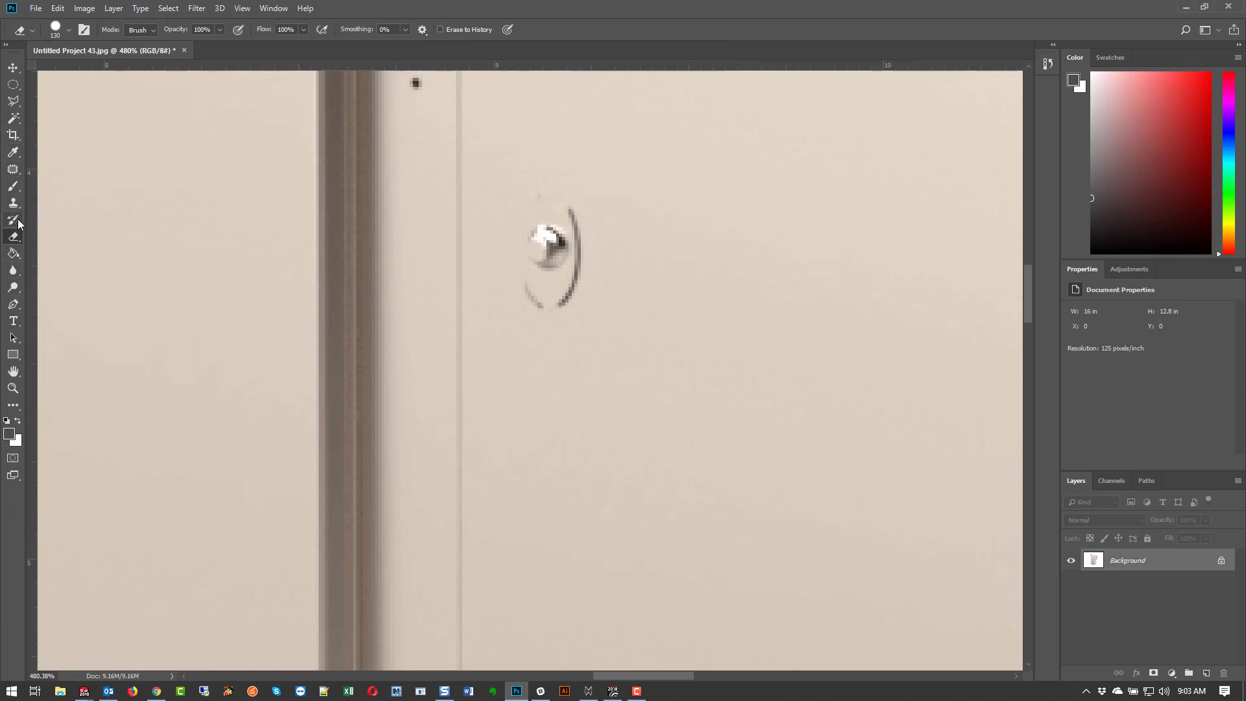
left_click(11, 171)
right_click(11, 171)
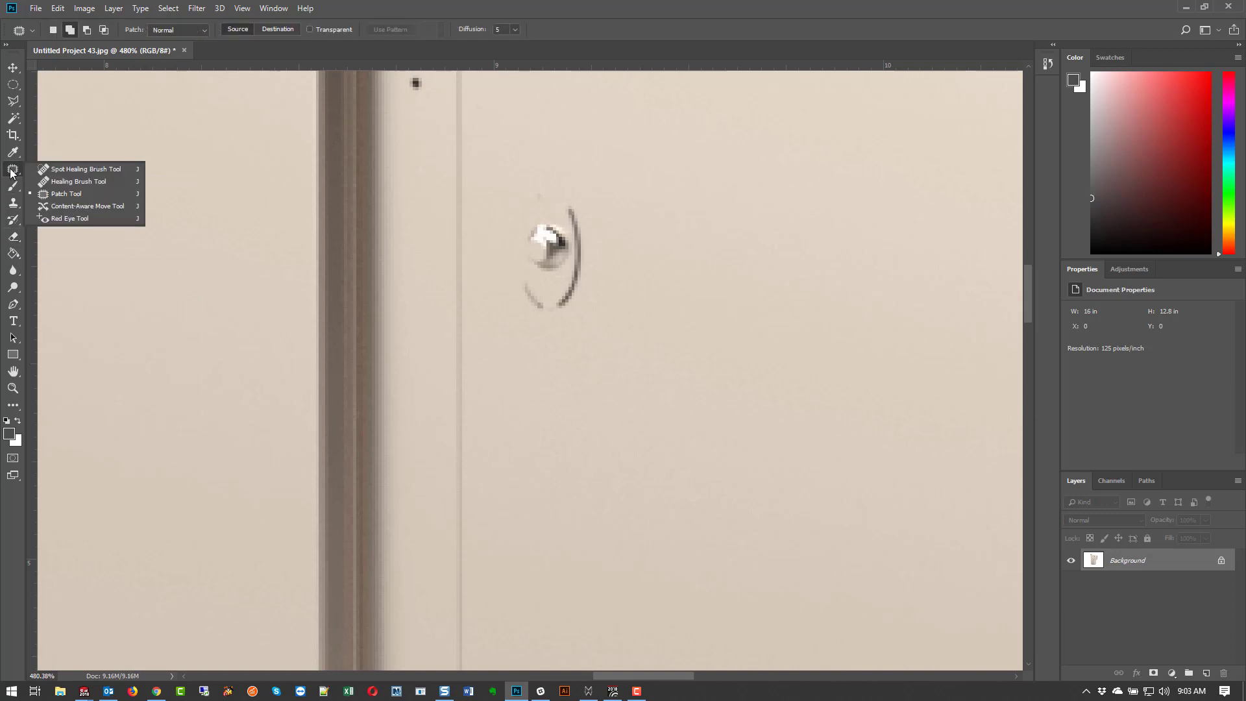
left_click(53, 196)
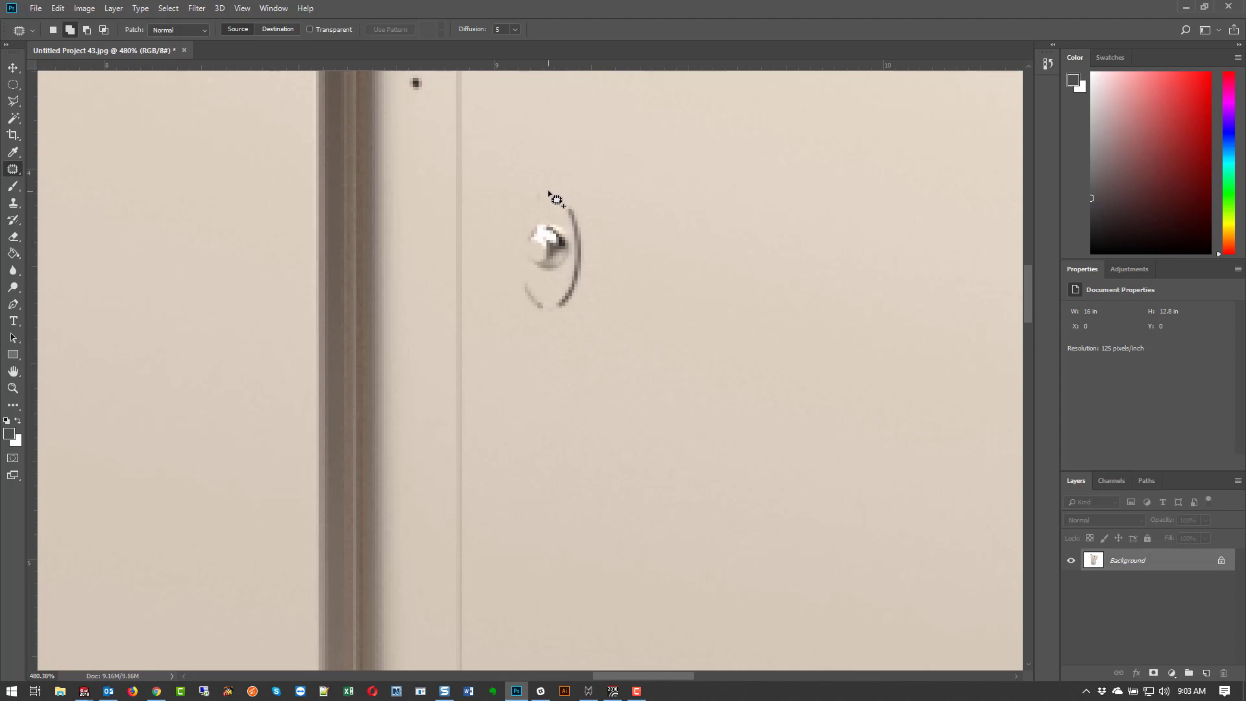
mouse_move(548, 192)
left_mouse_down()
mouse_move(573, 247)
mouse_move(552, 316)
mouse_move(563, 319)
mouse_move(595, 298)
mouse_move(596, 259)
mouse_move(550, 191)
left_mouse_up()
left_click_drag(589, 249, 655, 237)
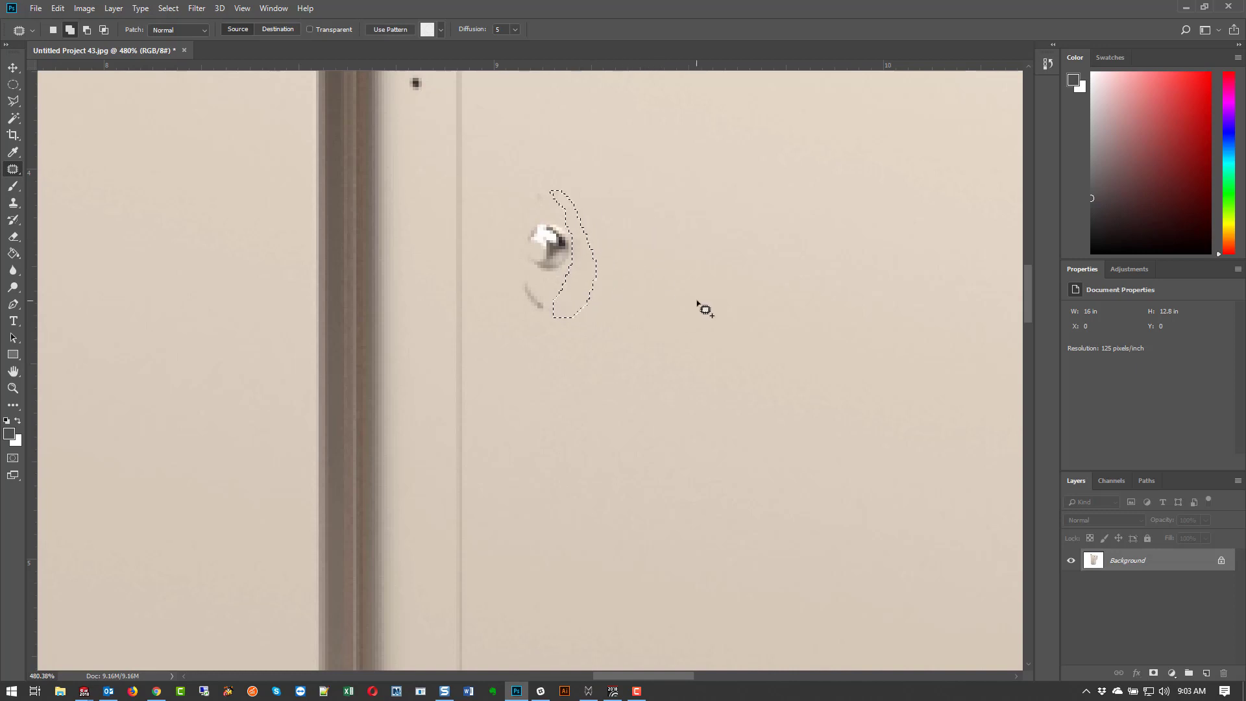
key("ctrl+d")
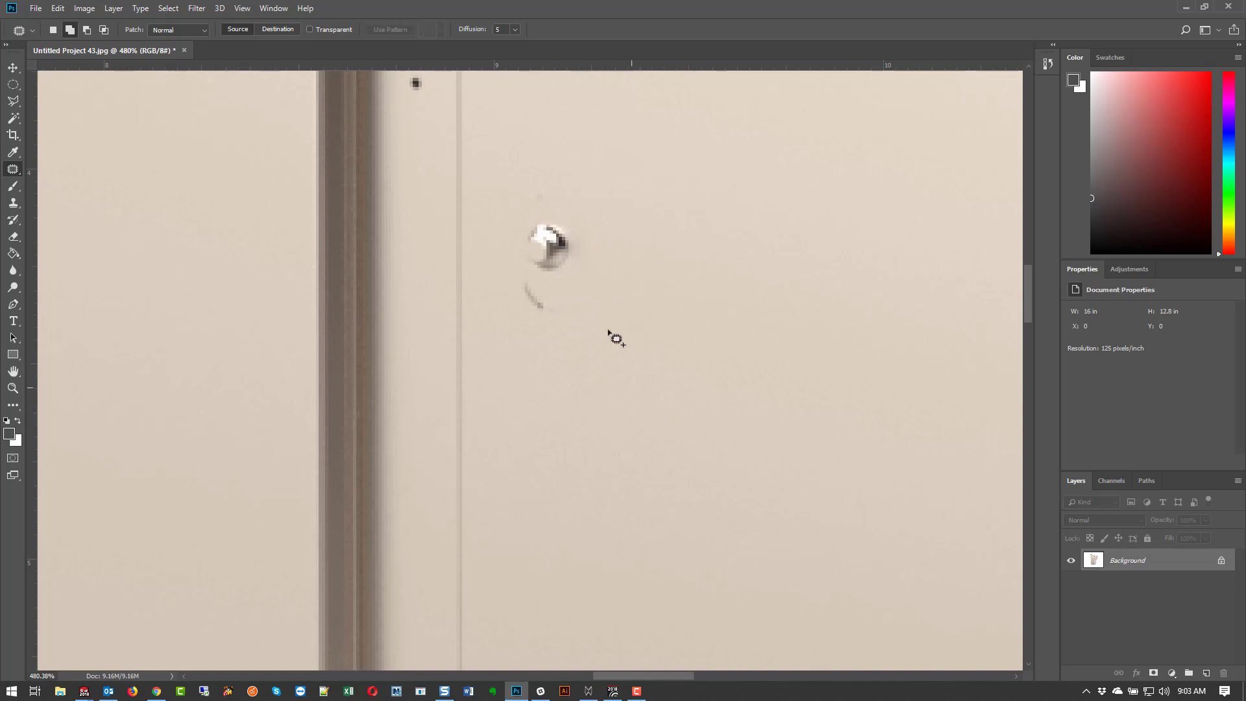
Patch out the remaining marks below and above the small door's knob with clean door surface, deselecting each area.
mouse_move(551, 292)
left_mouse_down()
mouse_move(503, 261)
mouse_move(501, 304)
mouse_move(557, 337)
mouse_move(553, 304)
mouse_move(528, 276)
mouse_move(634, 447)
mouse_move(551, 359)
mouse_move(566, 398)
left_mouse_up()
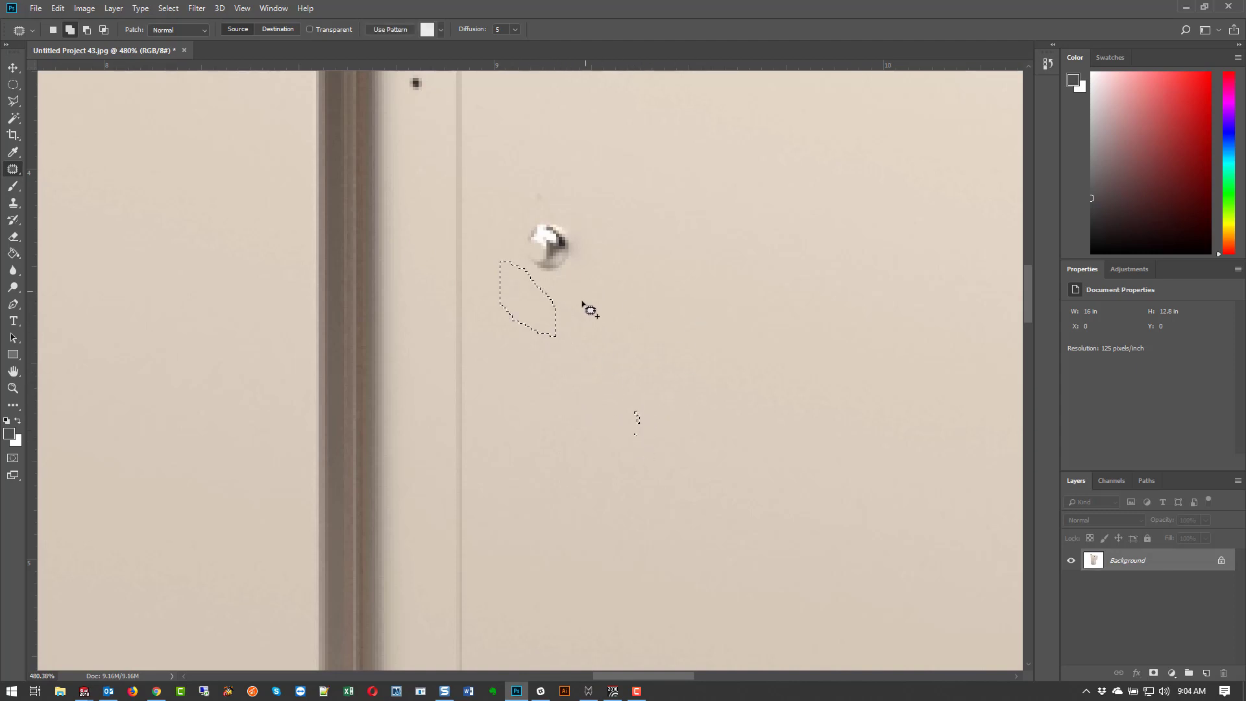
key("ctrl+d")
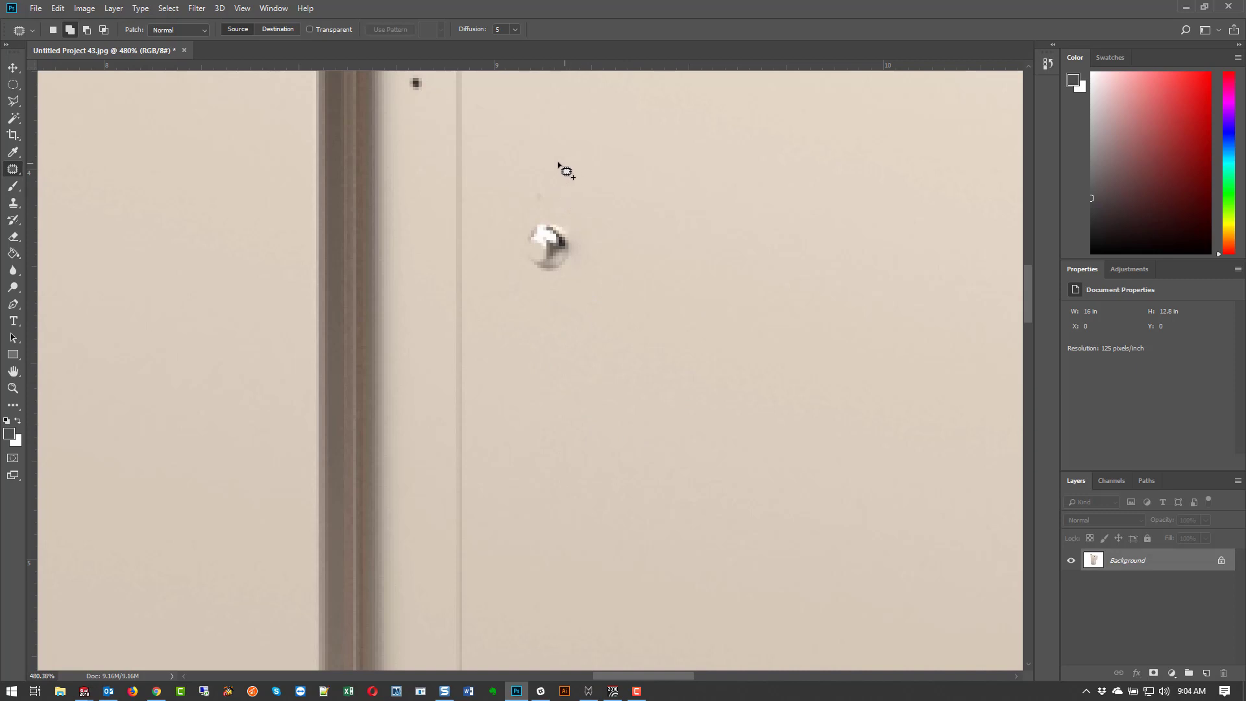
mouse_move(536, 182)
left_mouse_down()
mouse_move(540, 209)
mouse_move(537, 184)
left_mouse_up()
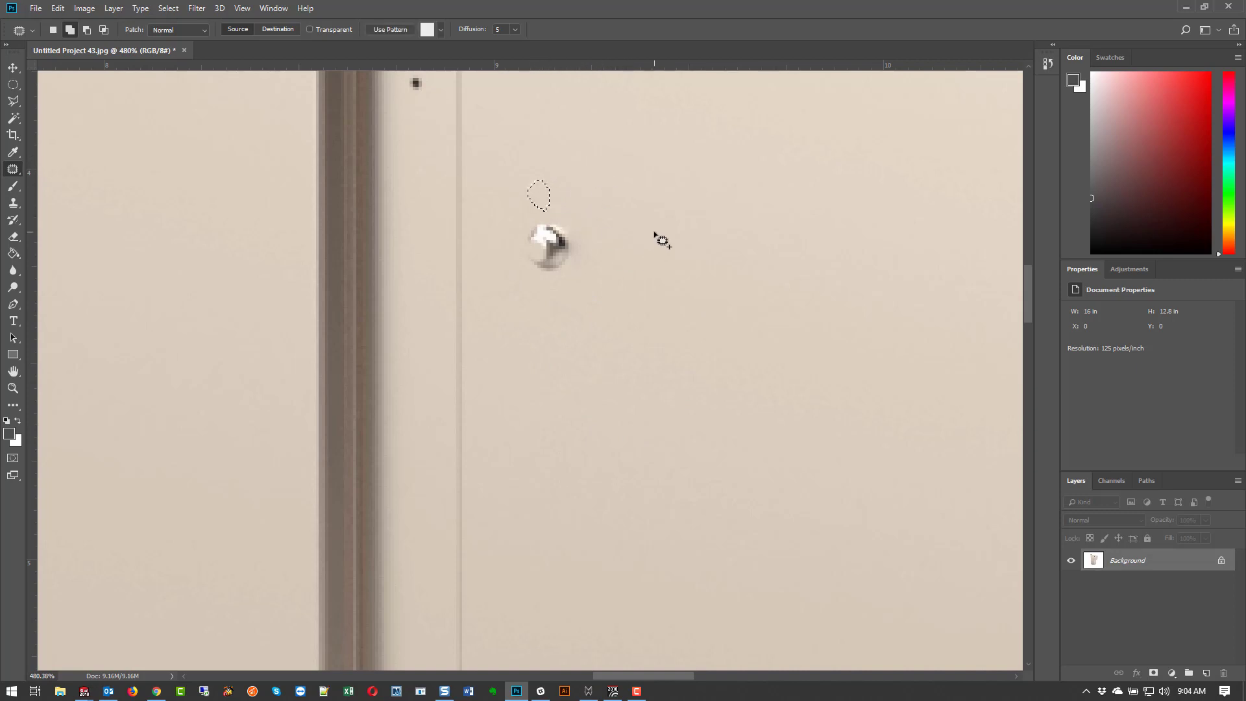
key("ctrl+d")
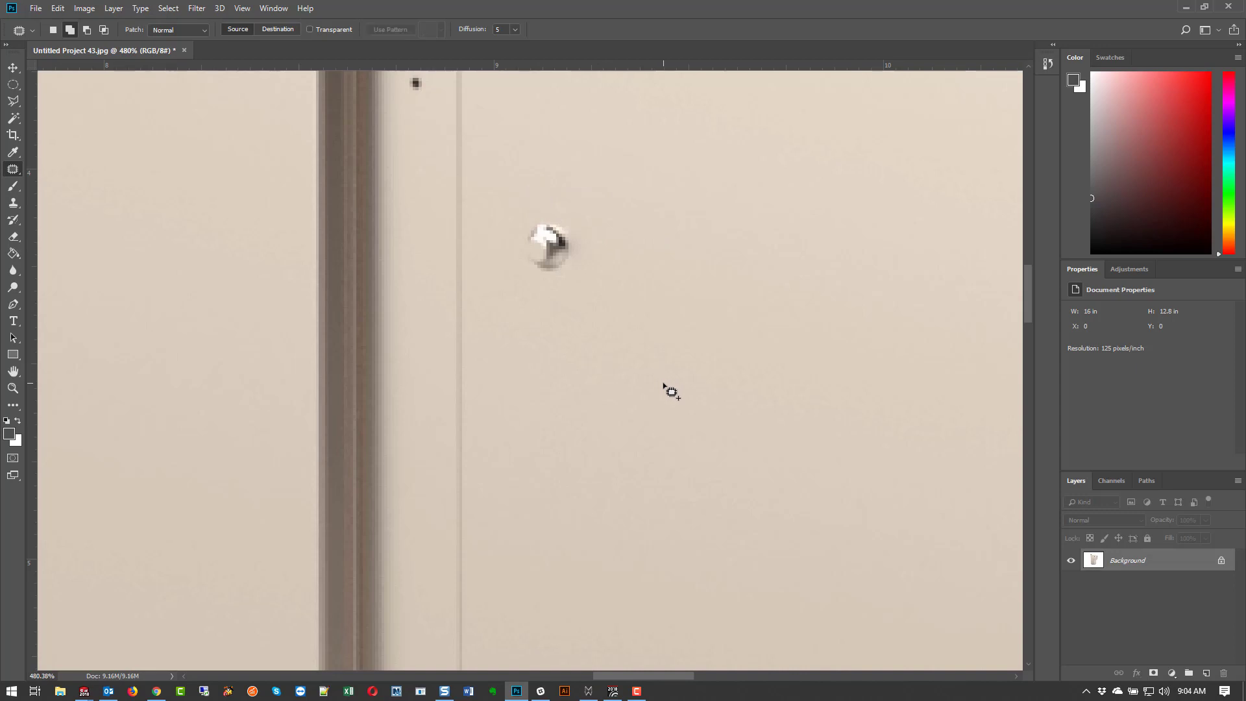
Switch to the Crop tool and make white the foreground color.
key("v")
scroll(675, 388, "down", 2)
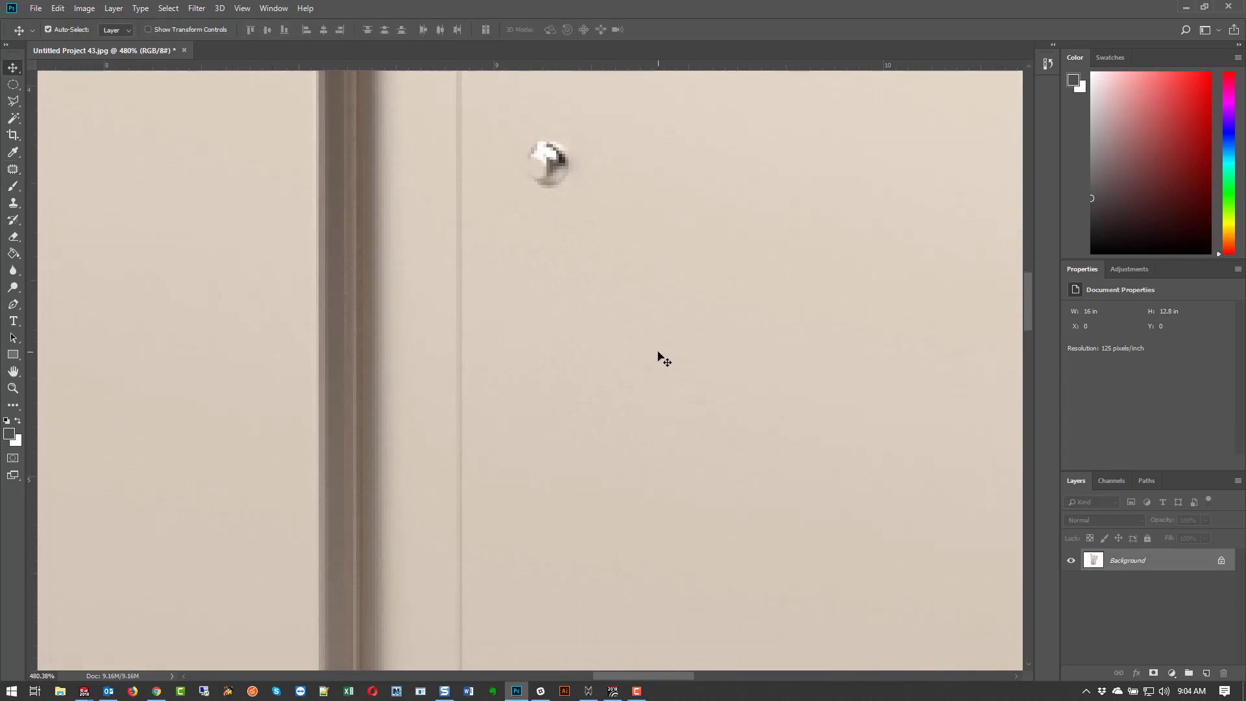
key("c")
scroll(659, 353, "down", 1)
key("x")
key("x")
key("x")
scroll(659, 354, "down", 1)
scroll(660, 354, "up", 1)
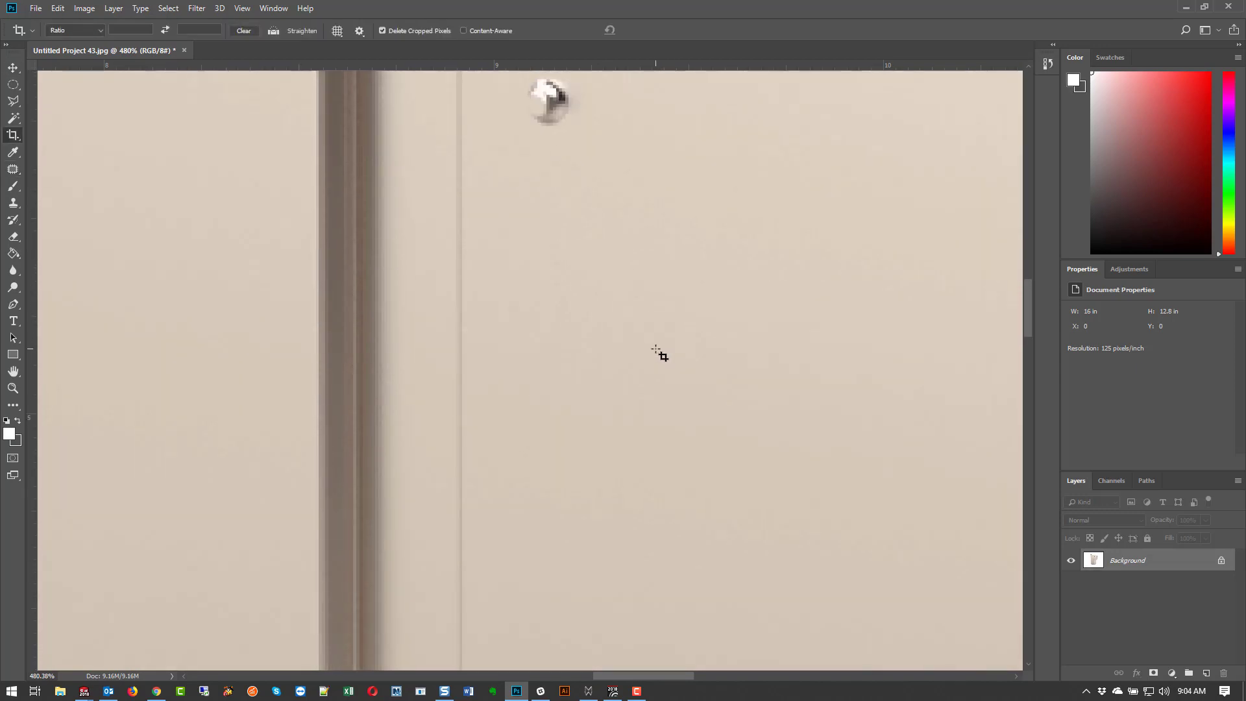
scroll(659, 354, "down", 10, "alt")
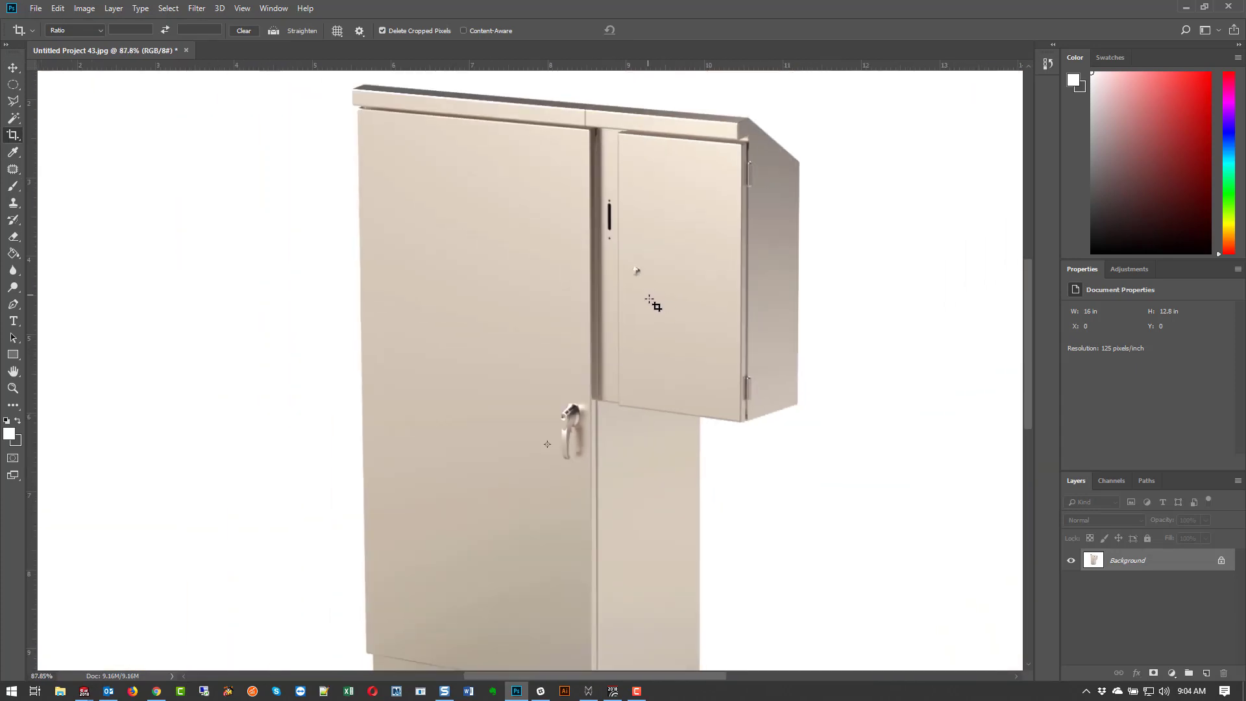
scroll(653, 303, "down", 2, "alt")
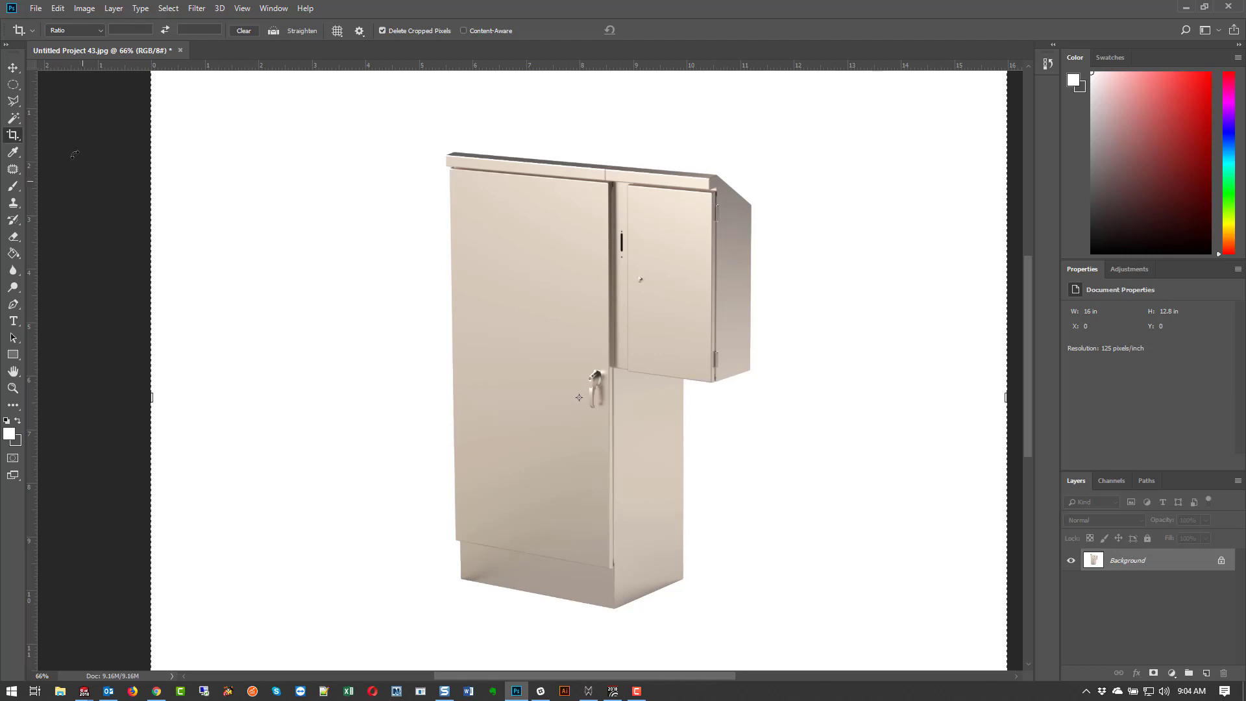
Crop the image on all four sides to a narrow white margin around the cabinet.
left_click(13, 67)
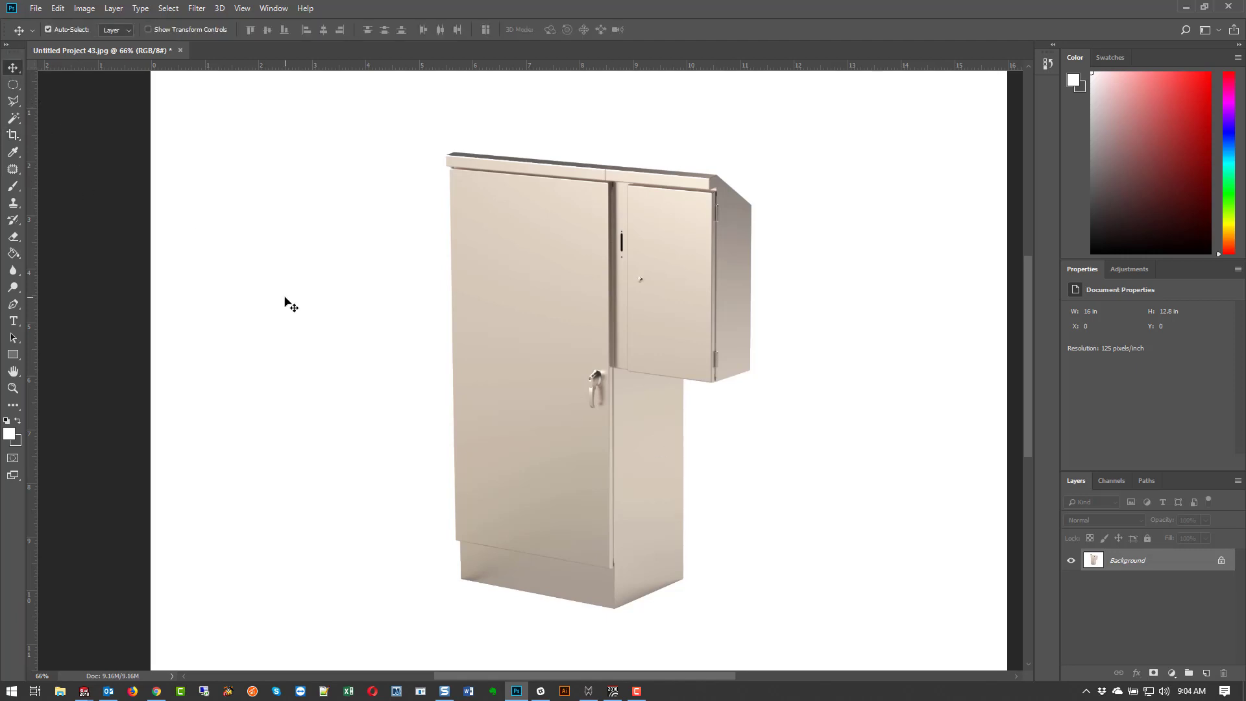
left_click(13, 135)
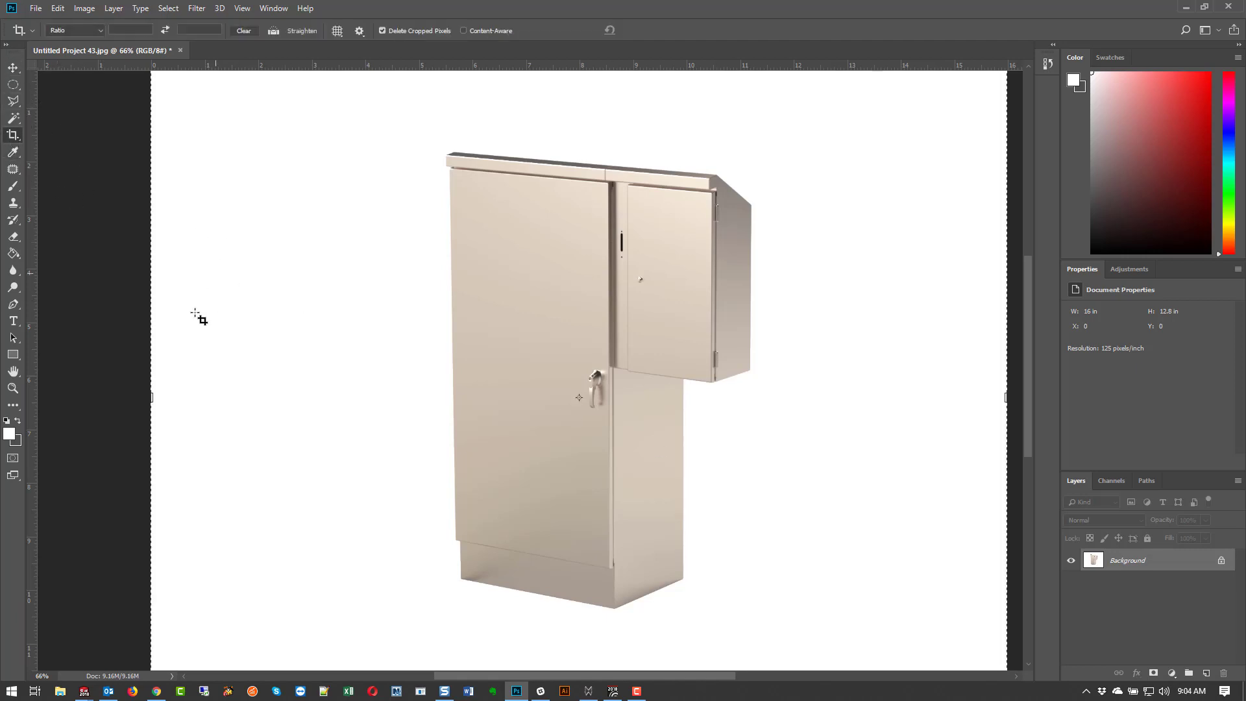
left_click_drag(146, 399, 268, 397)
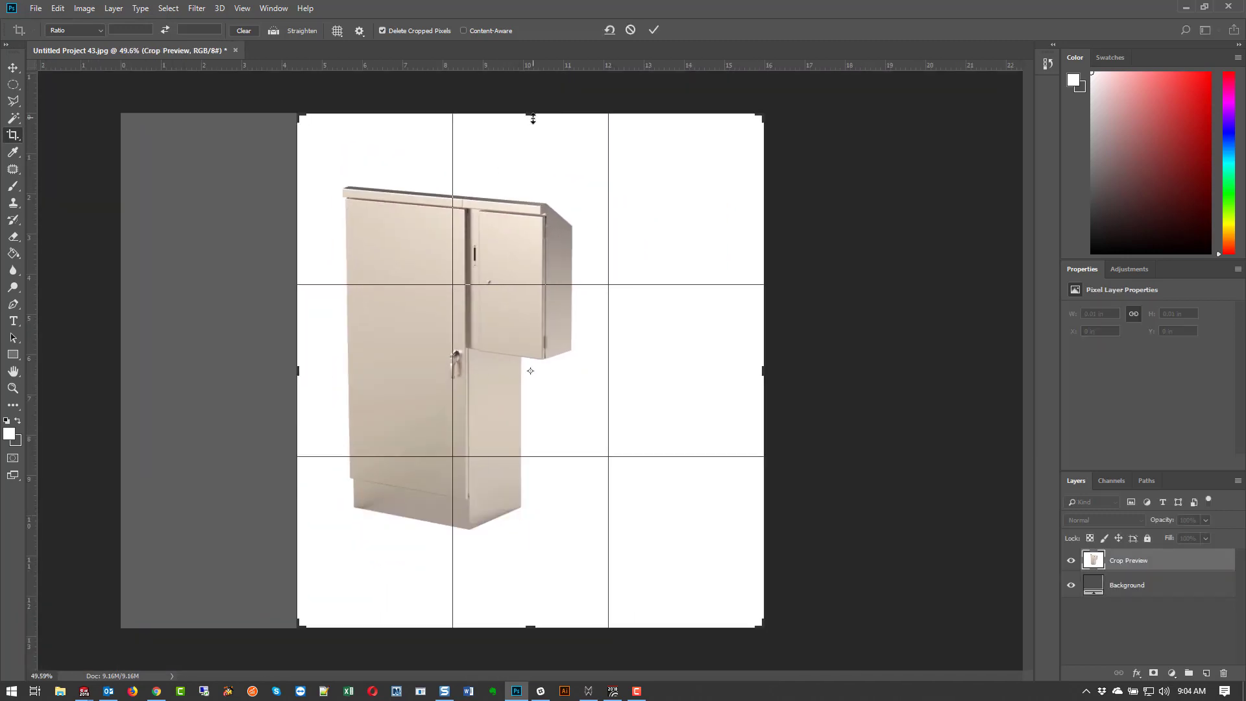
left_click_drag(533, 118, 532, 139)
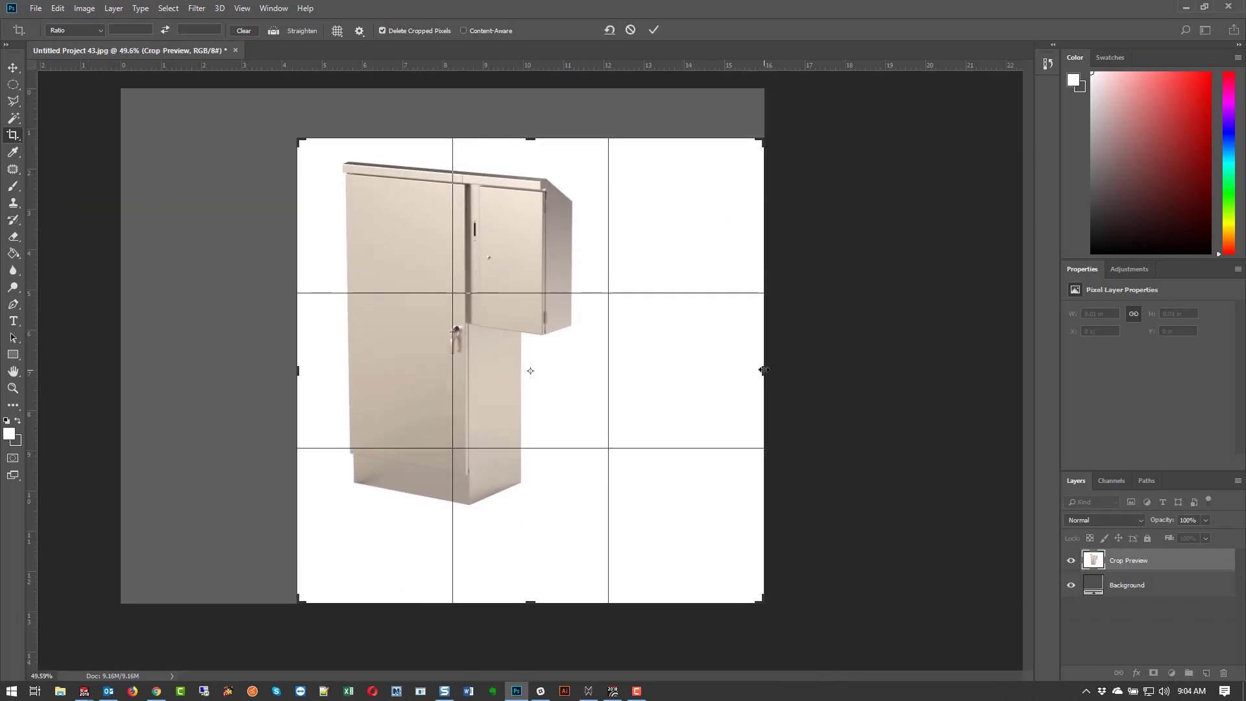
left_click_drag(763, 370, 692, 369)
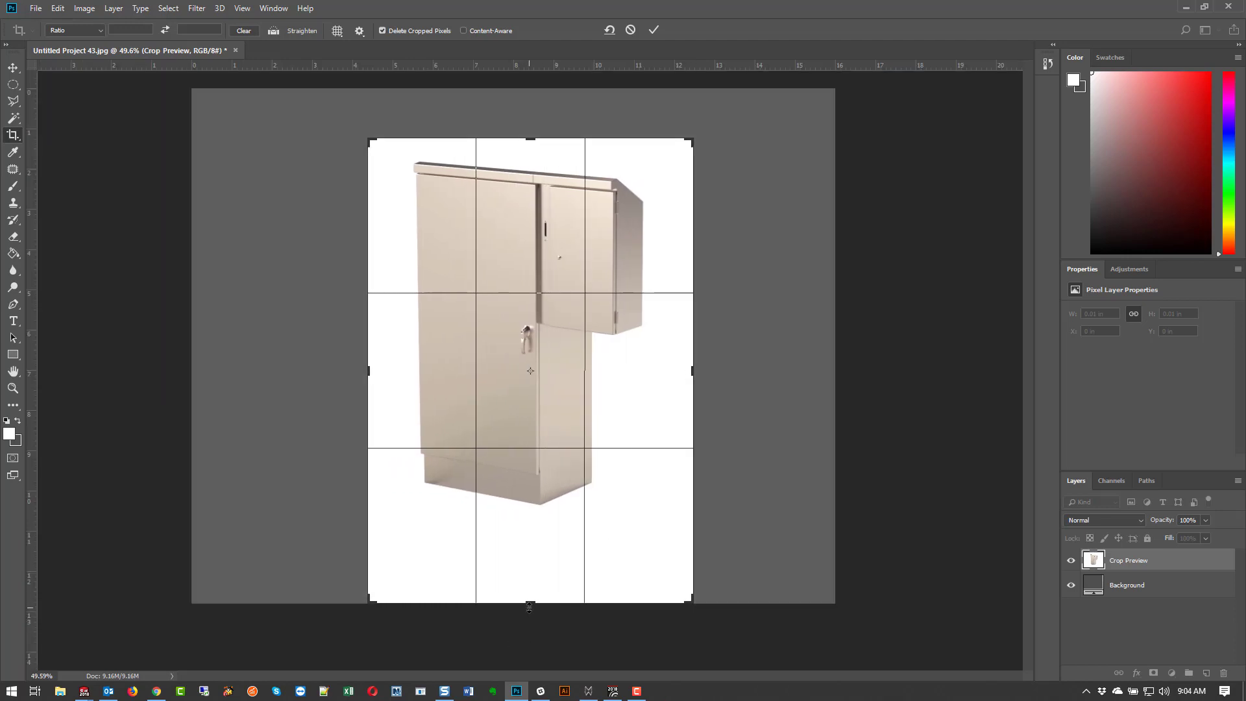
left_click_drag(529, 606, 527, 575)
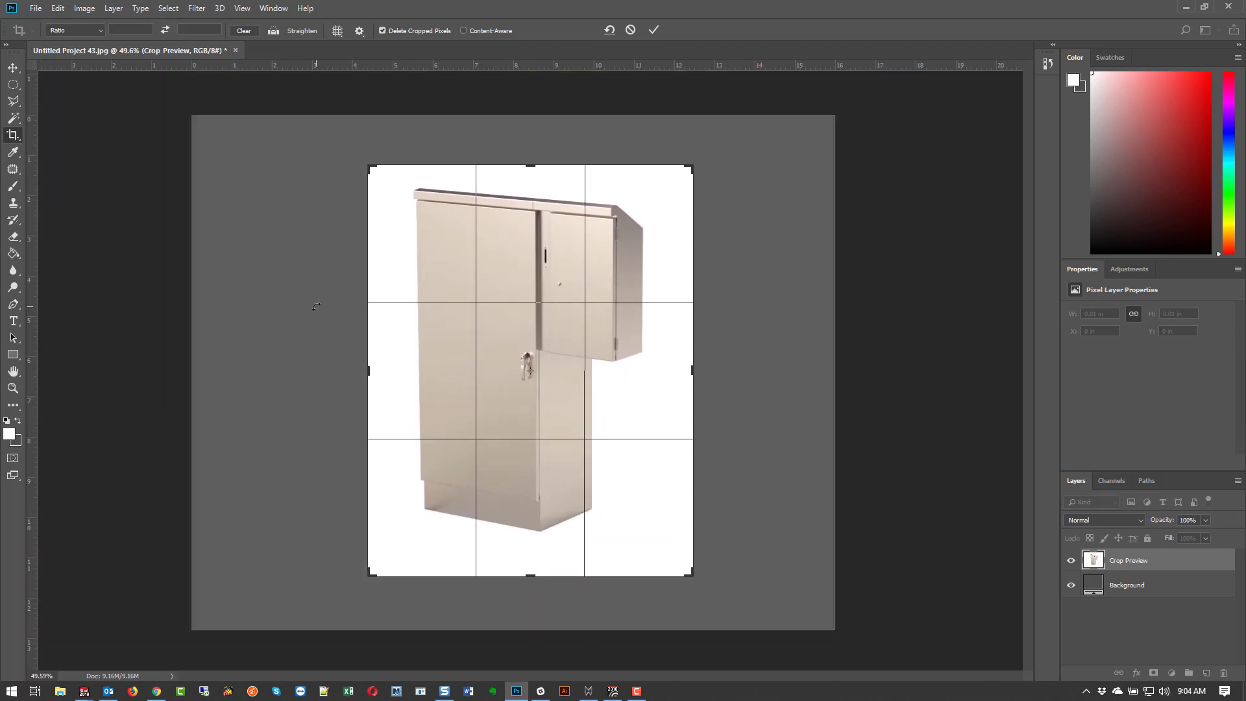
key("Return")
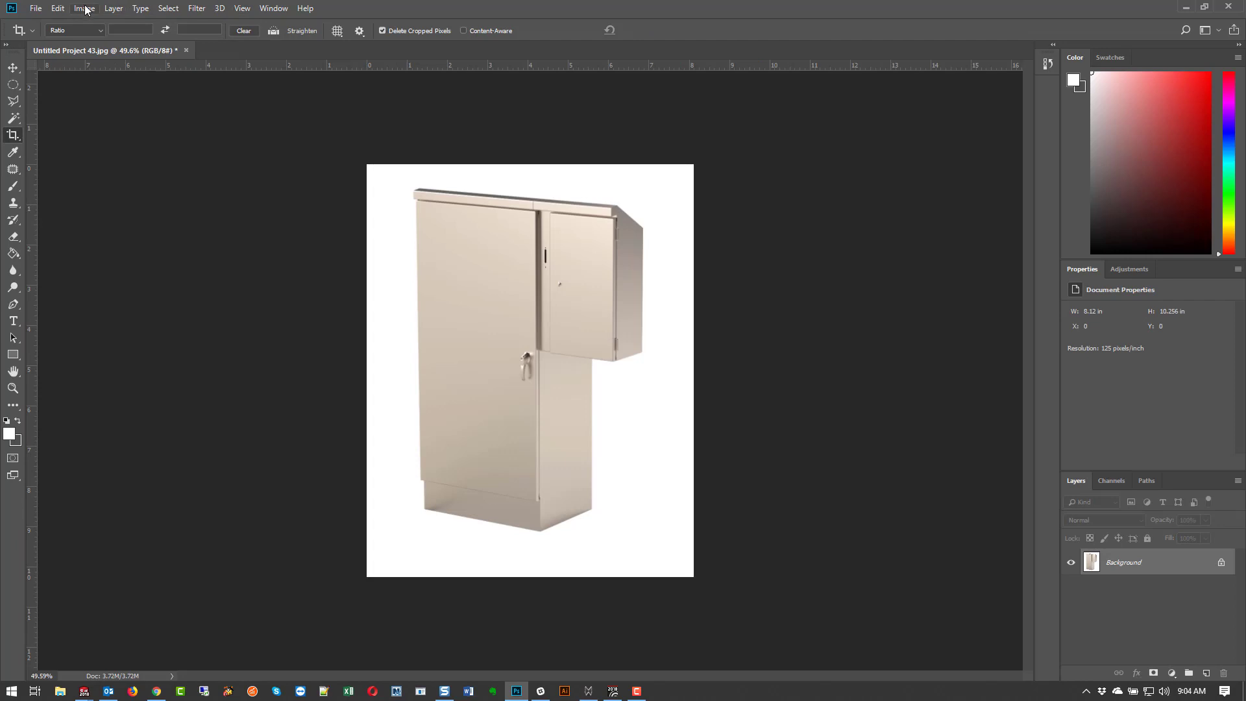
Try the Auto Color correction on the cropped image and undo it.
left_click(85, 9)
left_click(112, 89)
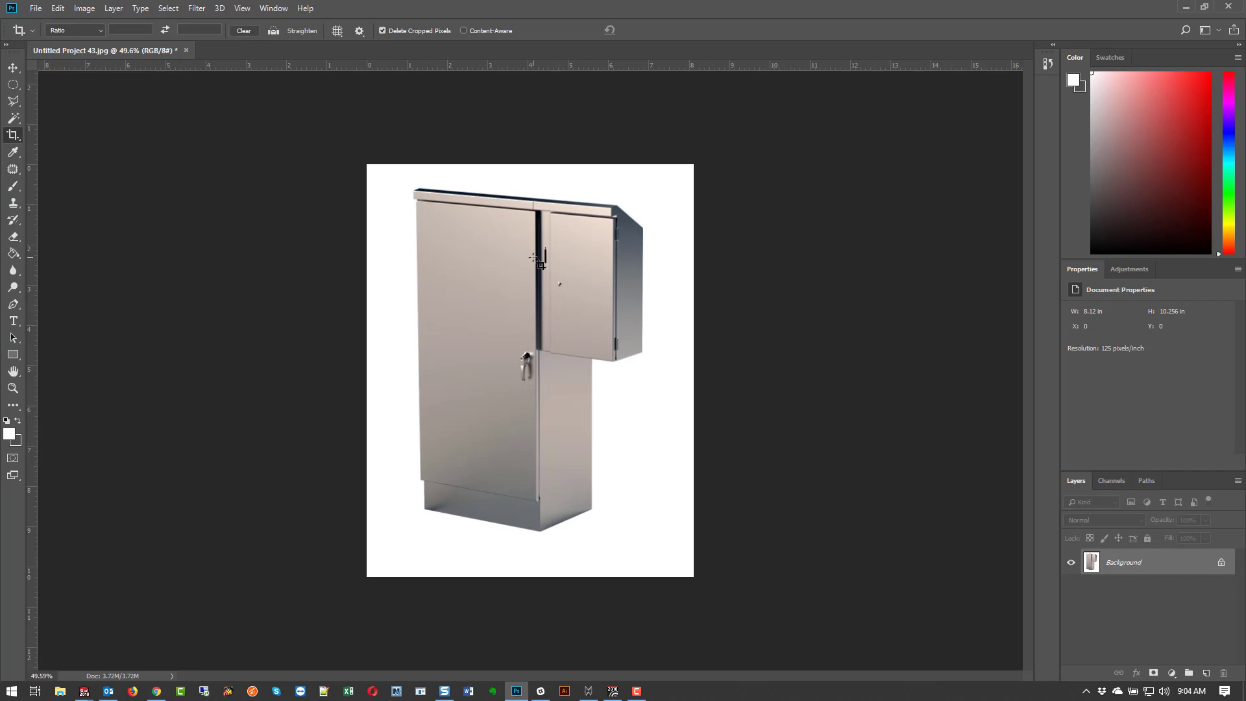
key("ctrl+z")
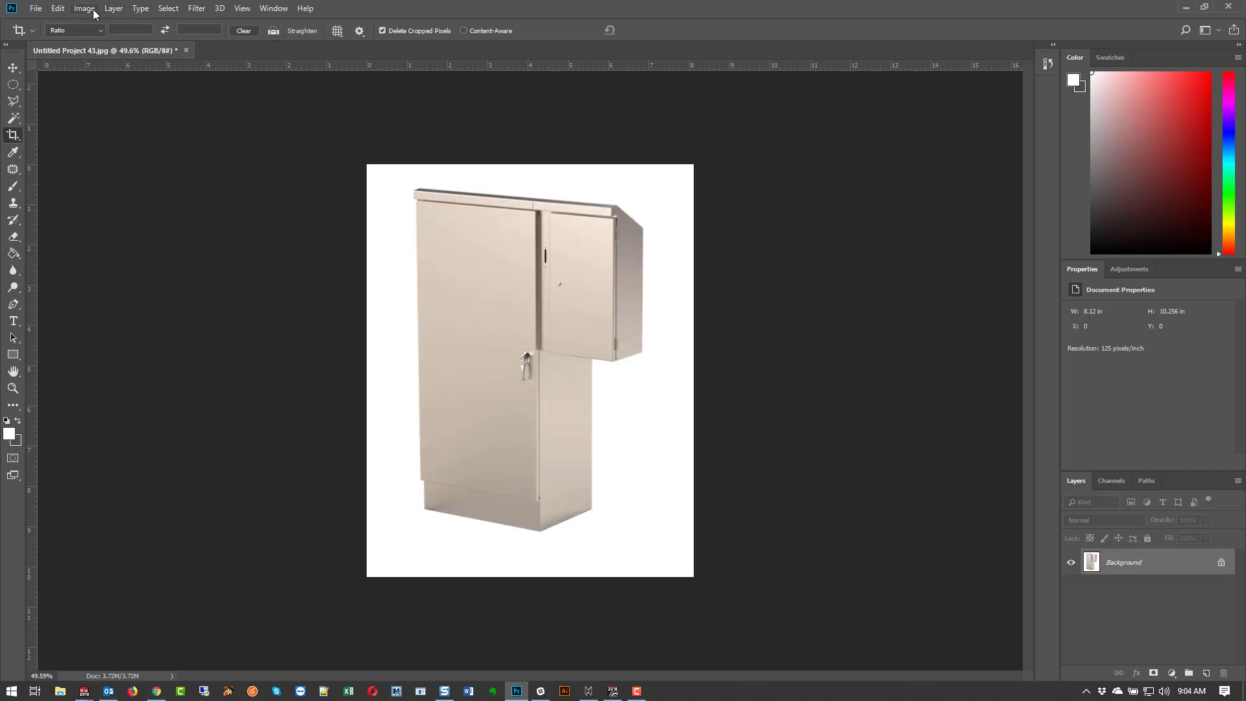
Adjust the cropped image slightly with a Brightness/Contrast adjustment and accept it.
left_click(85, 9)
mouse_move(112, 43)
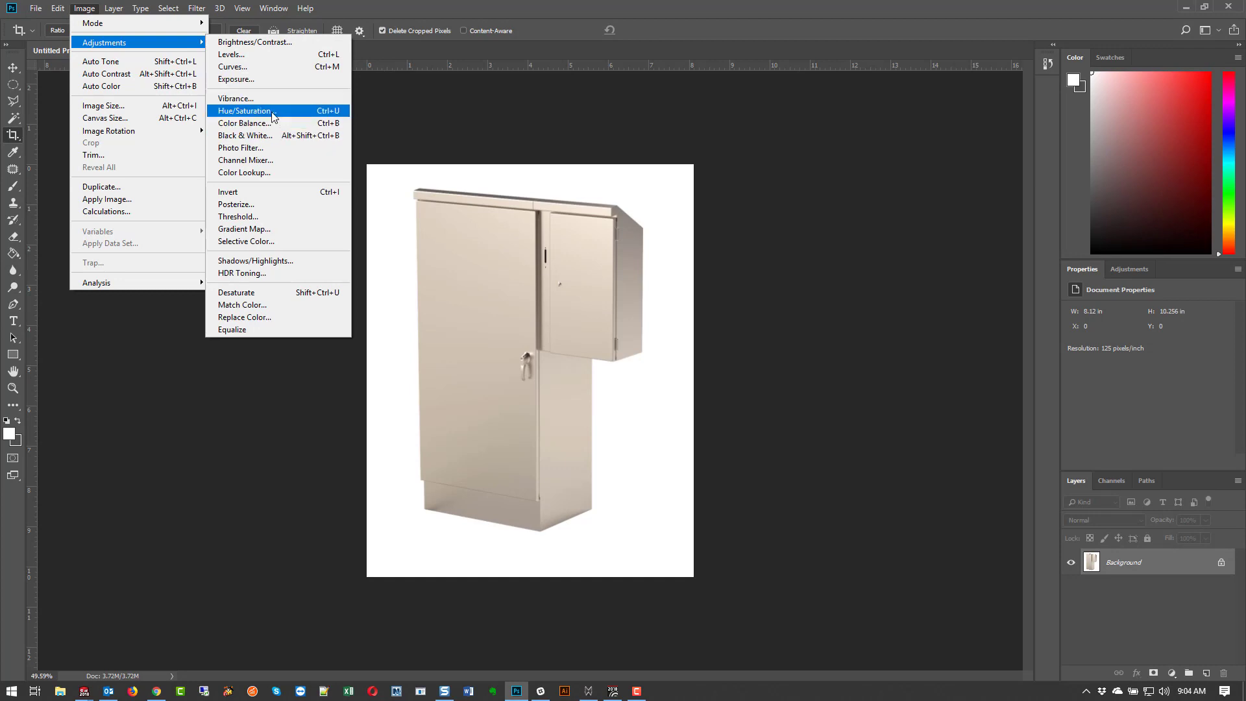
left_click(254, 42)
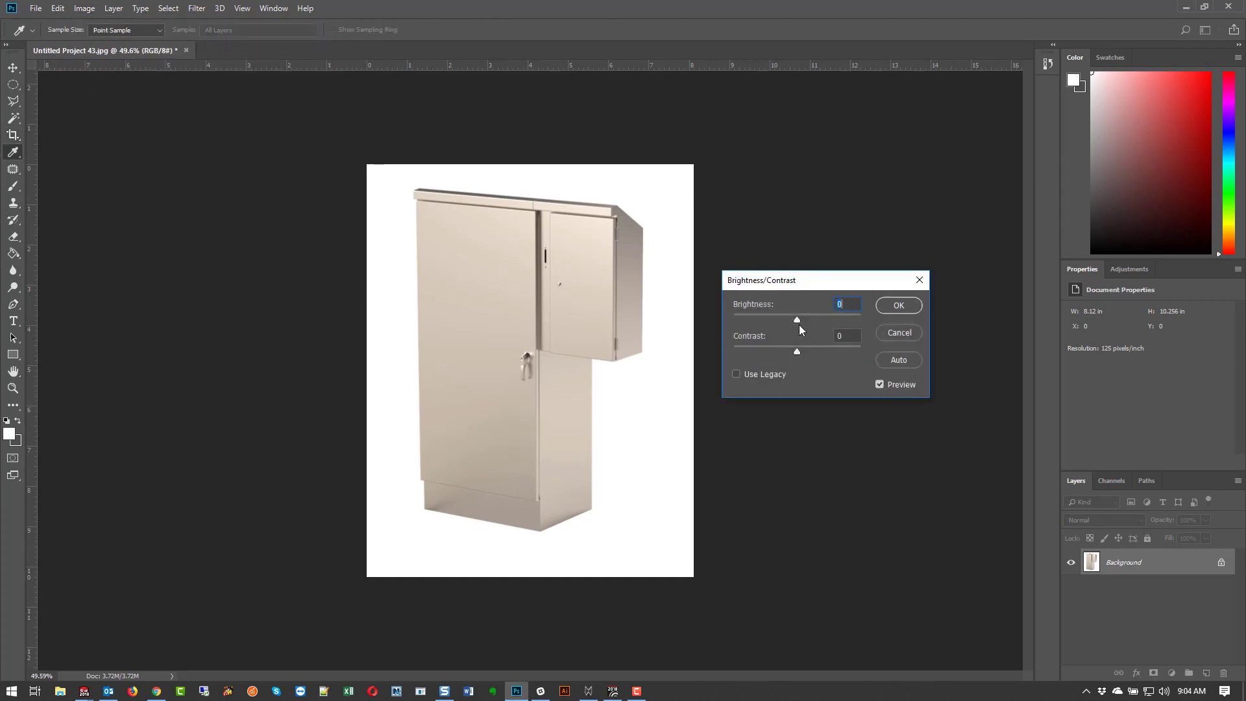
left_click_drag(798, 321, 807, 355)
left_click(897, 305)
key("c")
Apply a Channel Mixer adjustment that raises the Blue source to +107% in the Blue output channel.
left_click(84, 8)
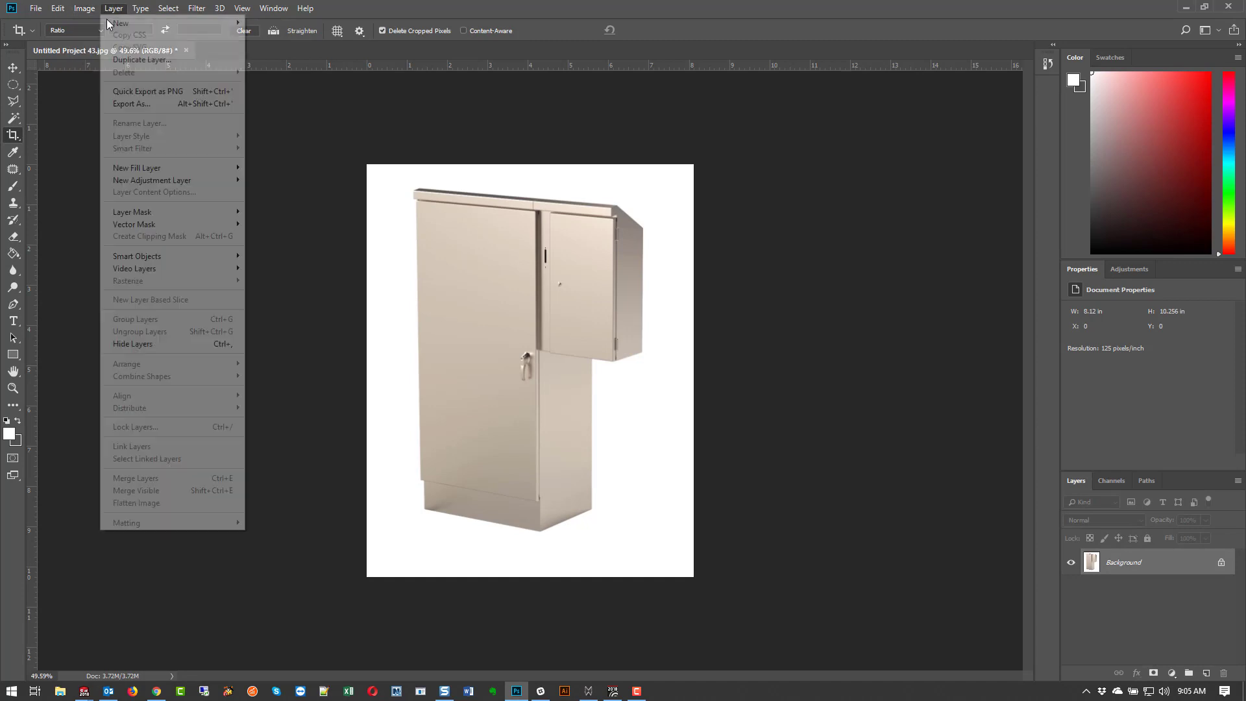
mouse_move(117, 42)
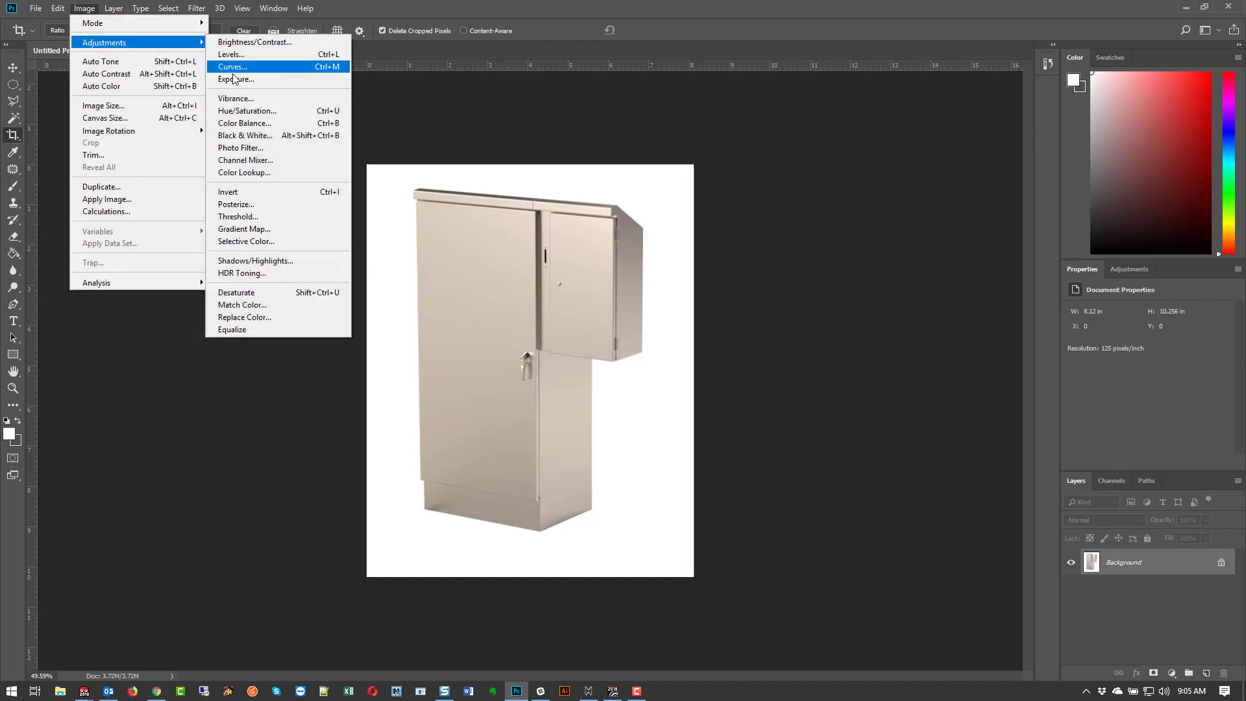
left_click(265, 161)
left_click(965, 154)
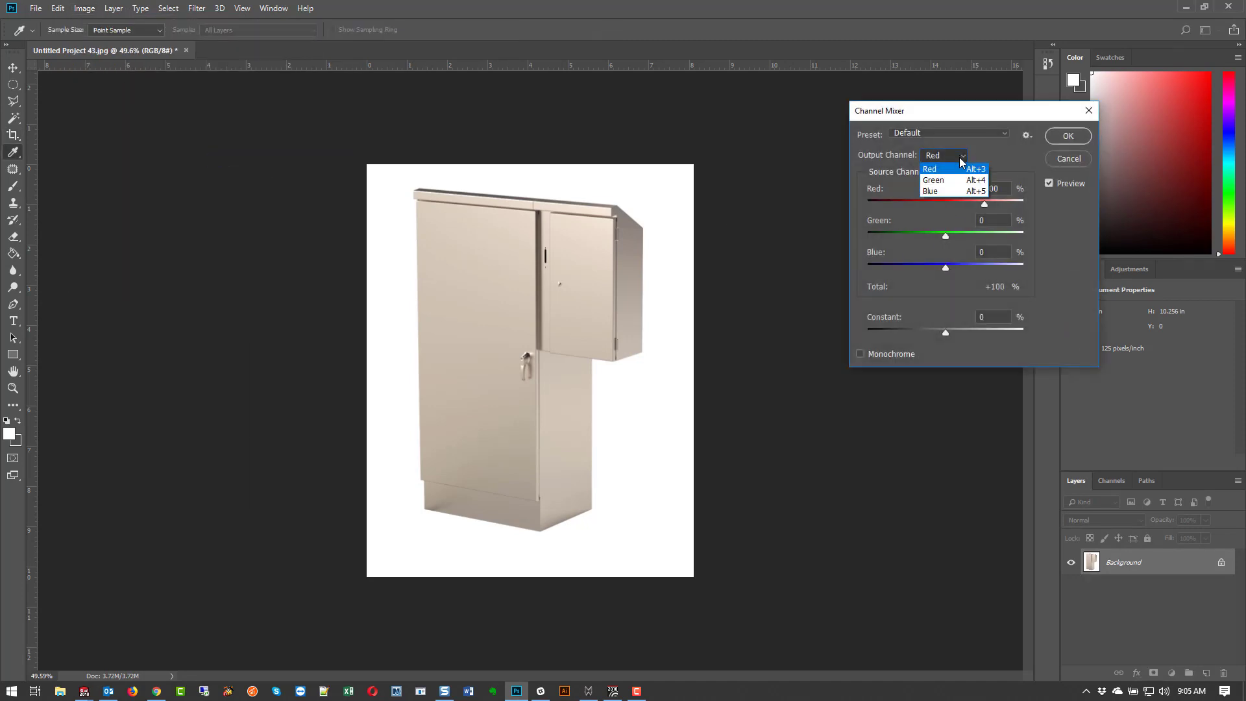
left_click(954, 192)
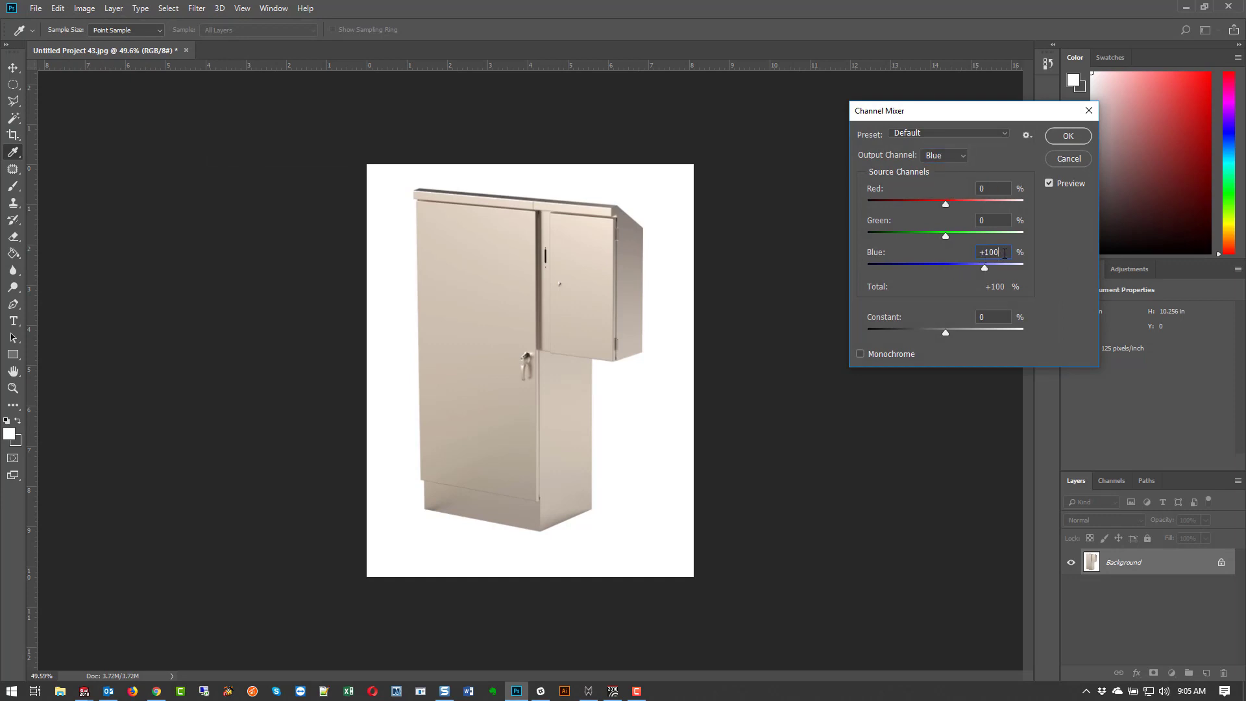
key("BackSpace")
type("5")
key("BackSpace")
type("6")
key("BackSpace")
type("7")
key("Return")
key("c")
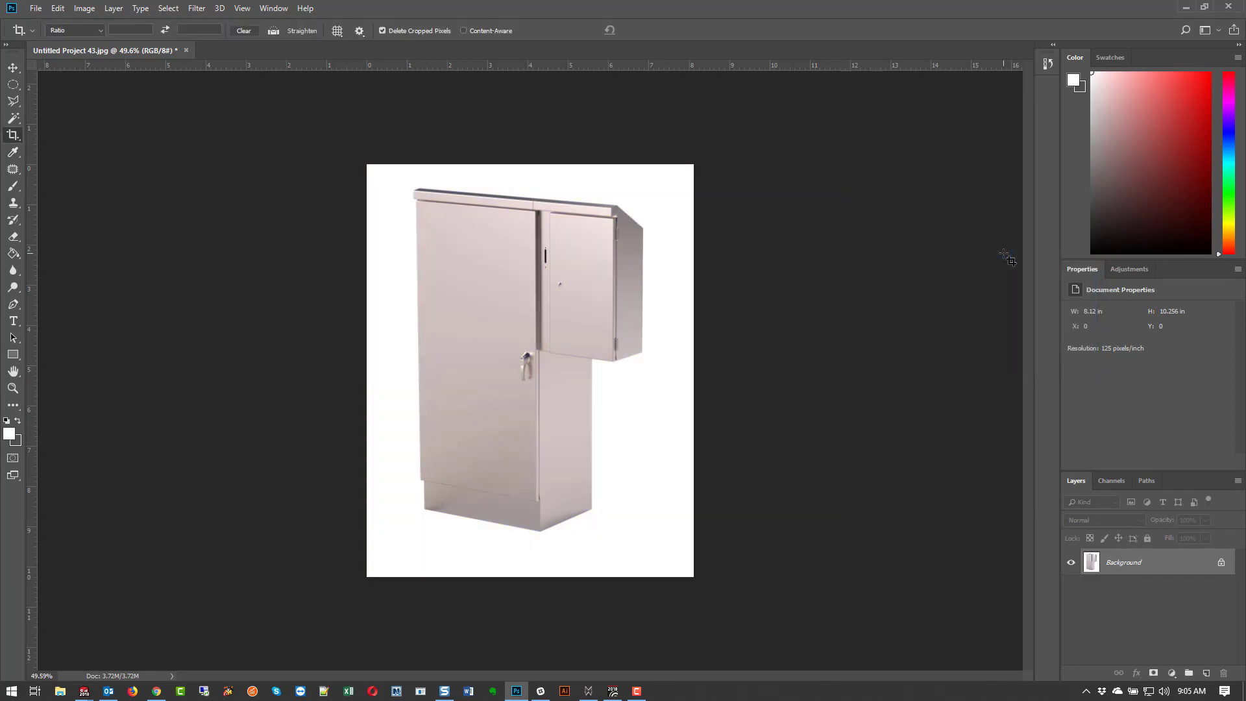
Save the corrected image as a JPEG, accepting the save options.
left_click(36, 9)
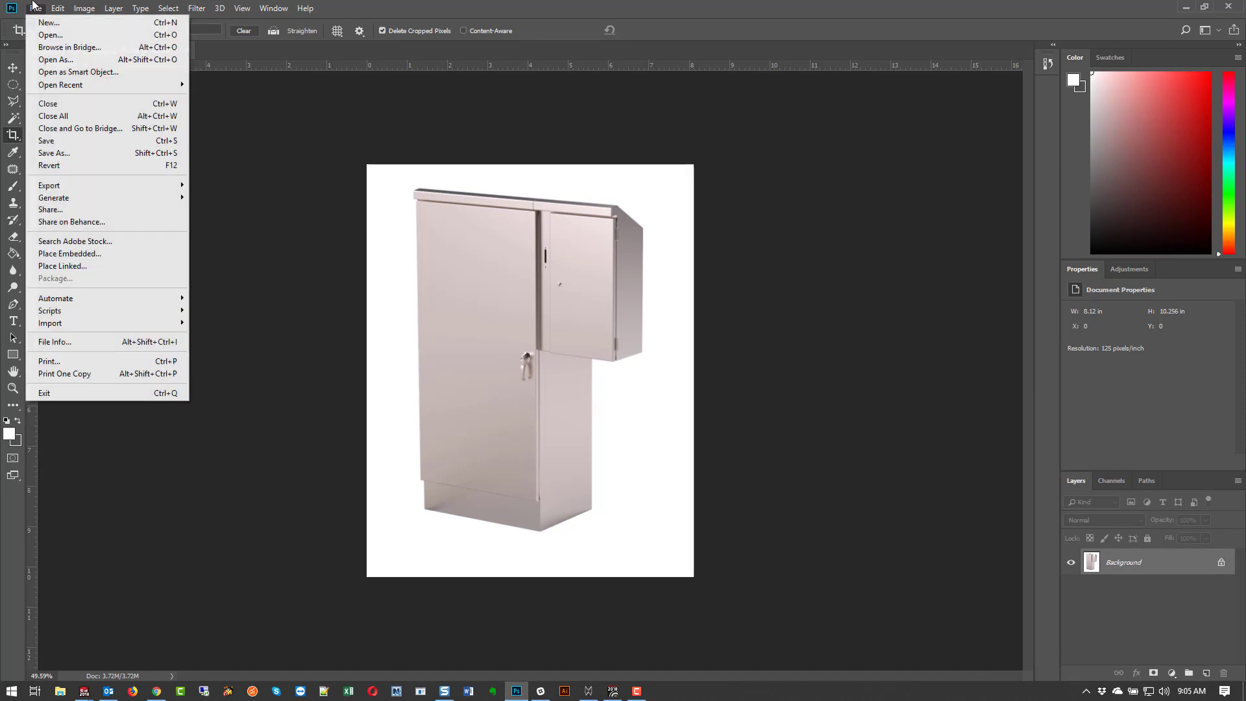
left_click(63, 141)
left_click(685, 174)
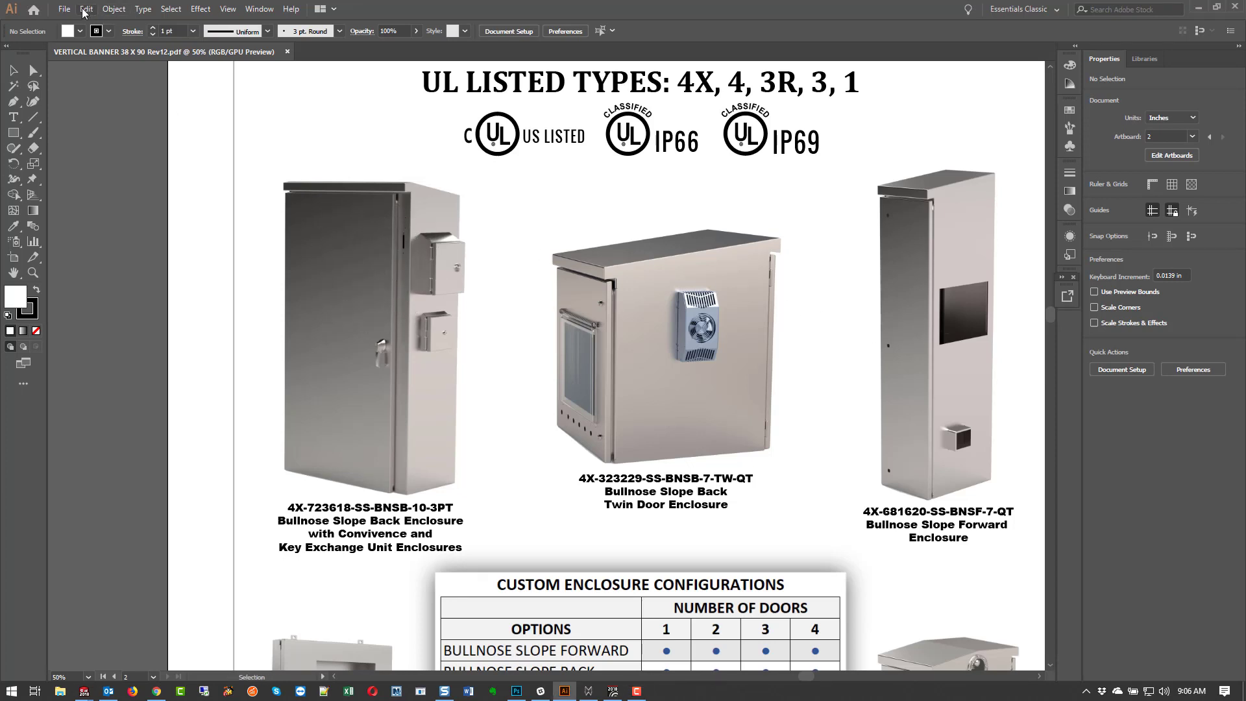
Switch to the banner in Illustrator and place Untitled Project 43.jpg at the upper corner of the first enclosure.
left_click(64, 9)
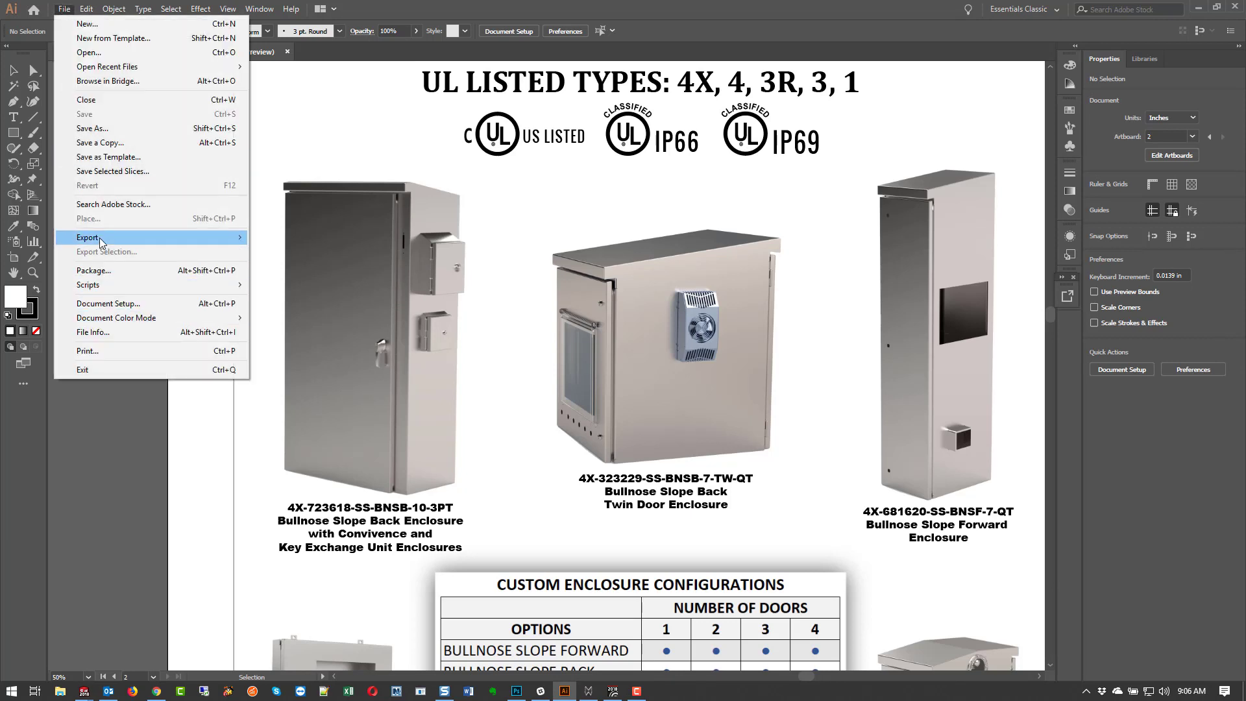
left_click(387, 135)
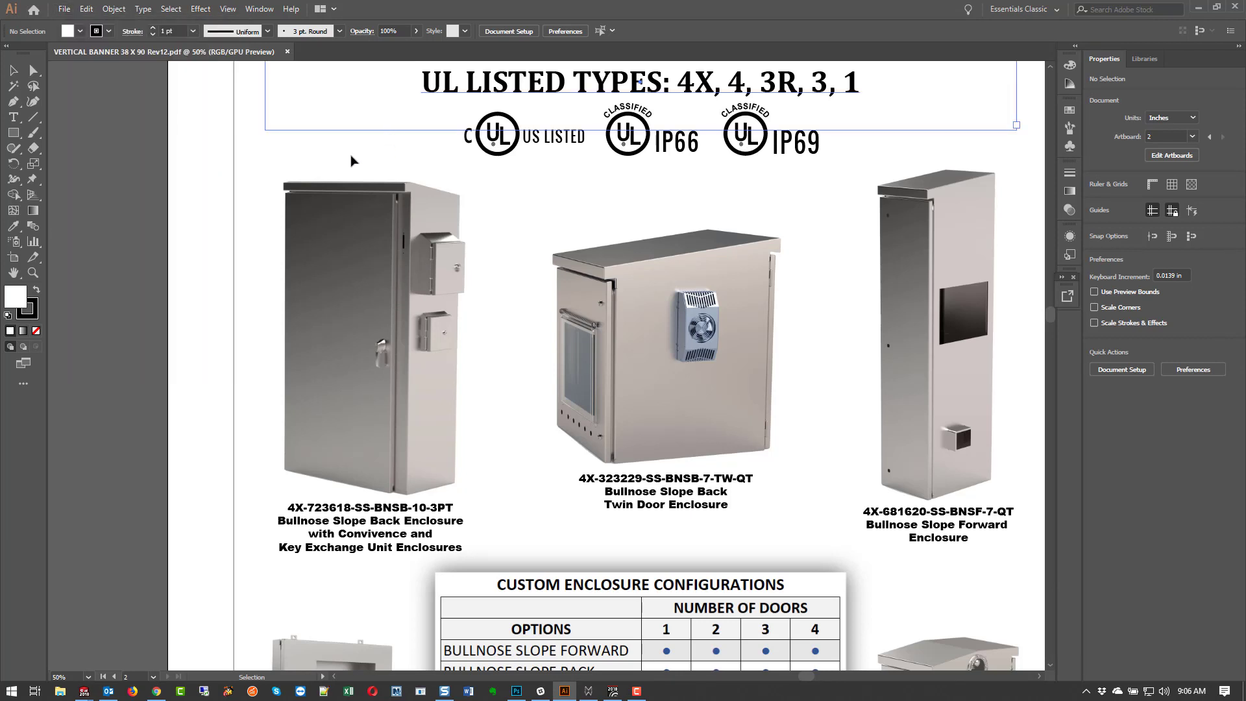
left_click(64, 9)
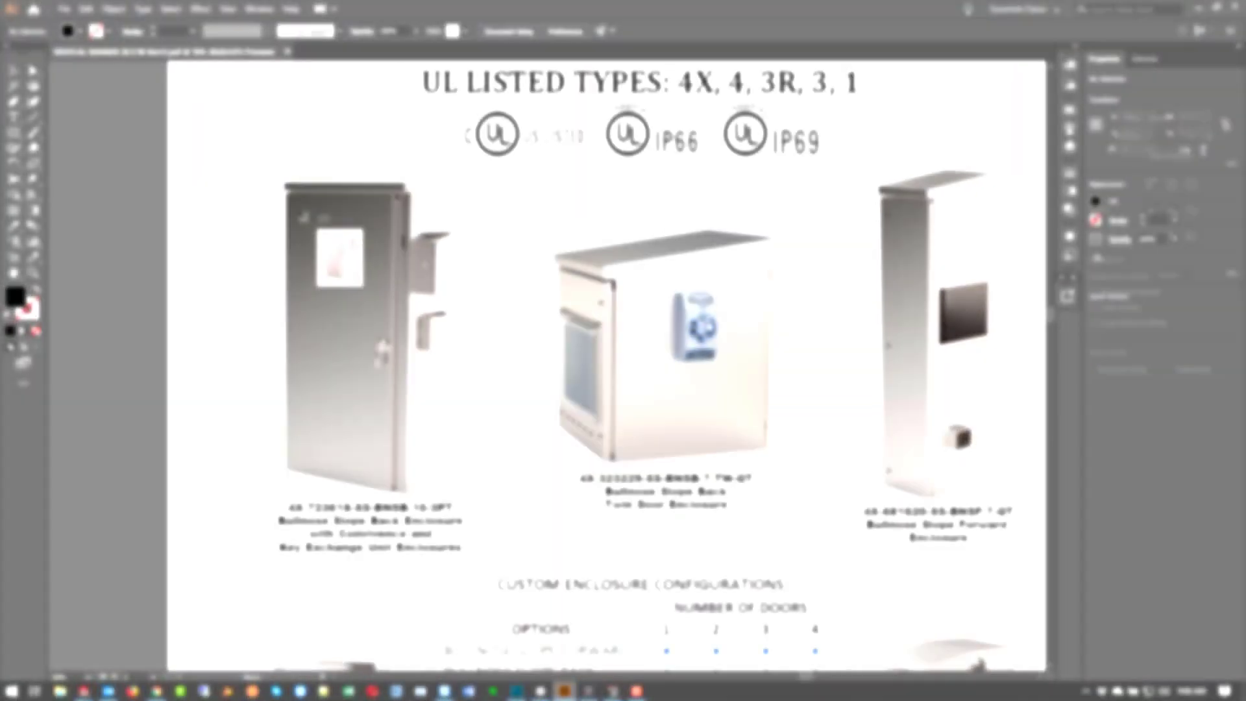
left_click(297, 207)
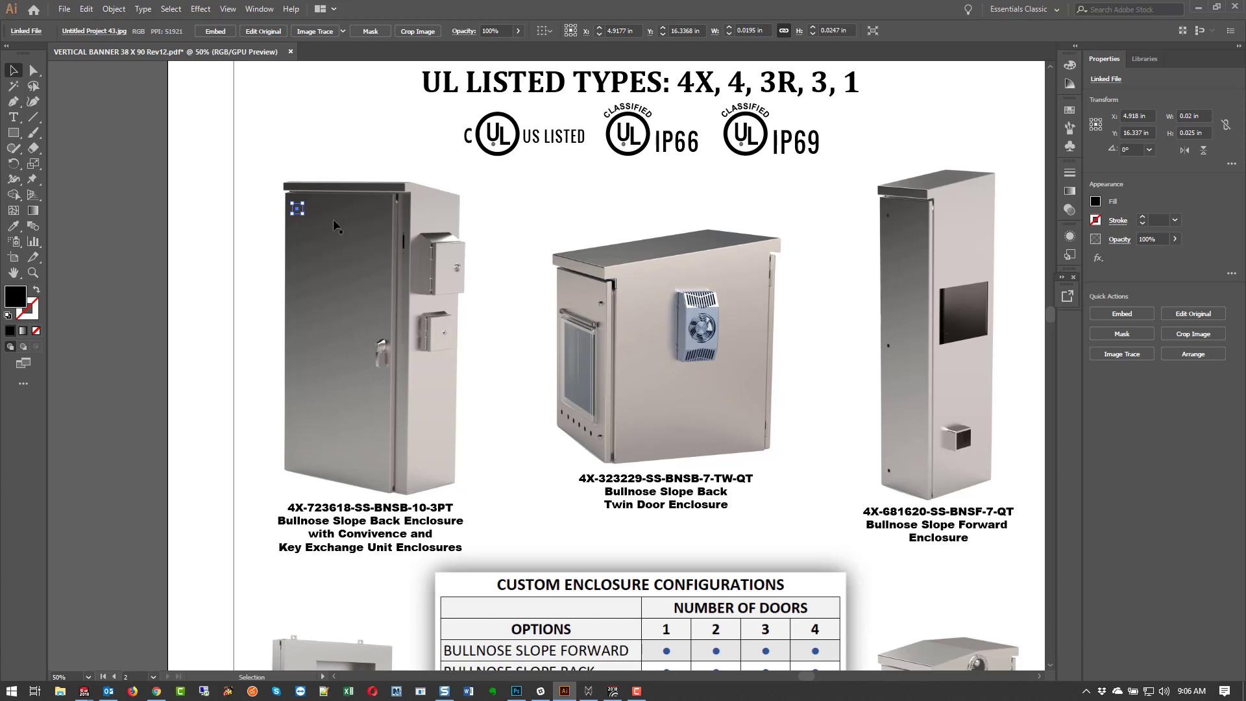
Set the placed image's width to 20 in, then reduce it to 15 in, keeping the proportions.
left_click(1201, 116)
type("20")
key("Return")
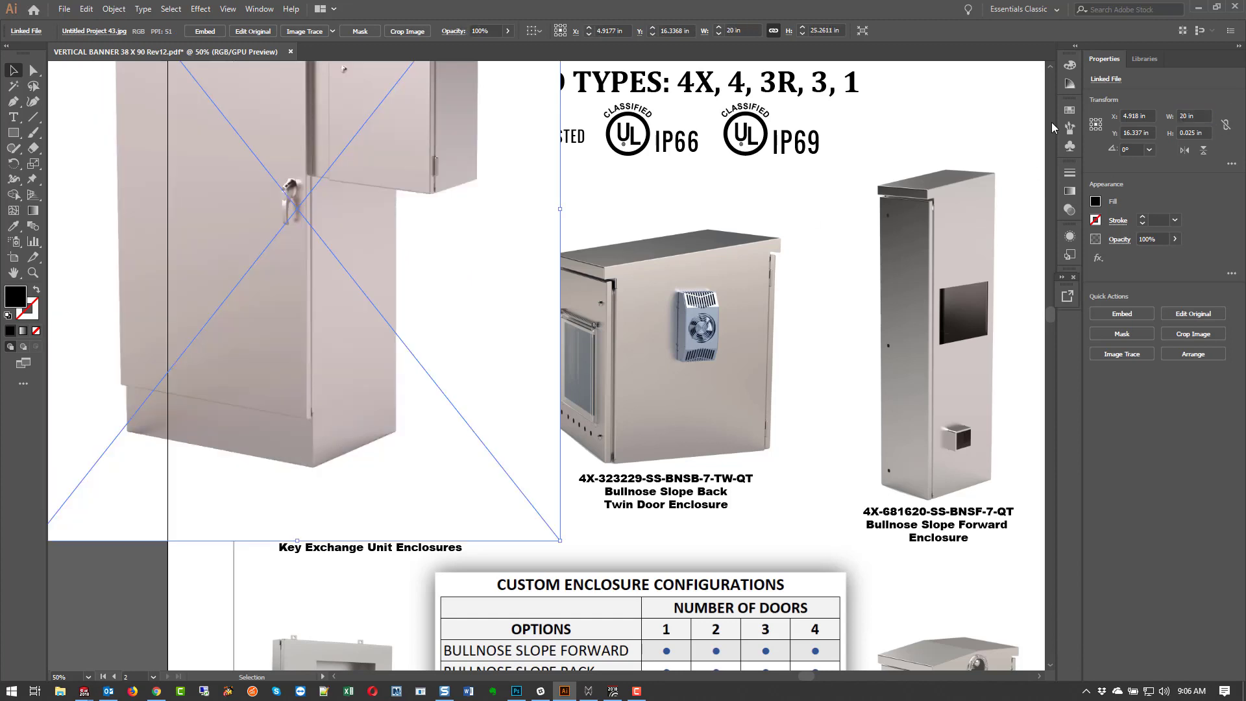
left_click(1194, 117)
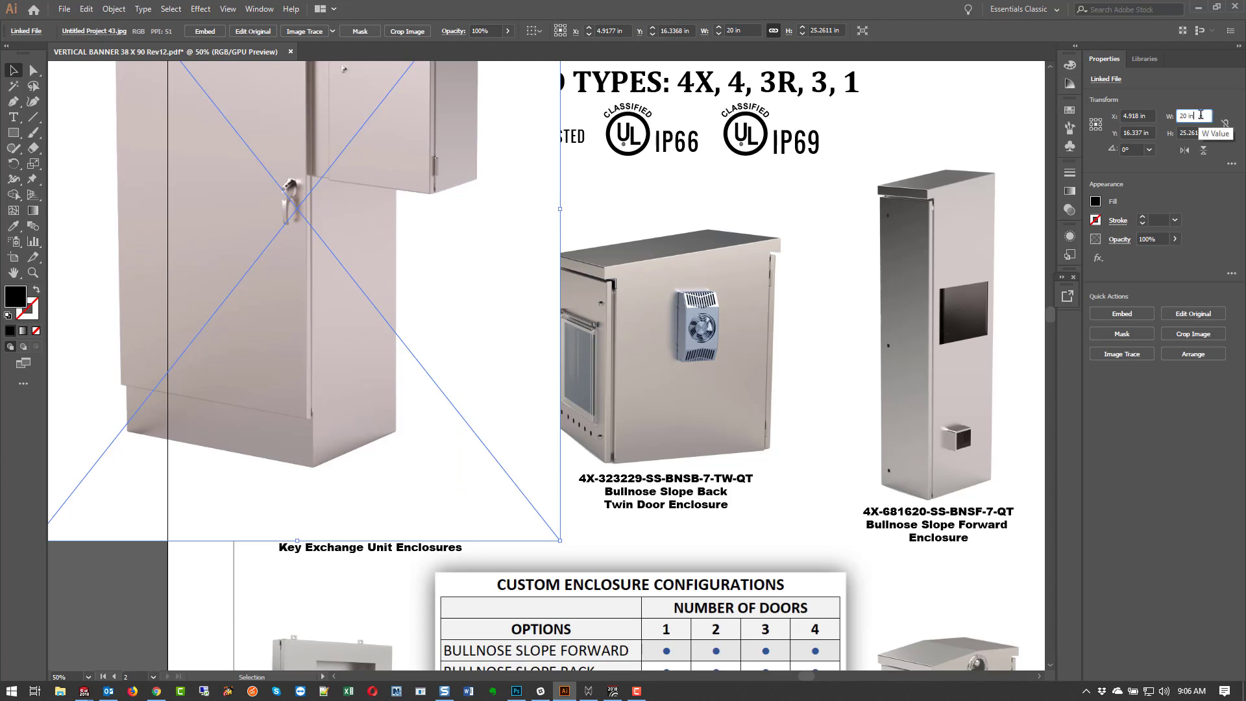
type("15")
key("Return")
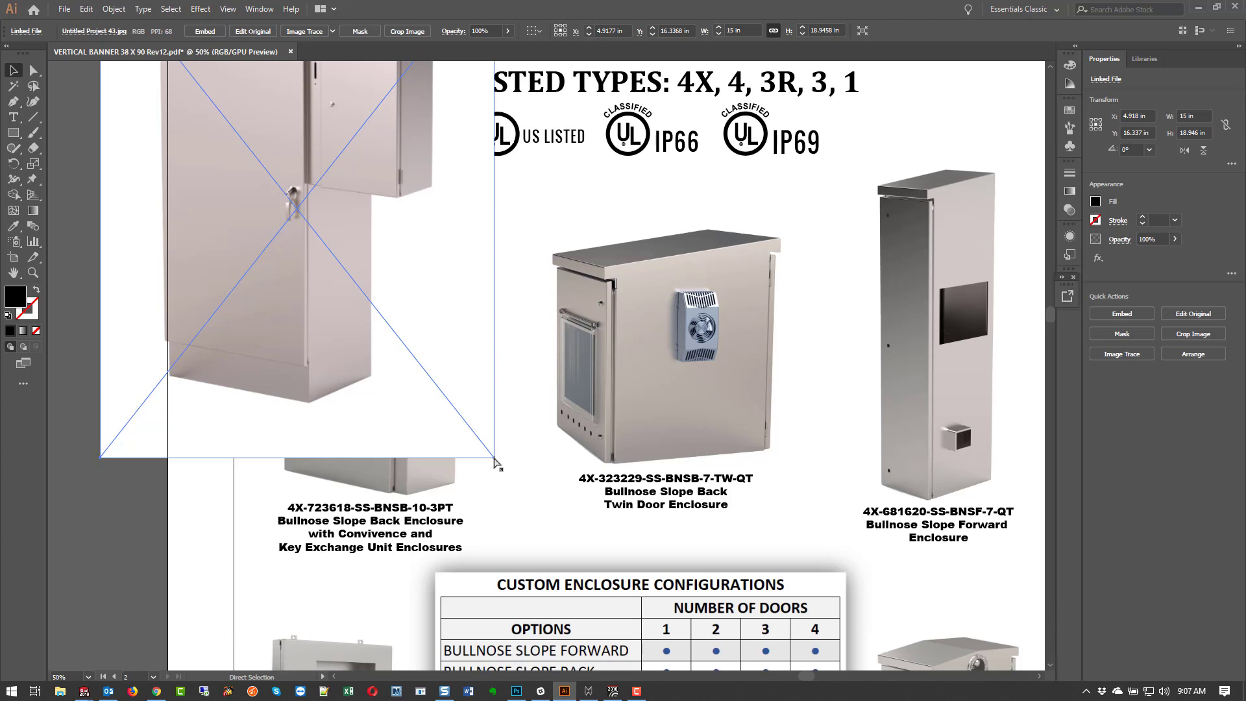
Reposition the placed image and scale it proportionally to about 11.2 in wide by 14.2 in high.
left_click_drag(338, 227, 436, 298)
left_click_drag(605, 540, 439, 388, "shift")
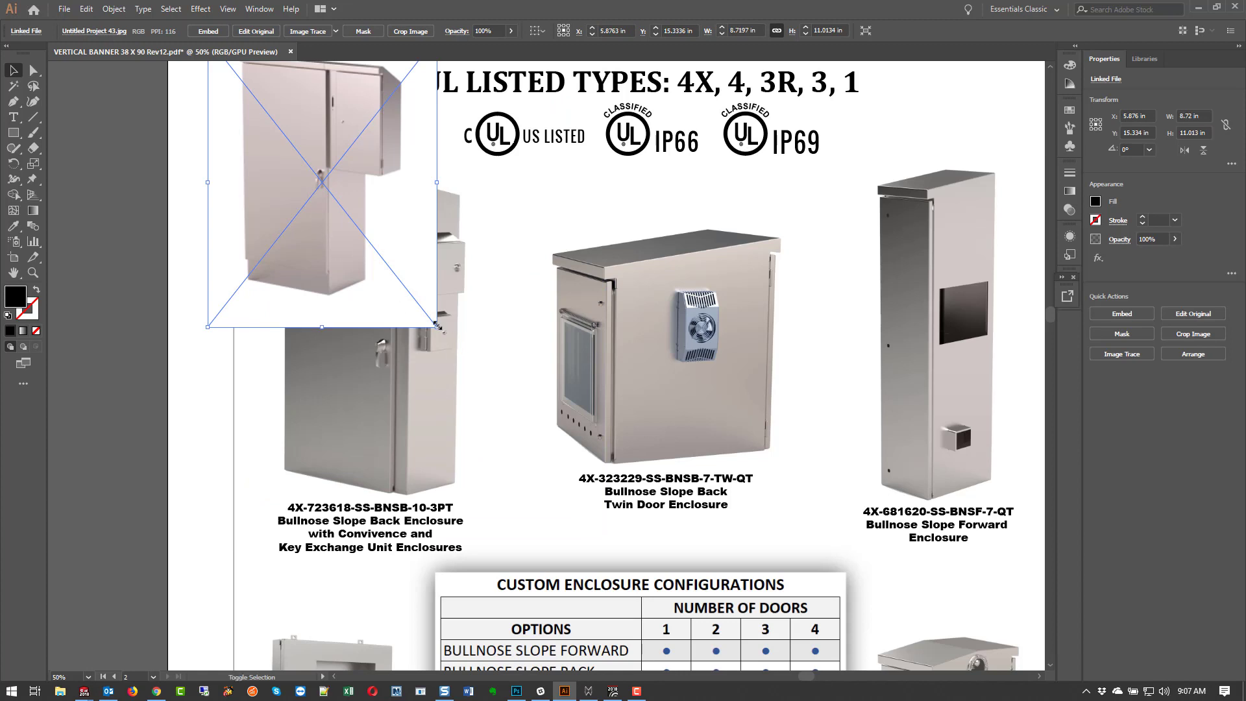
left_click(436, 325, "shift")
left_click(428, 323, "shift")
left_click_drag(436, 327, 504, 414, "shift")
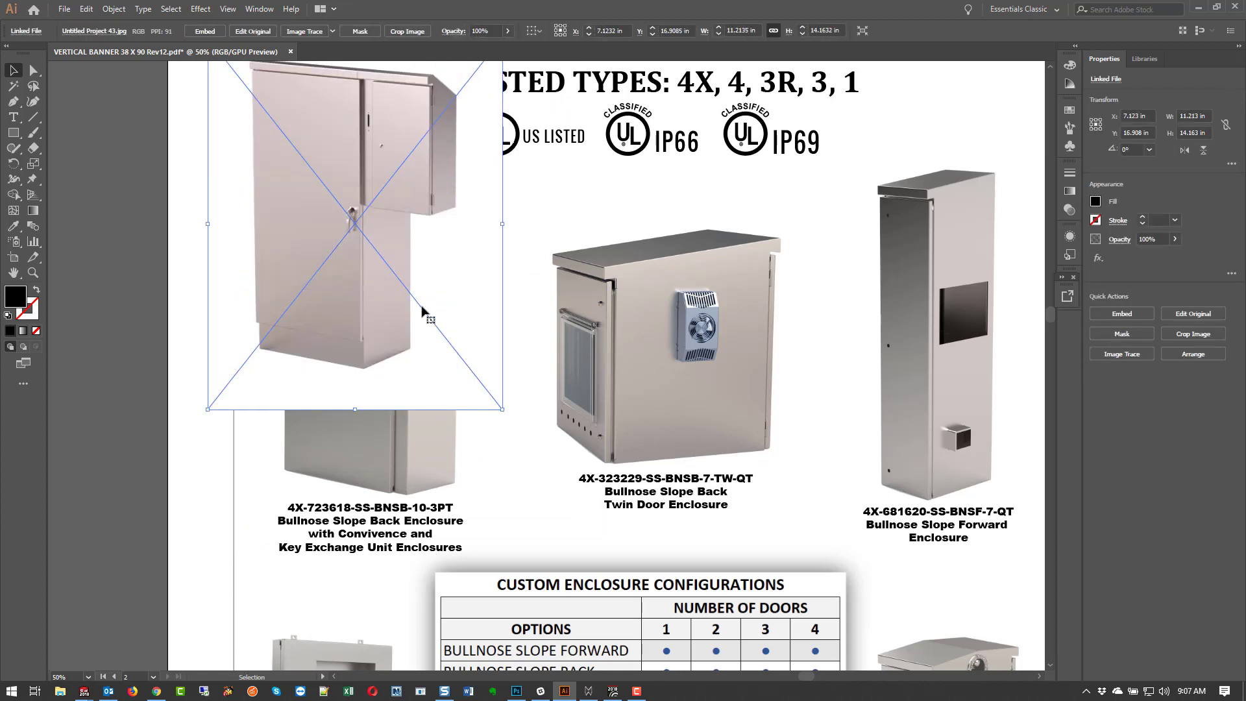
Move the placed cabinet image over the first enclosure, level with its neighbours, and deselect it.
left_click_drag(422, 313, 477, 412)
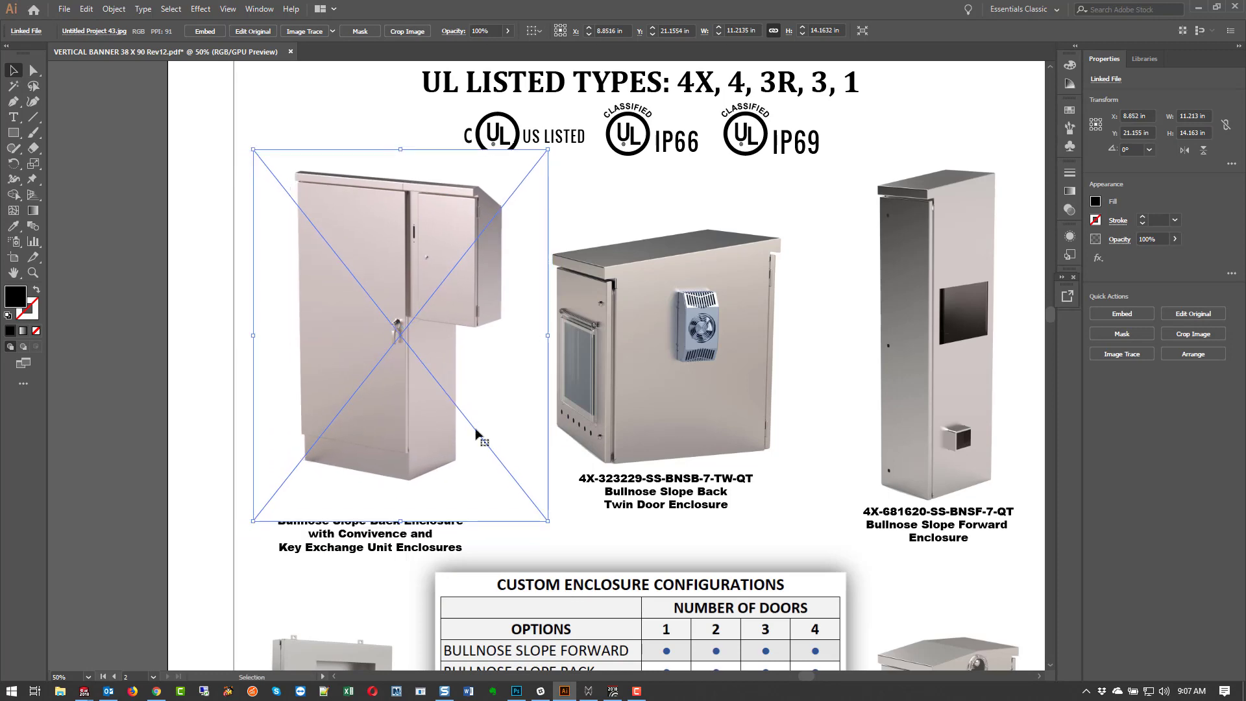
scroll(452, 489, "down", 2)
scroll(452, 491, "up", 2)
left_click(592, 528)
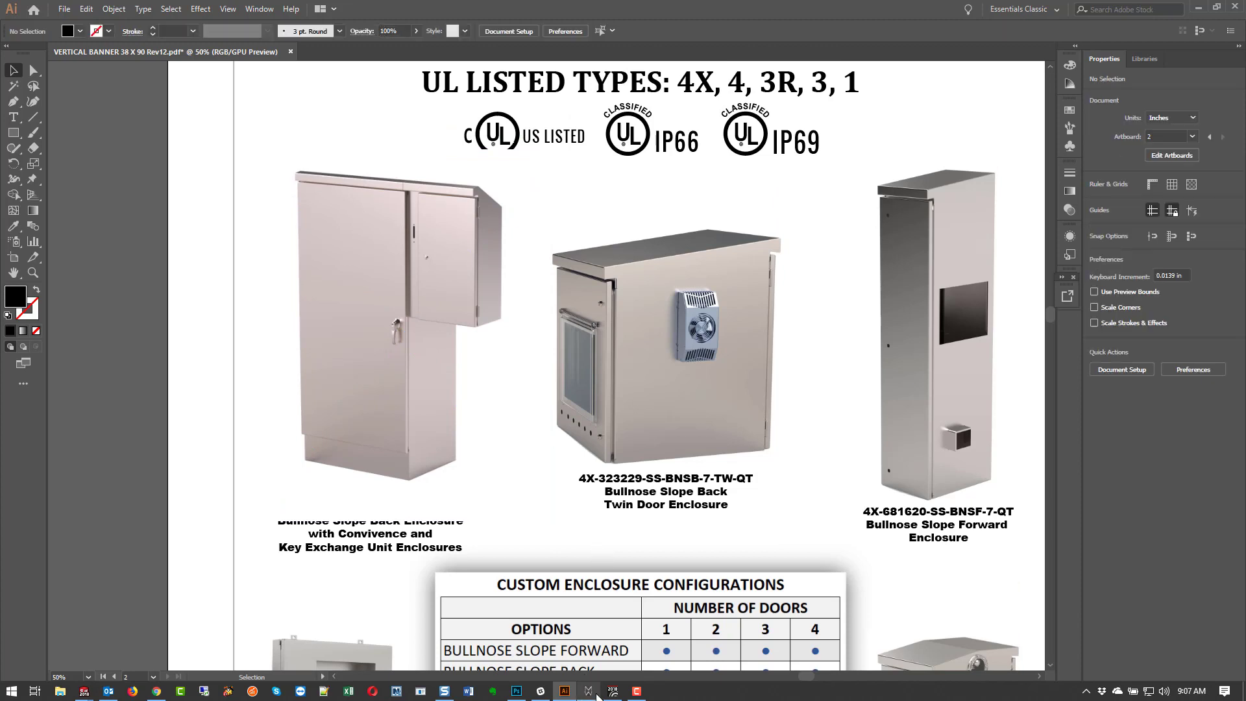
Switch to Photoshop to rework the cabinet image's tone, and return to the Illustrator banner to compare it with the middle enclosure.
left_click(517, 690)
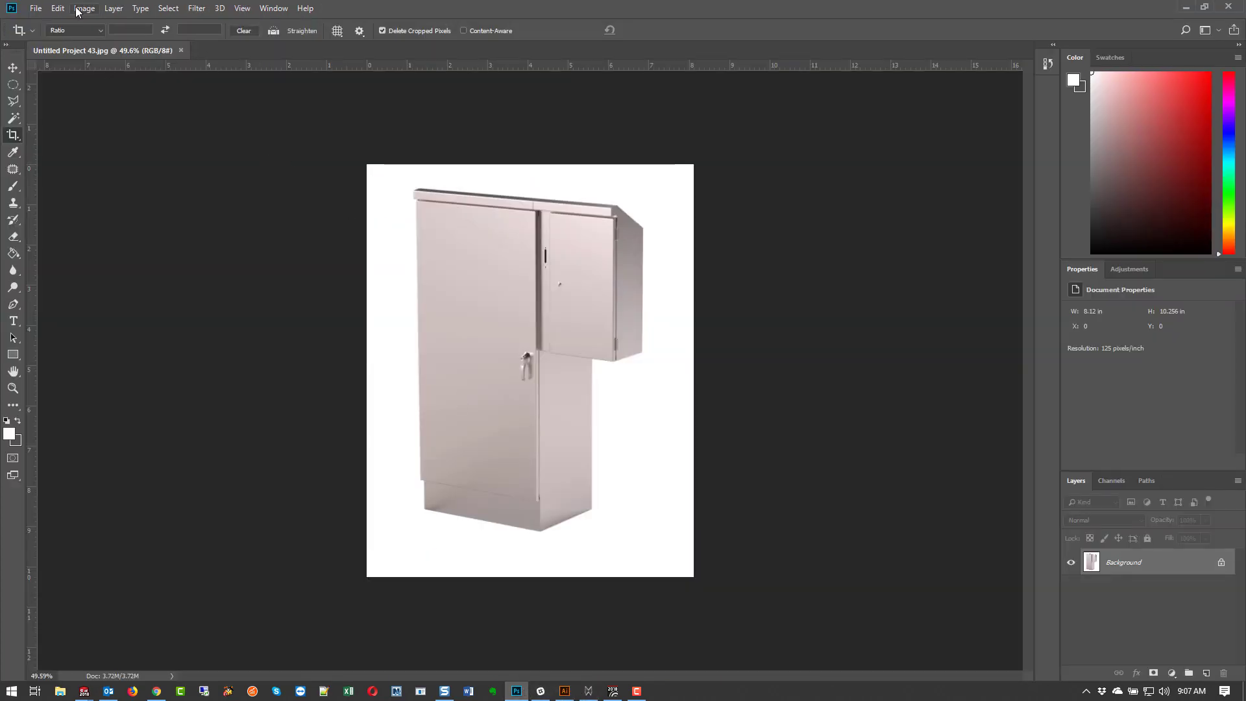
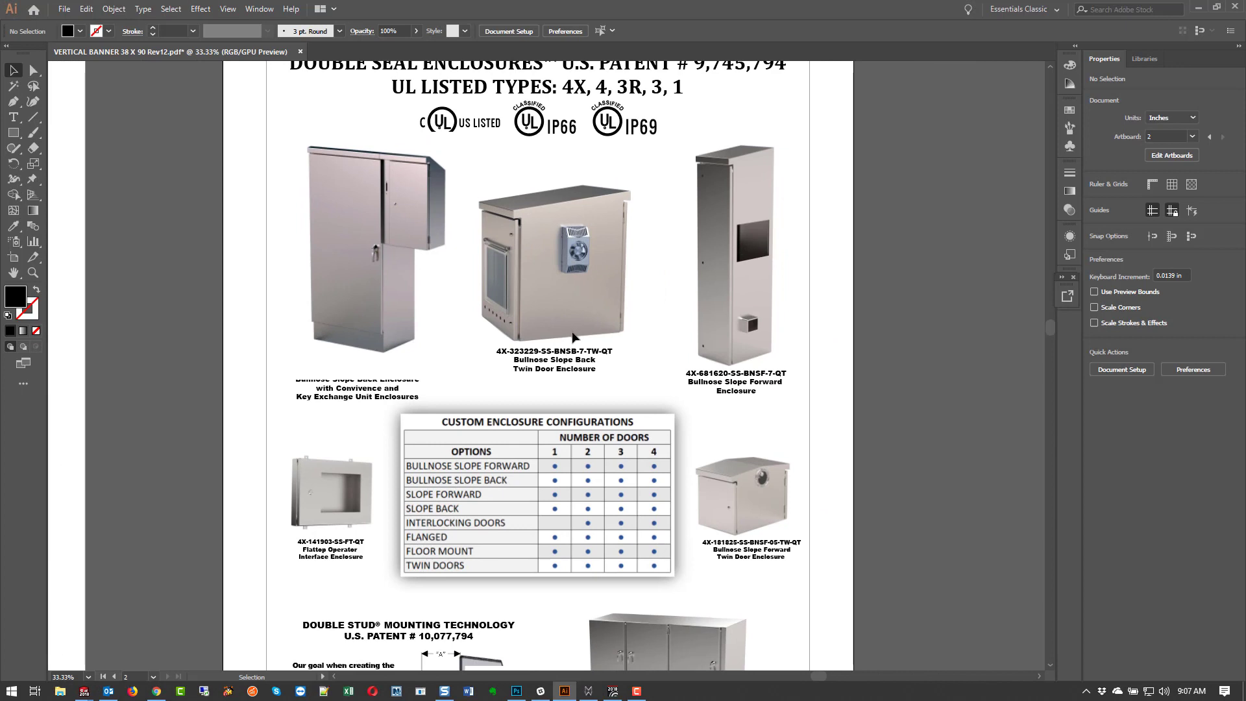
left_click(483, 206)
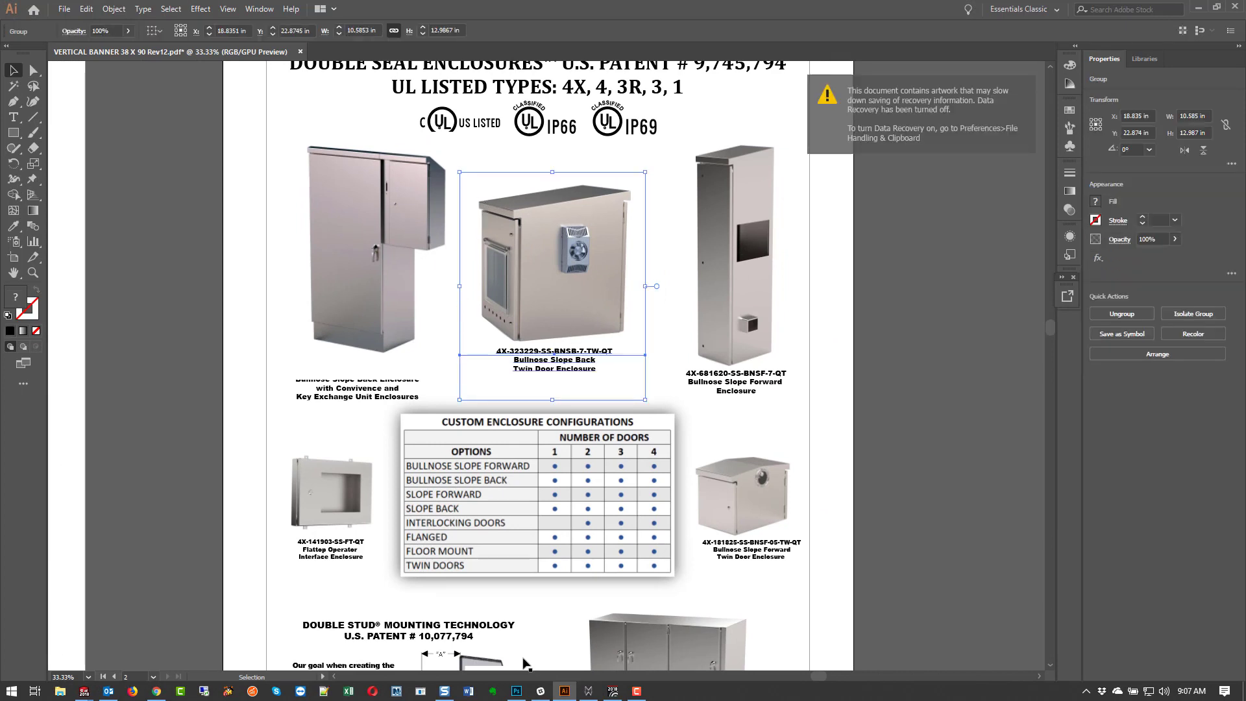
Switch to Photoshop to continue color-correcting the cabinet image.
left_click(517, 690)
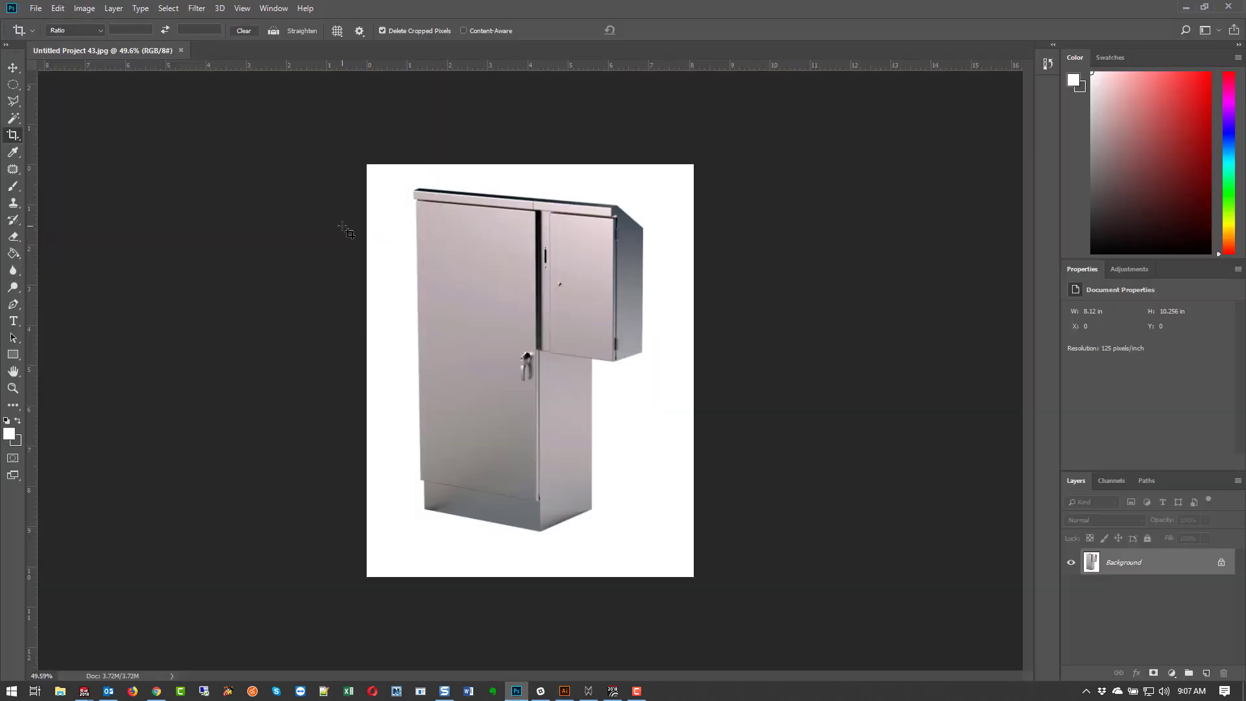
left_click(35, 9)
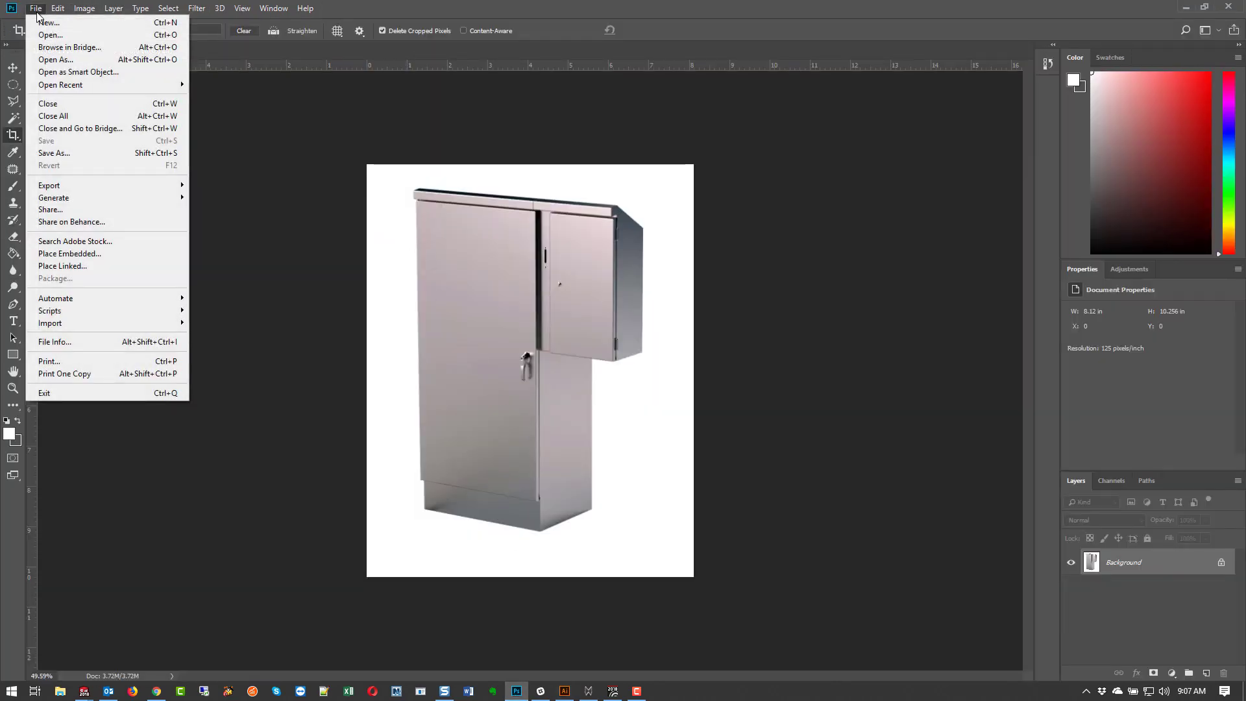
mouse_move(115, 8)
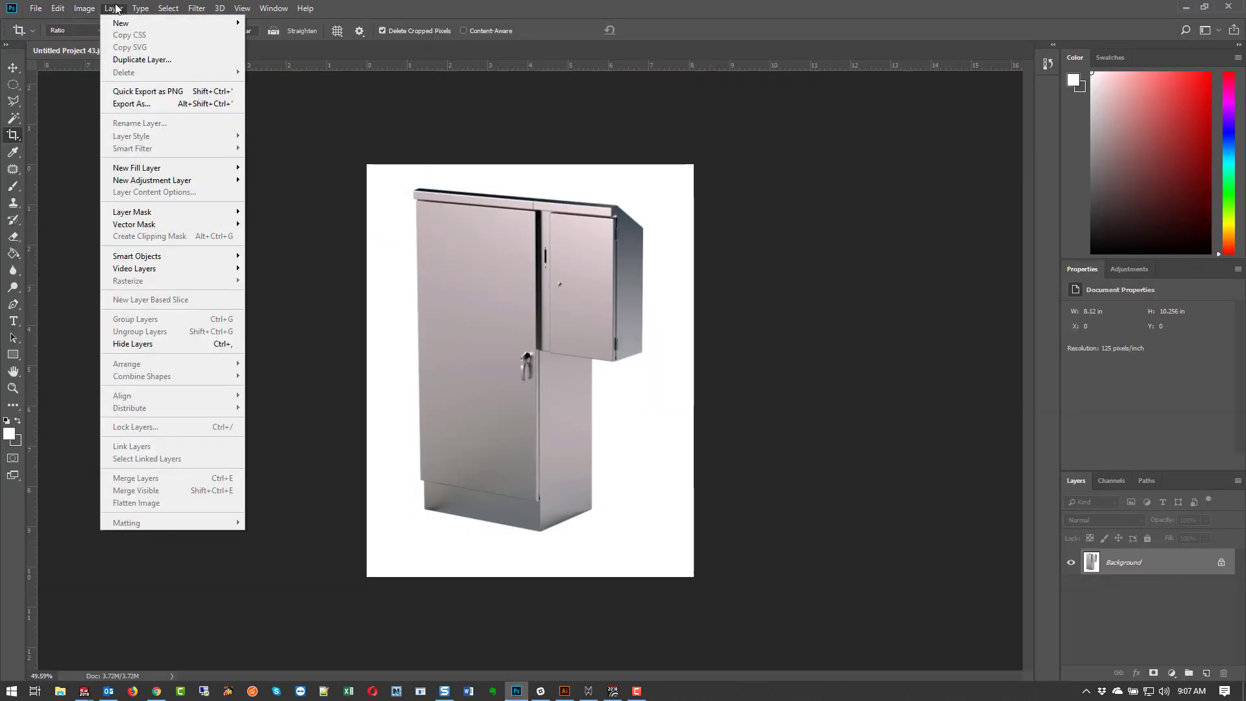
left_click(325, 180)
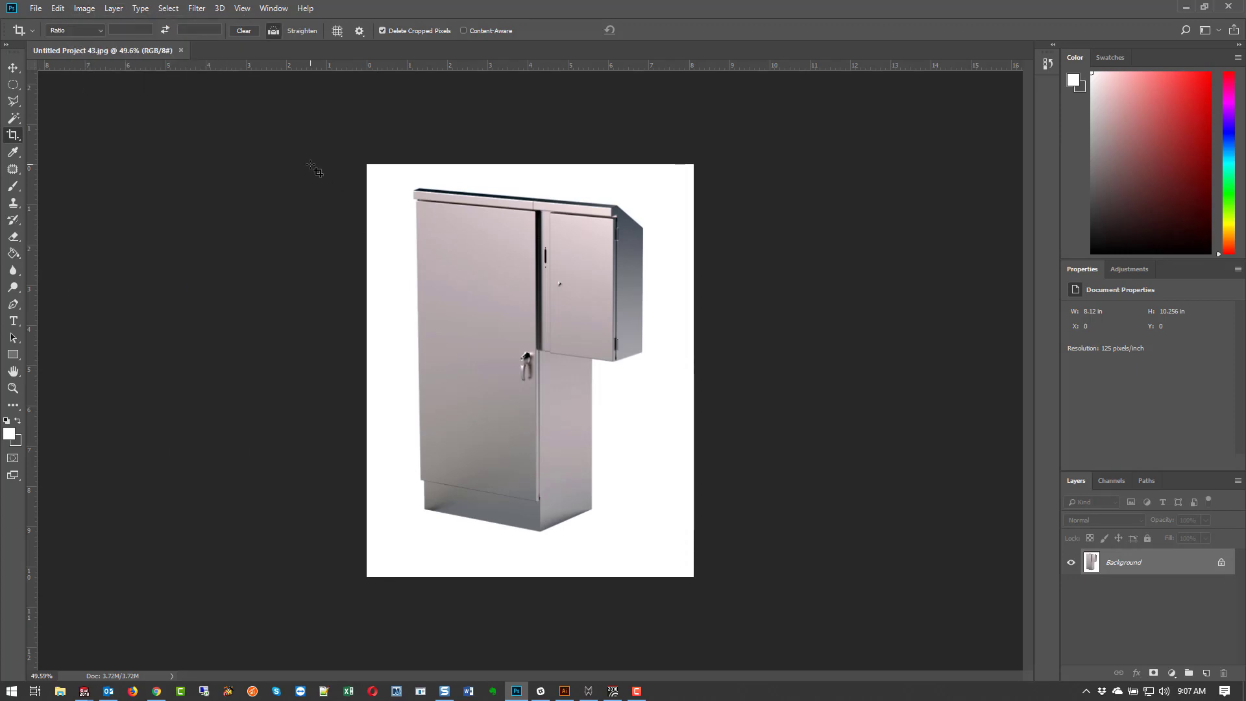
Try to adjust the red source share of the red output channel with the Channel Mixer on the cabinet image.
left_click(84, 8)
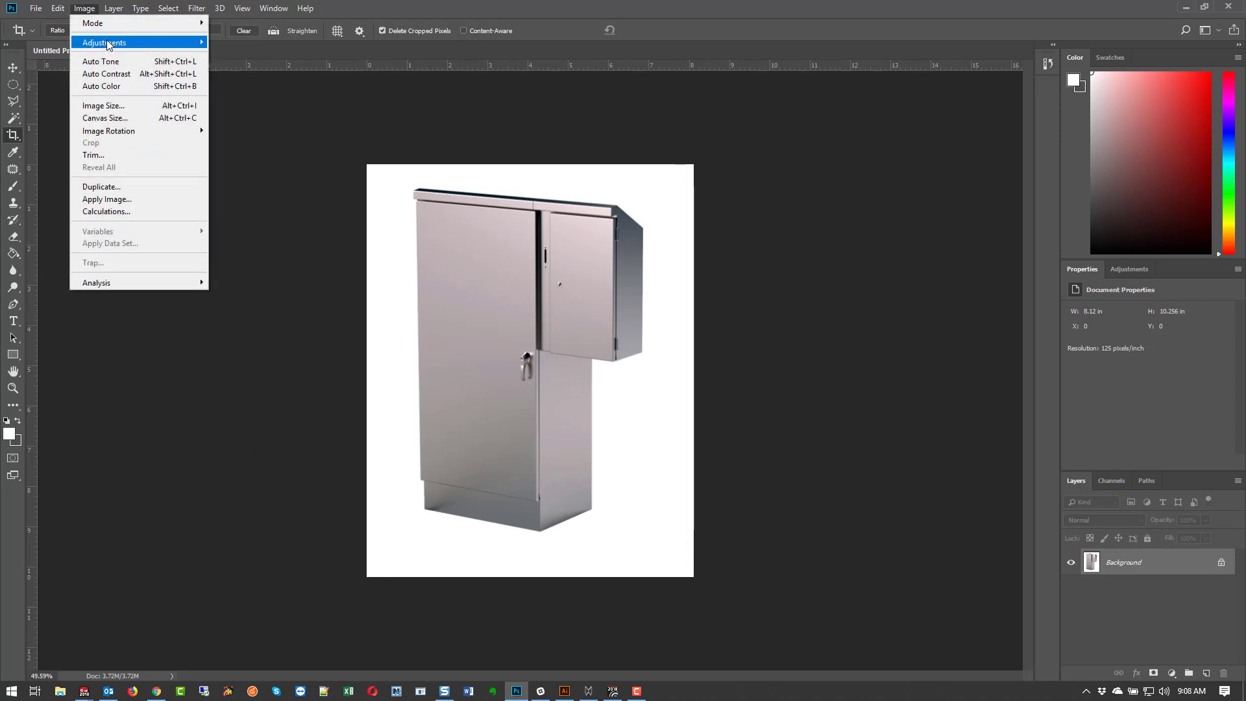
mouse_move(107, 42)
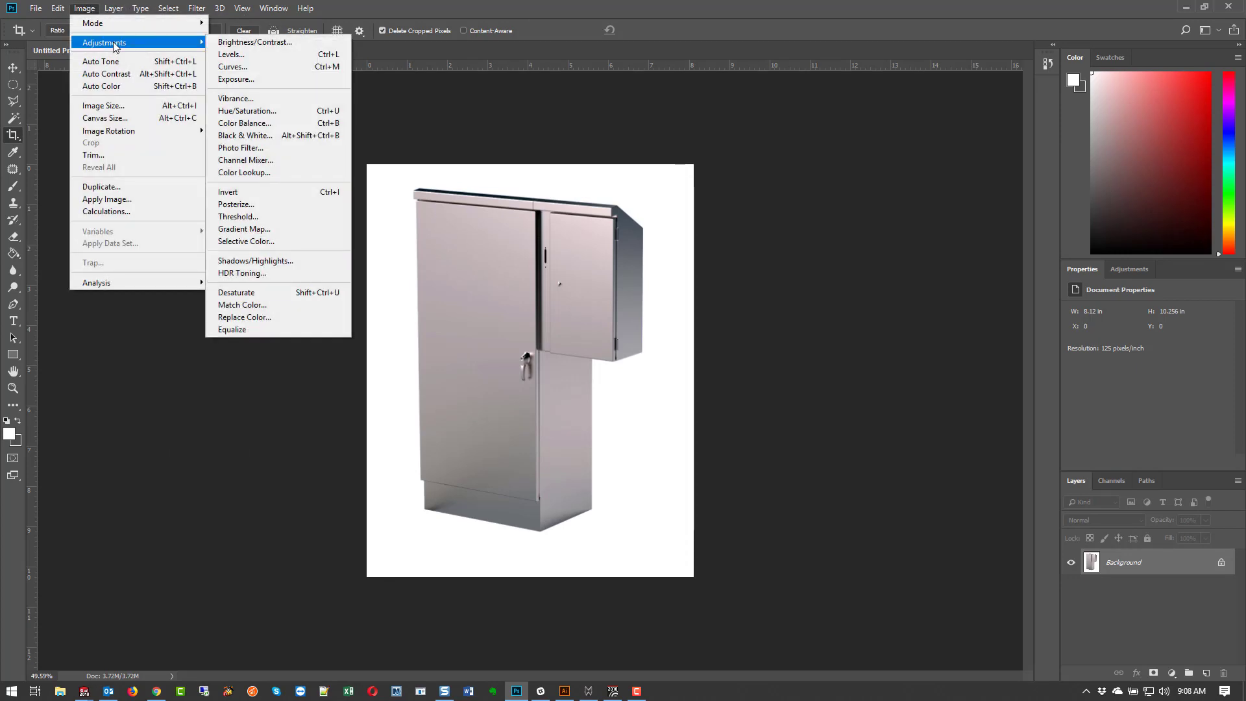
left_click(334, 159)
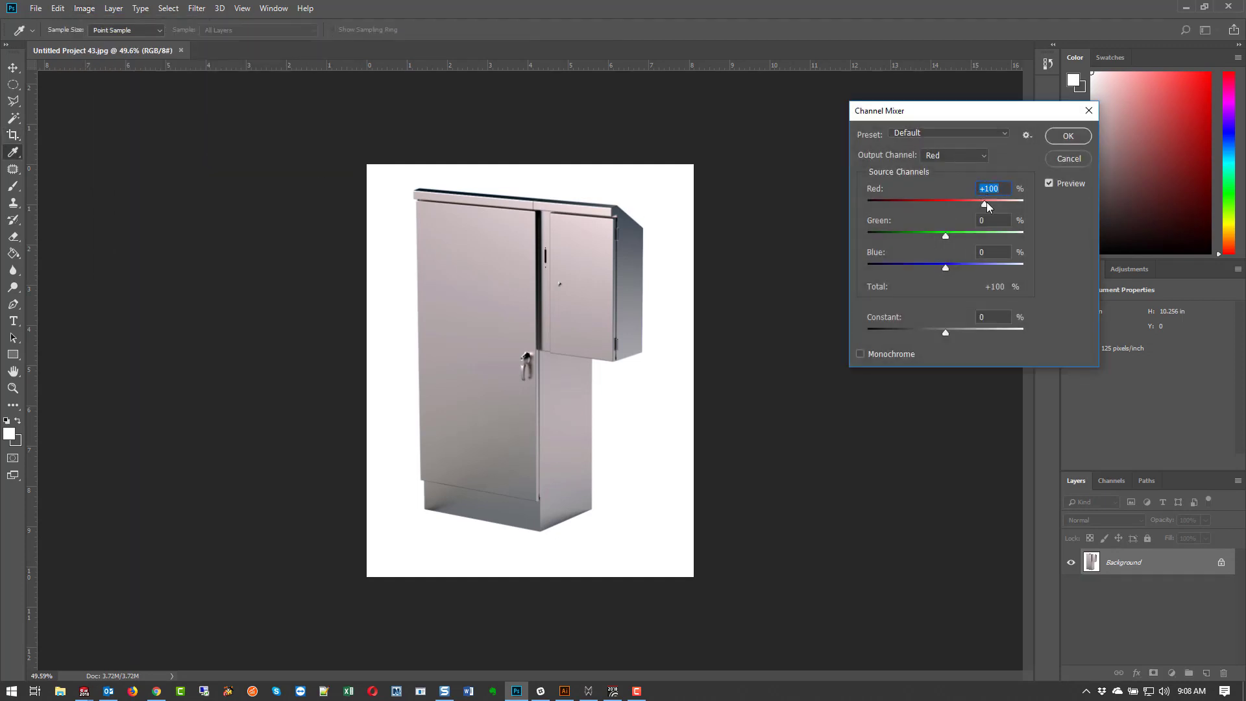
left_click(1002, 190)
key("BackSpace")
key("BackSpace")
key("BackSpace")
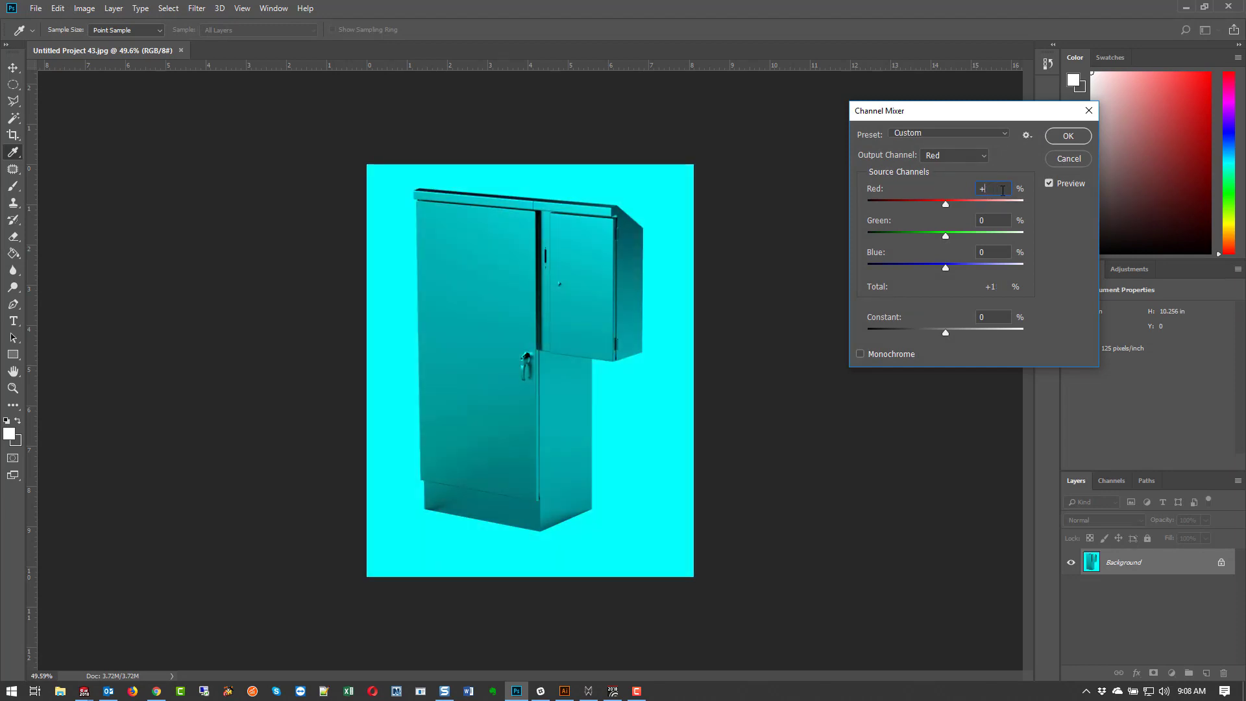
type("100")
key("Return")
key("c")
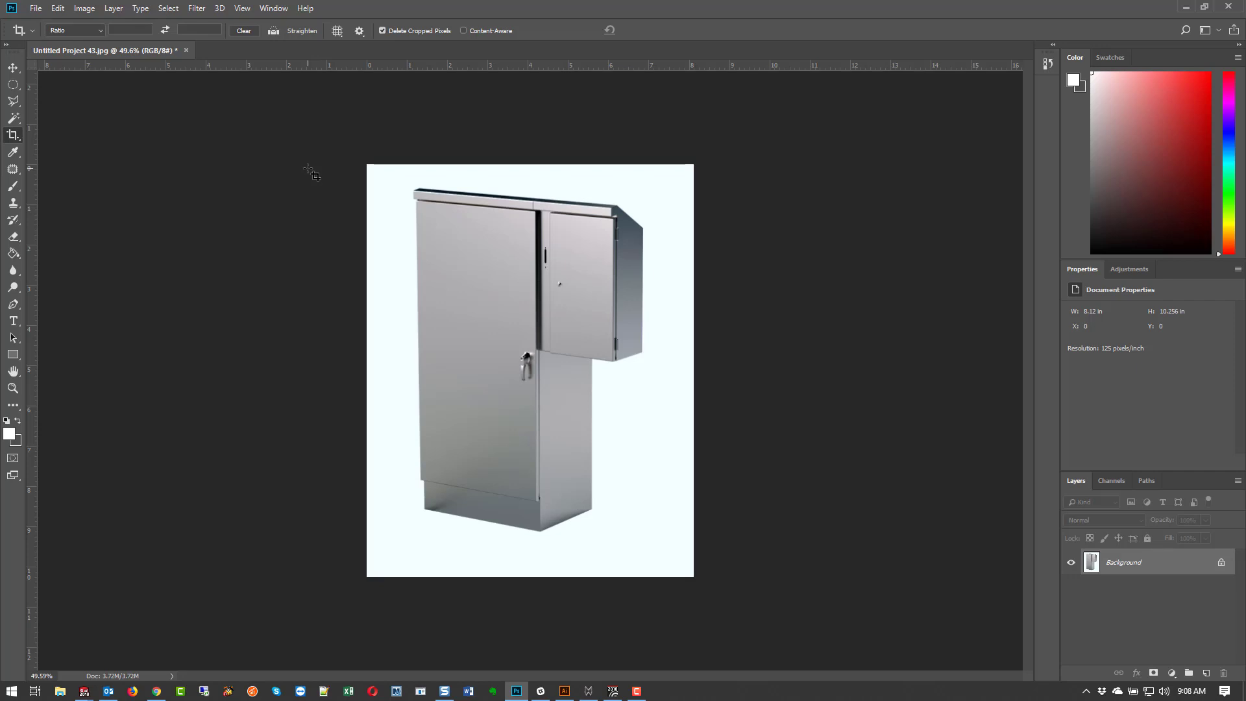
Try blue shares of +104% and +84% for the blue output channel in the Channel Mixer, and cancel the adjustment.
left_click(84, 8)
mouse_move(104, 43)
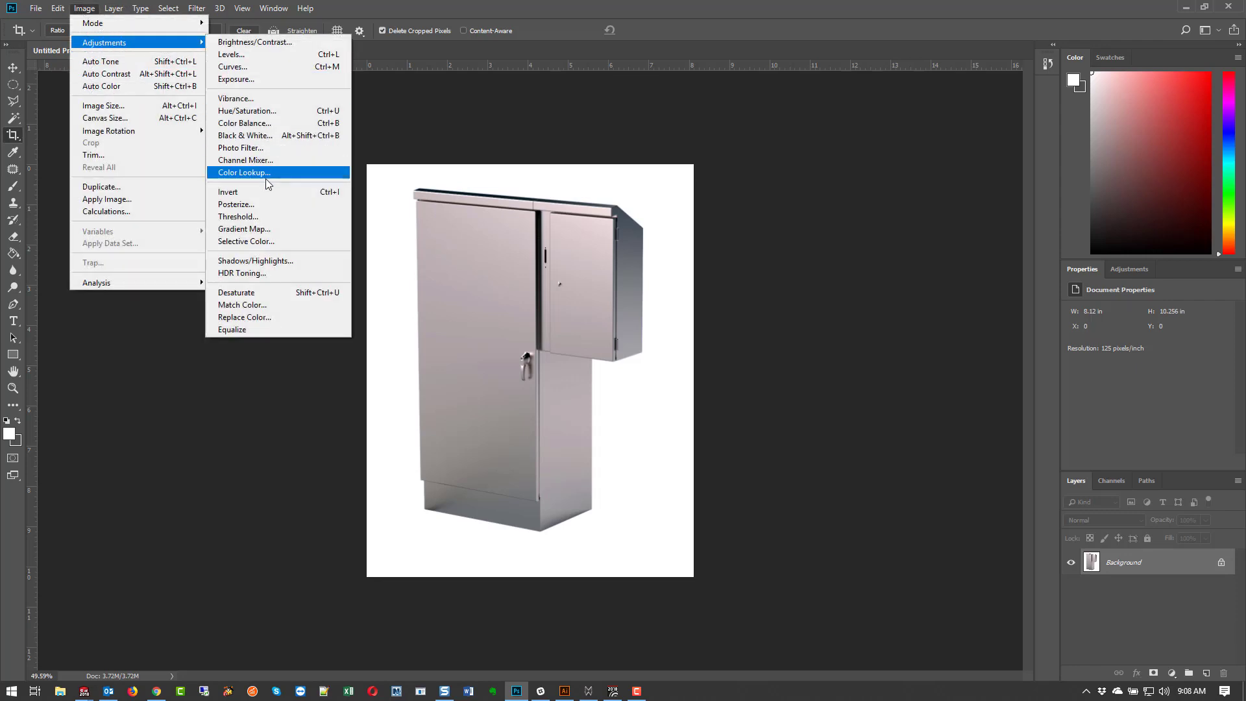
left_click(305, 160)
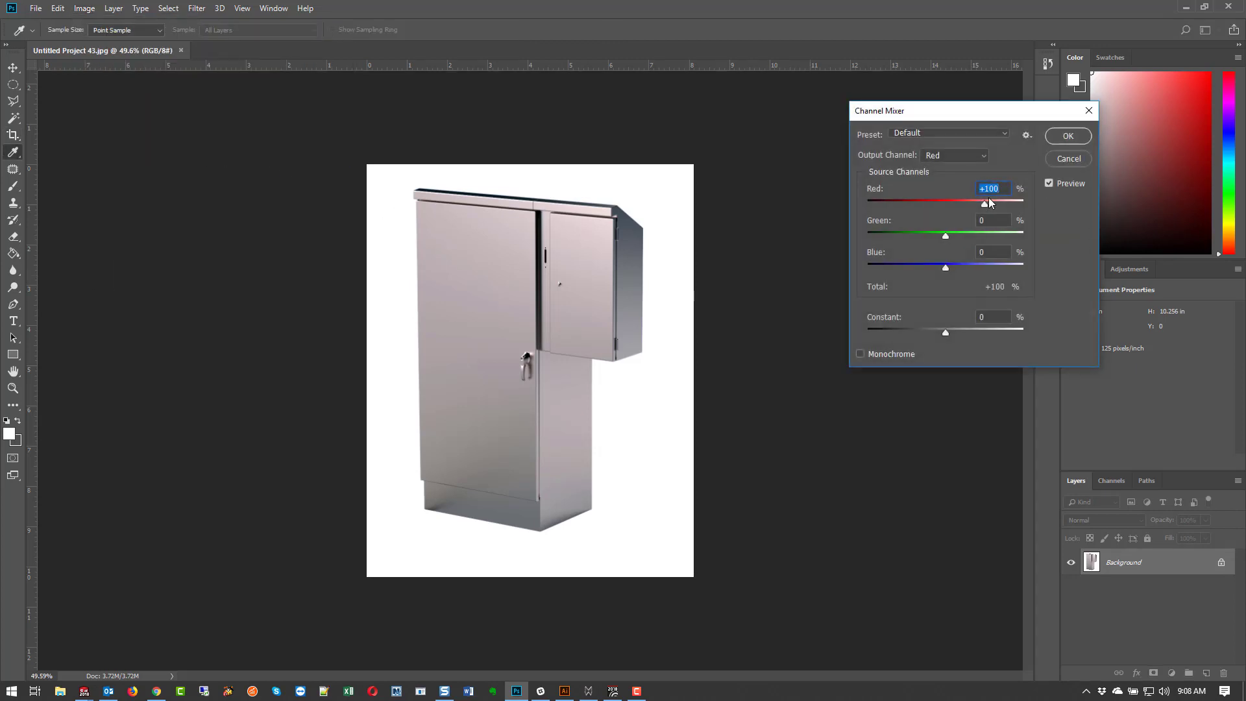
left_click(981, 158)
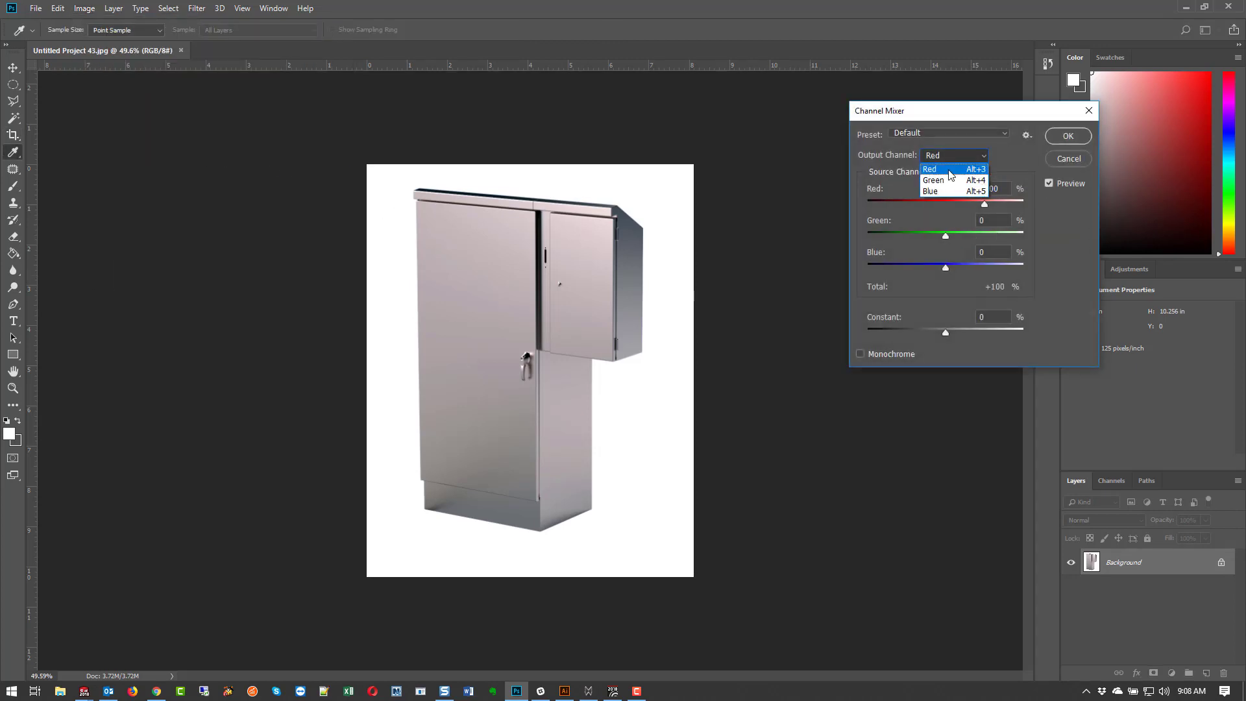
left_click(966, 155)
left_click(945, 192)
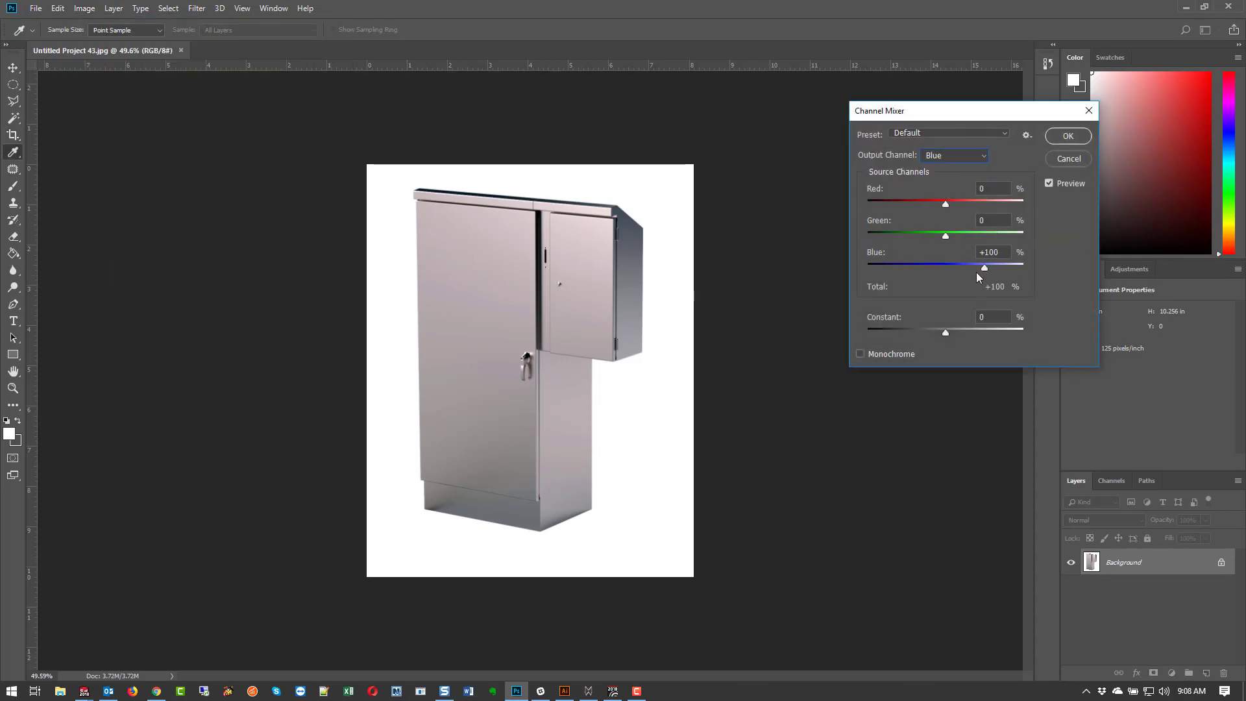
left_click(987, 268)
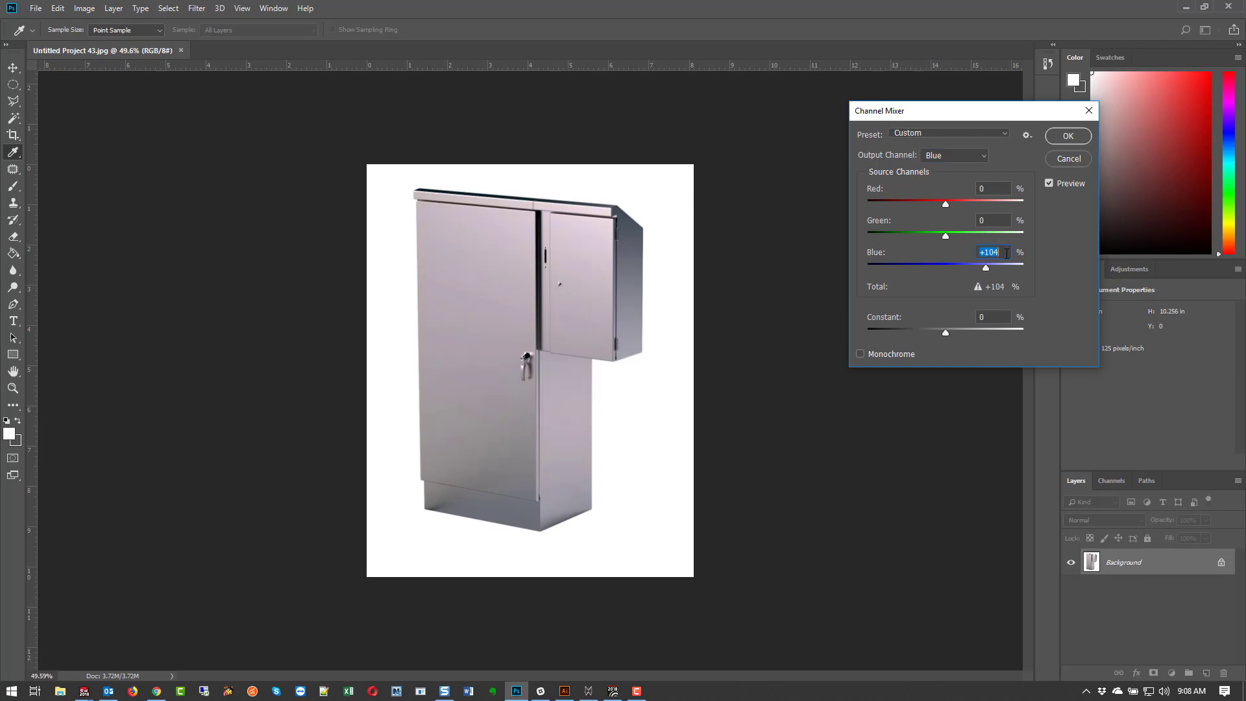
left_click_drag(985, 273, 979, 272)
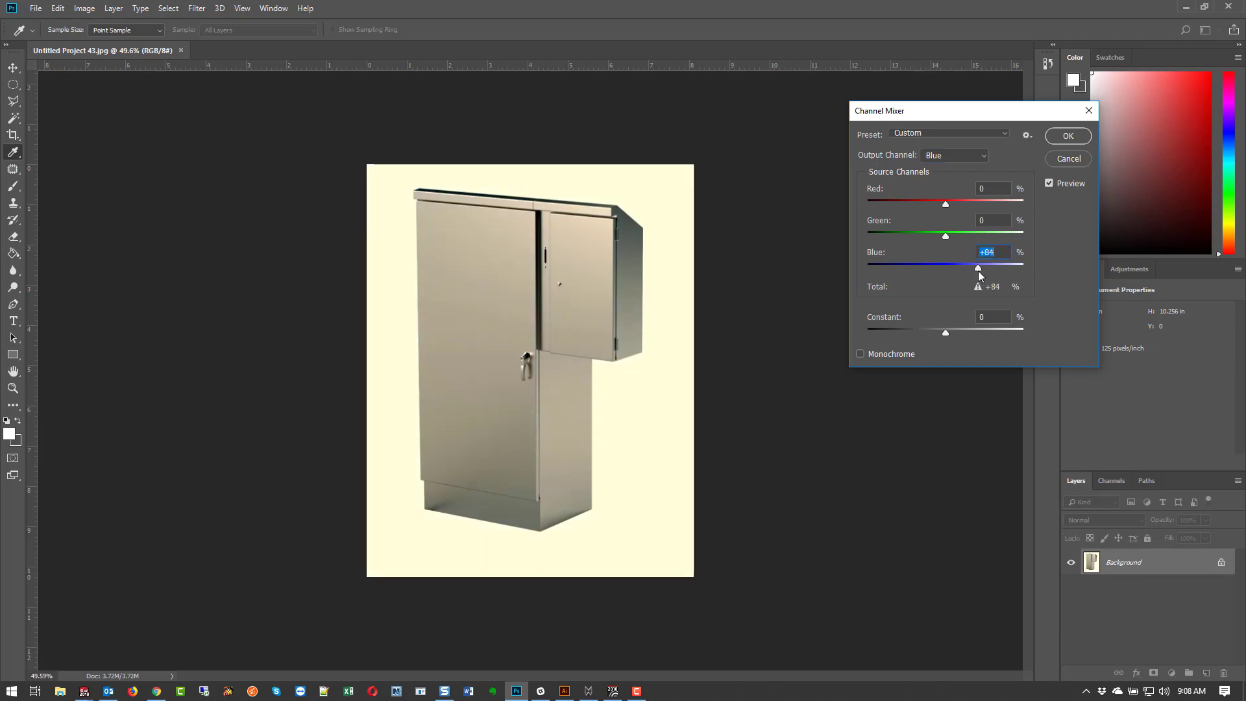
left_click(1067, 159)
key("c")
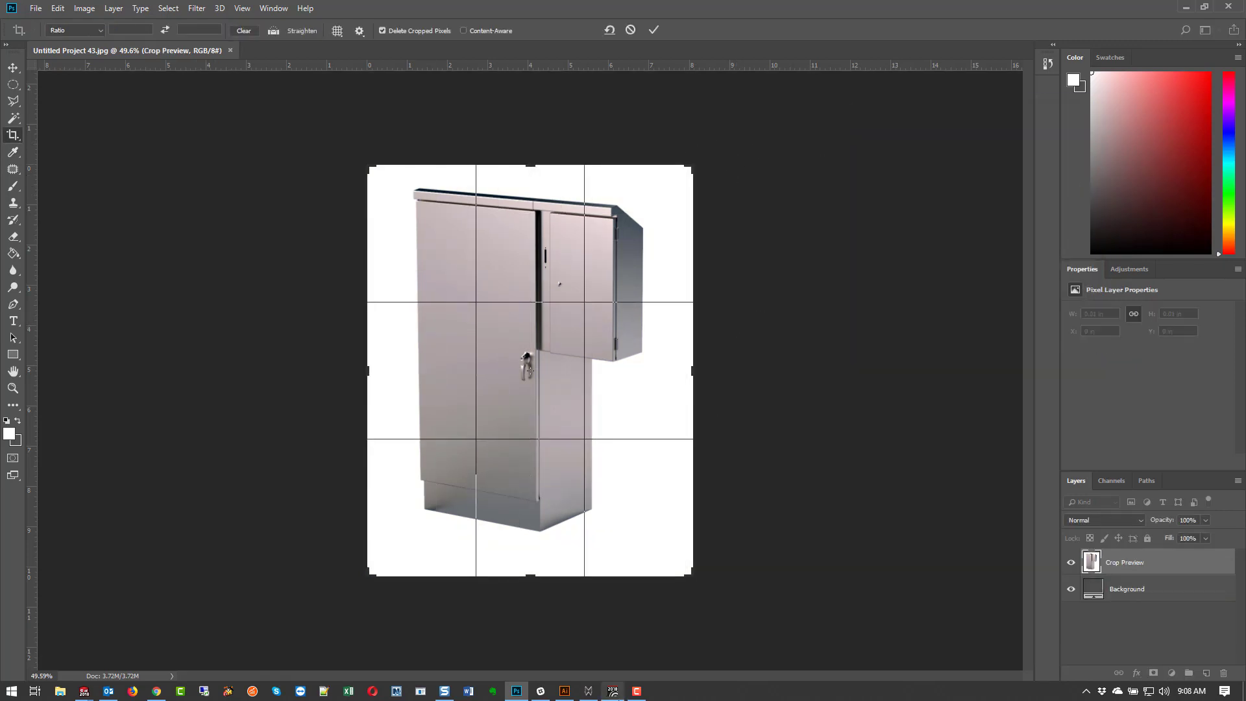
left_click(613, 691)
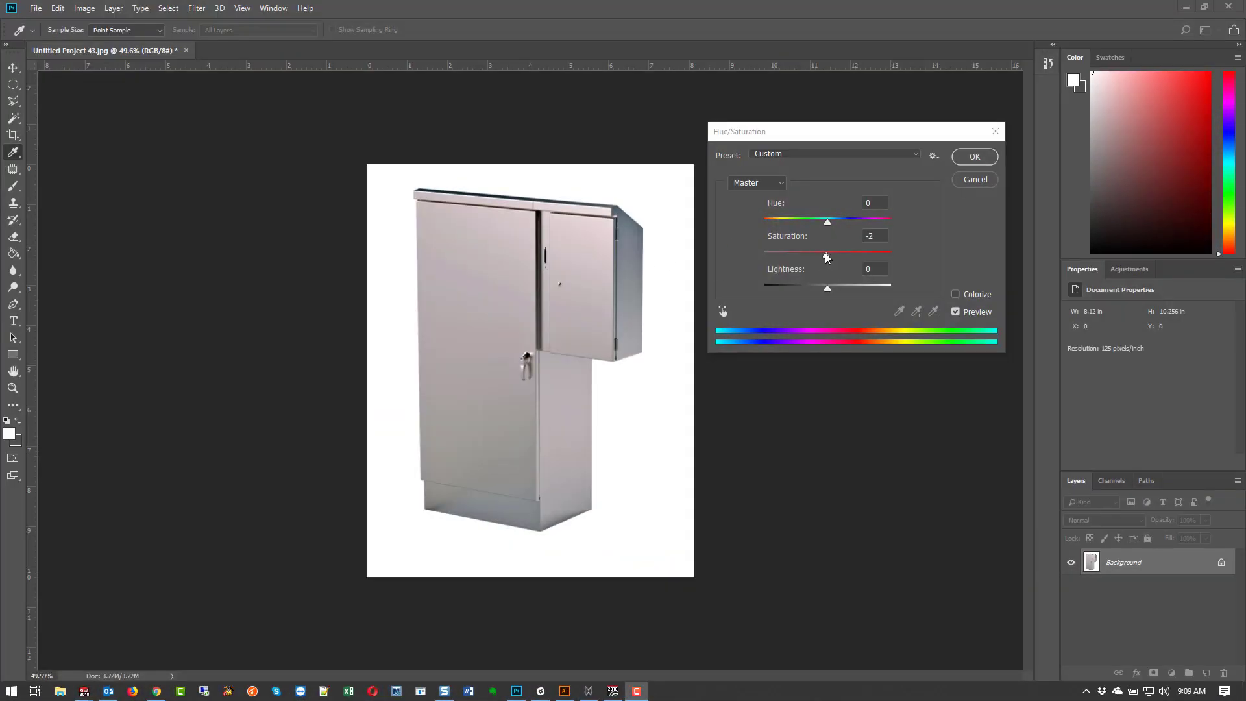
Lower the overall saturation of the cabinet image with Hue/Saturation and apply the adjustment.
left_click(825, 257)
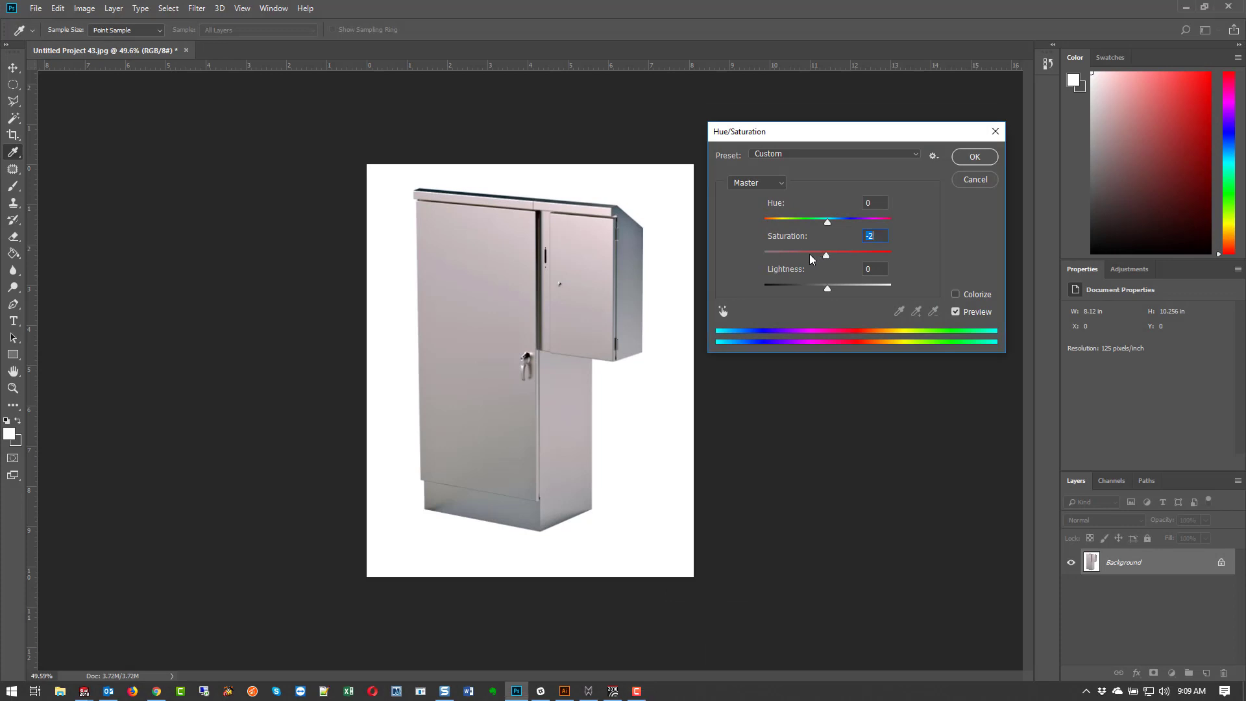
left_click_drag(826, 258, 797, 258)
left_click(974, 157)
key("c")
left_click(94, 13)
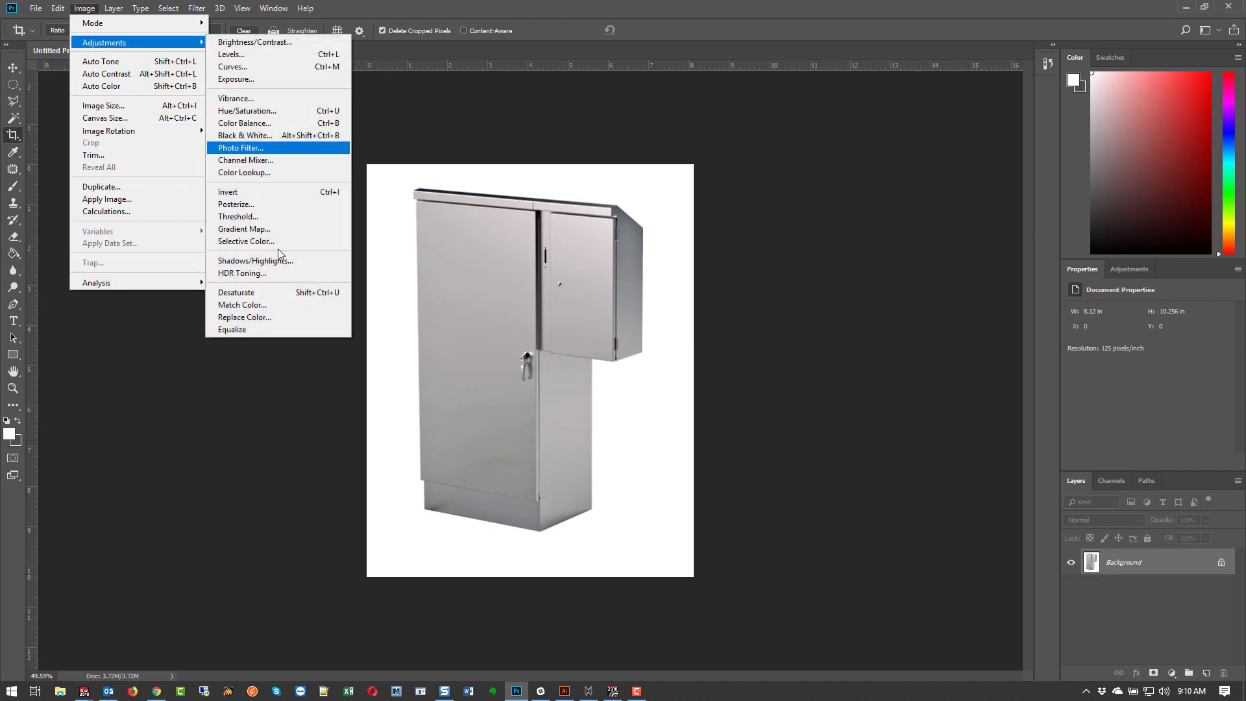
left_click(278, 261)
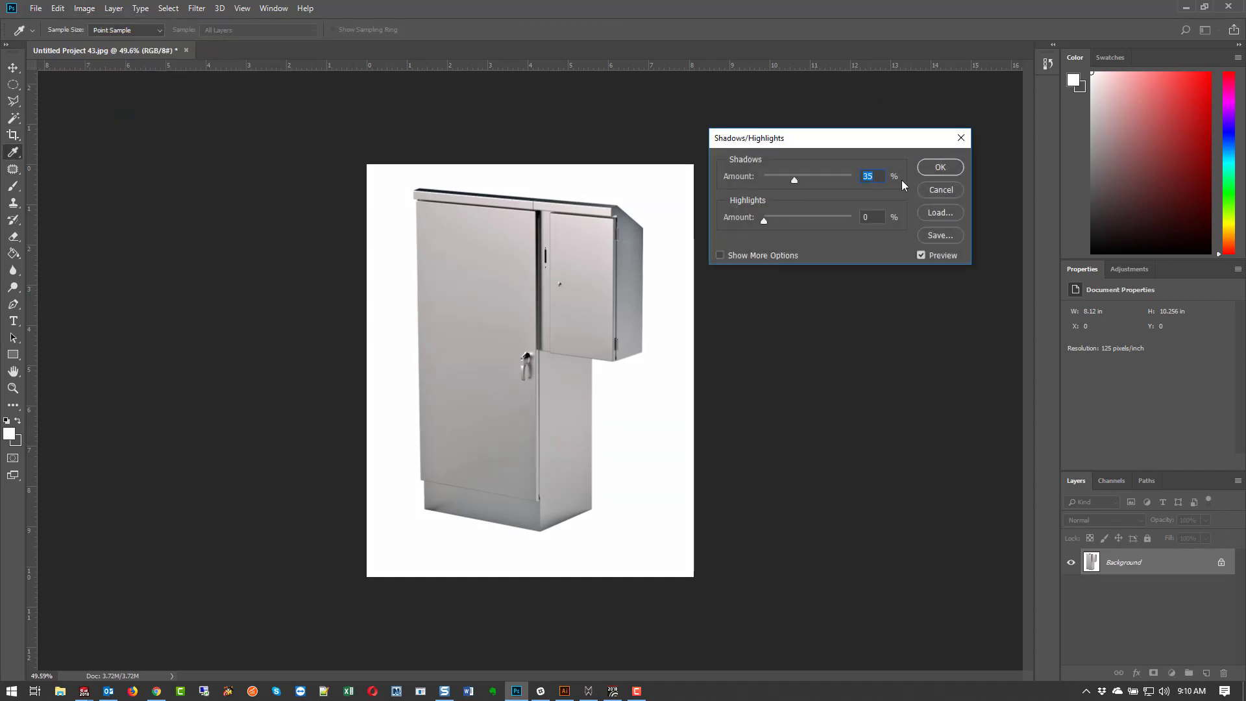
left_click(949, 188)
Save the corrected cabinet image, switch to the Illustrator banner and update the modified link.
left_click(36, 8)
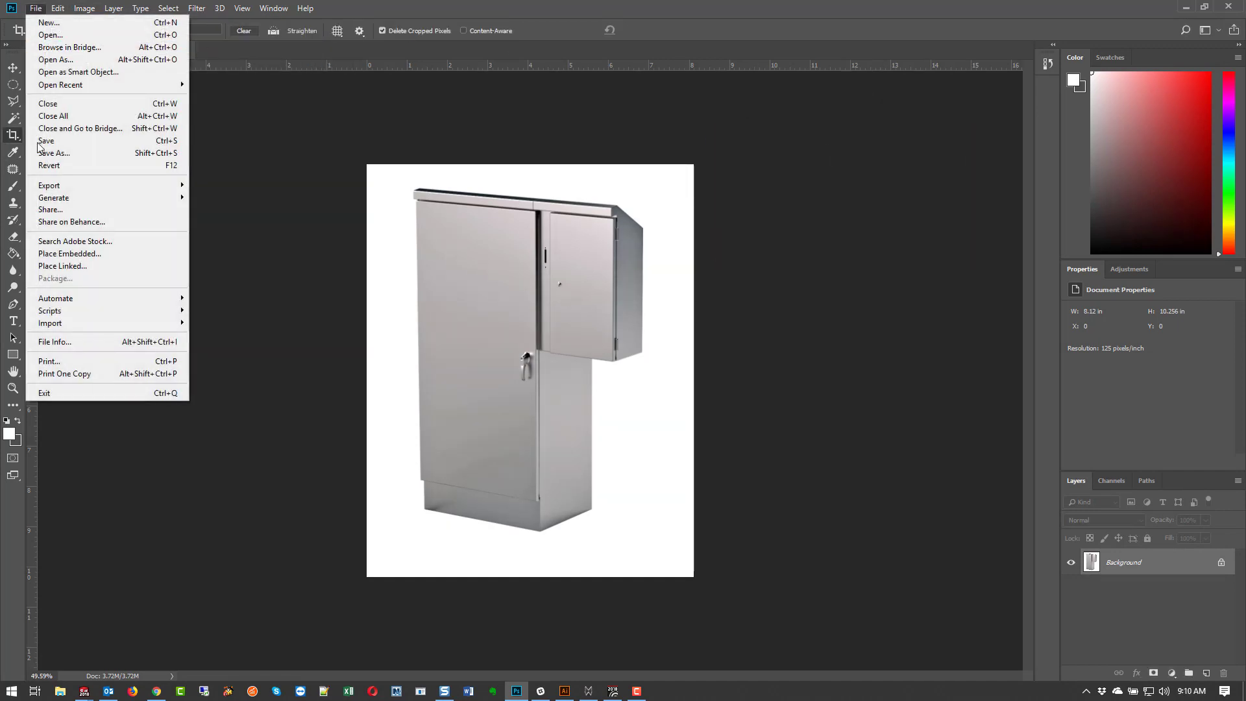
left_click(59, 140)
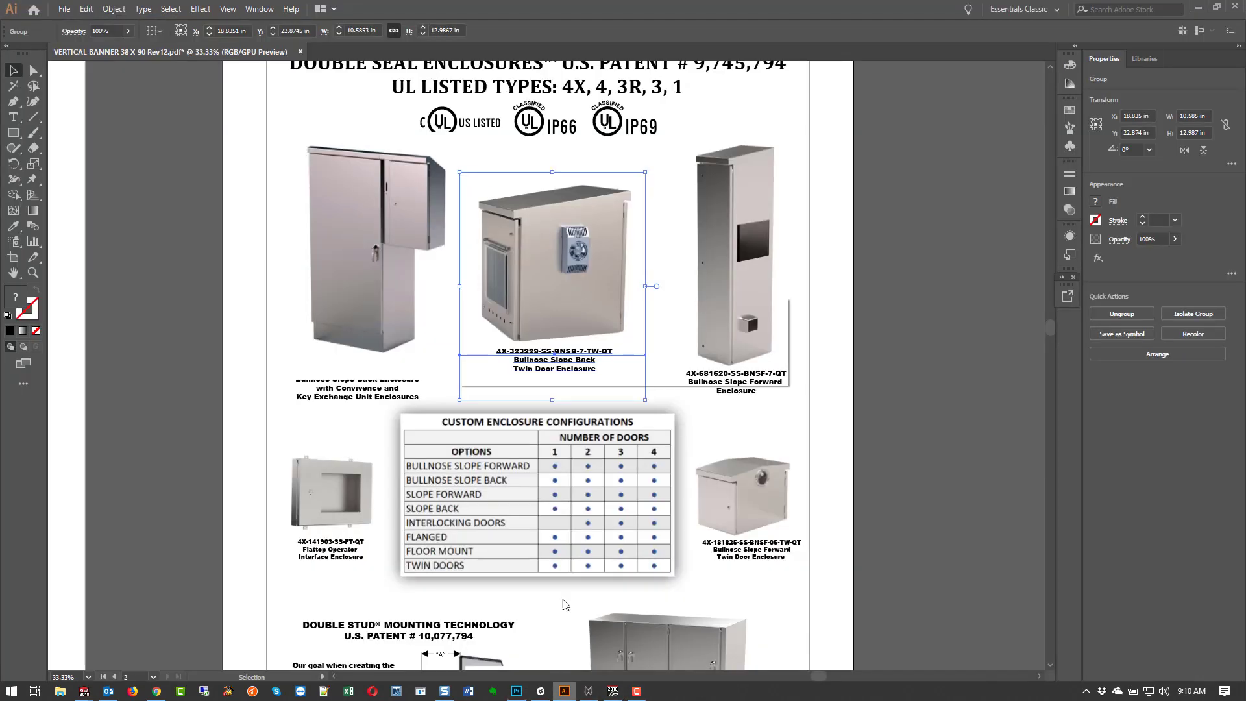
left_click(565, 690)
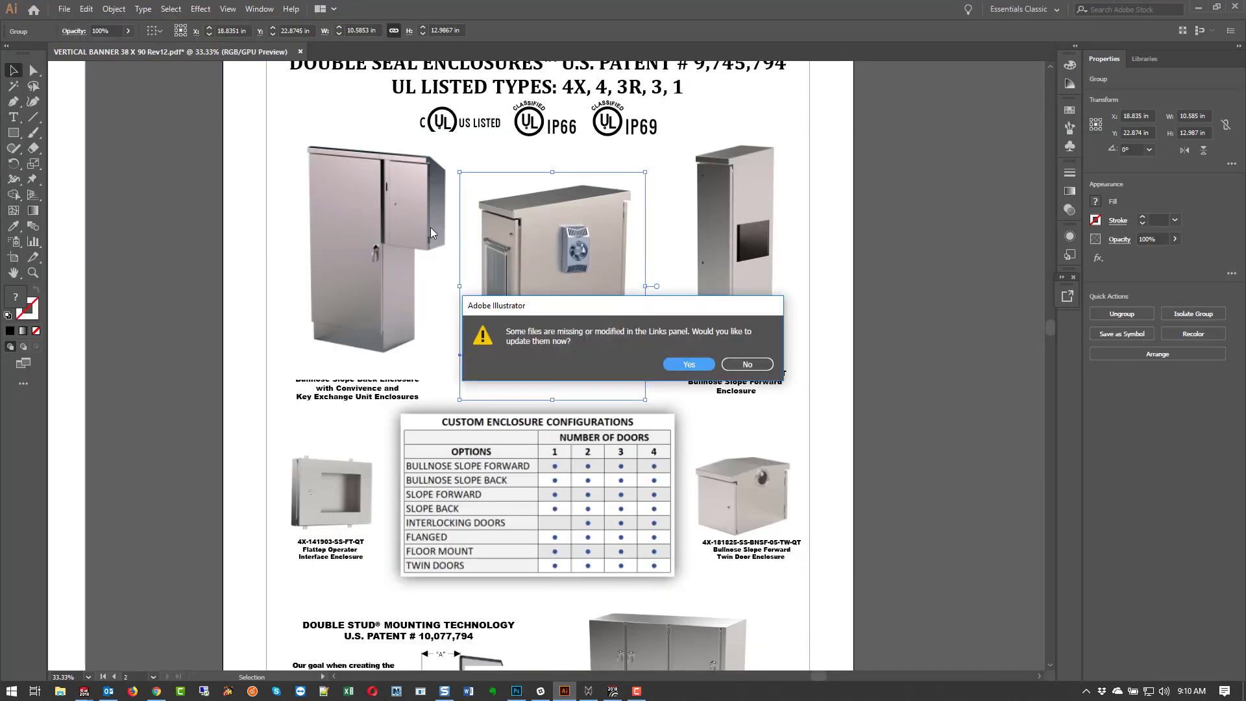
left_click(689, 364)
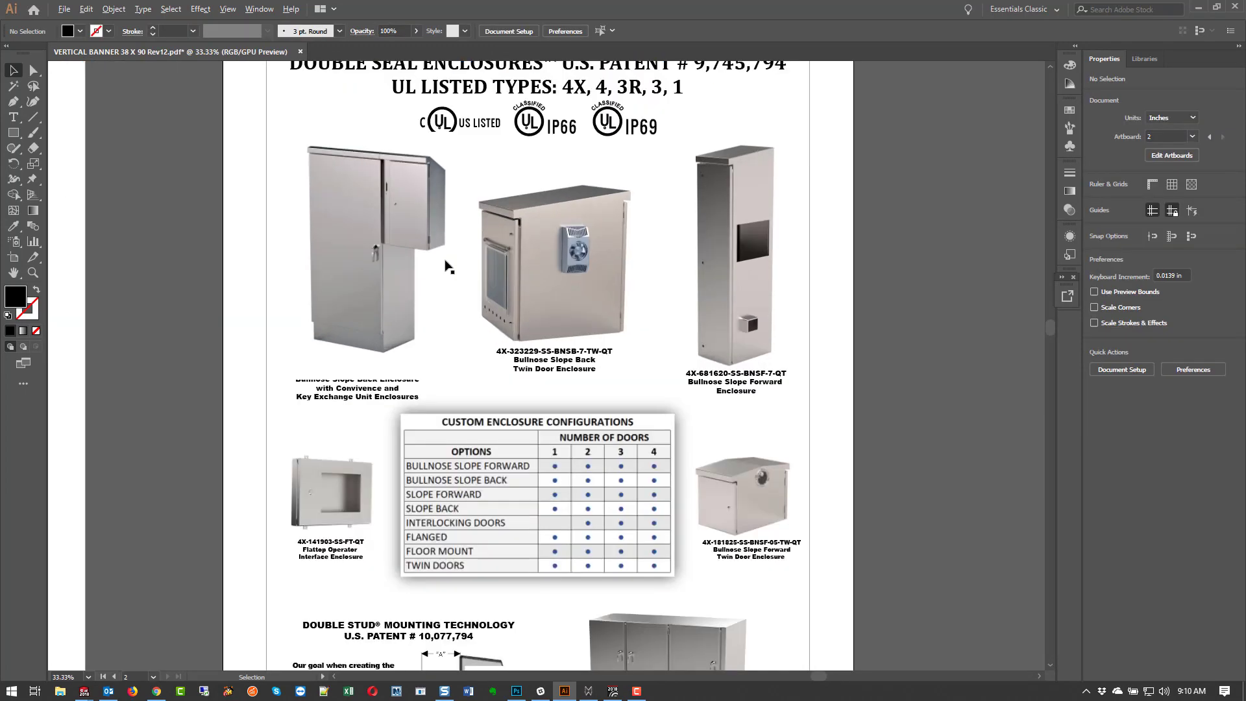
Crop the linked cabinet image closely around the enclosure, to about 8.6 in wide by 12.9 in high.
left_click(400, 242)
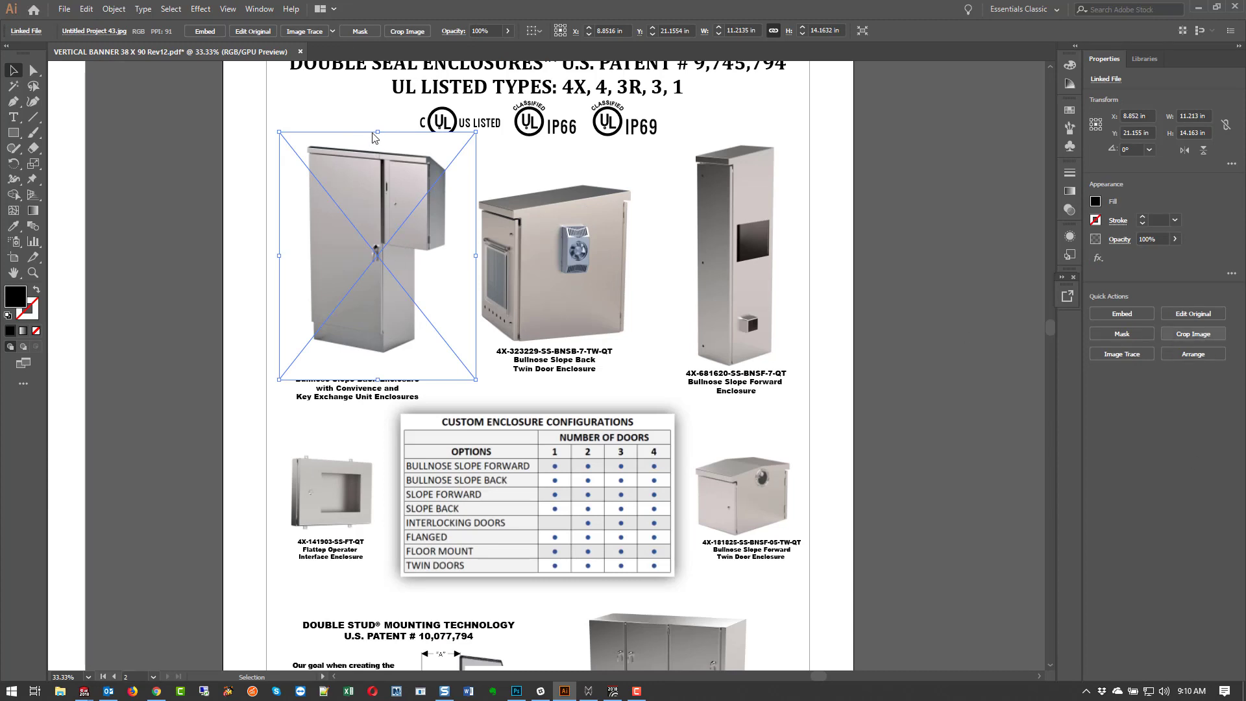
left_click(689, 362)
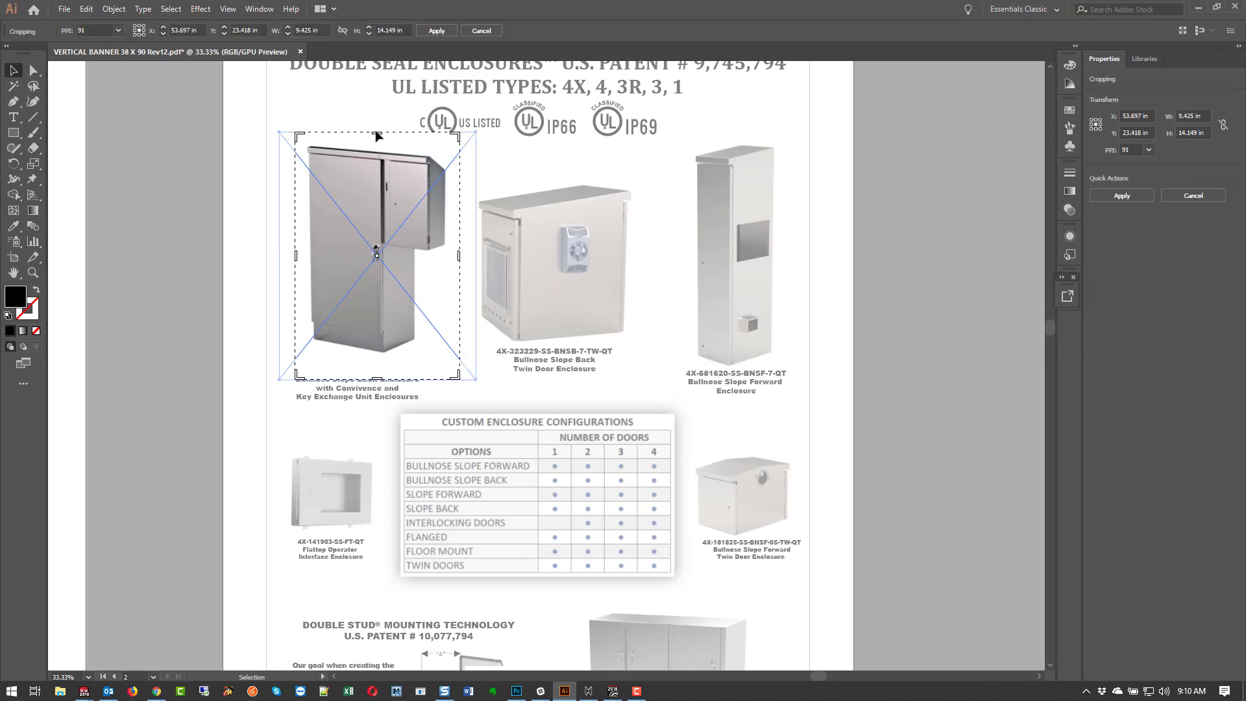
left_click_drag(377, 134, 377, 142)
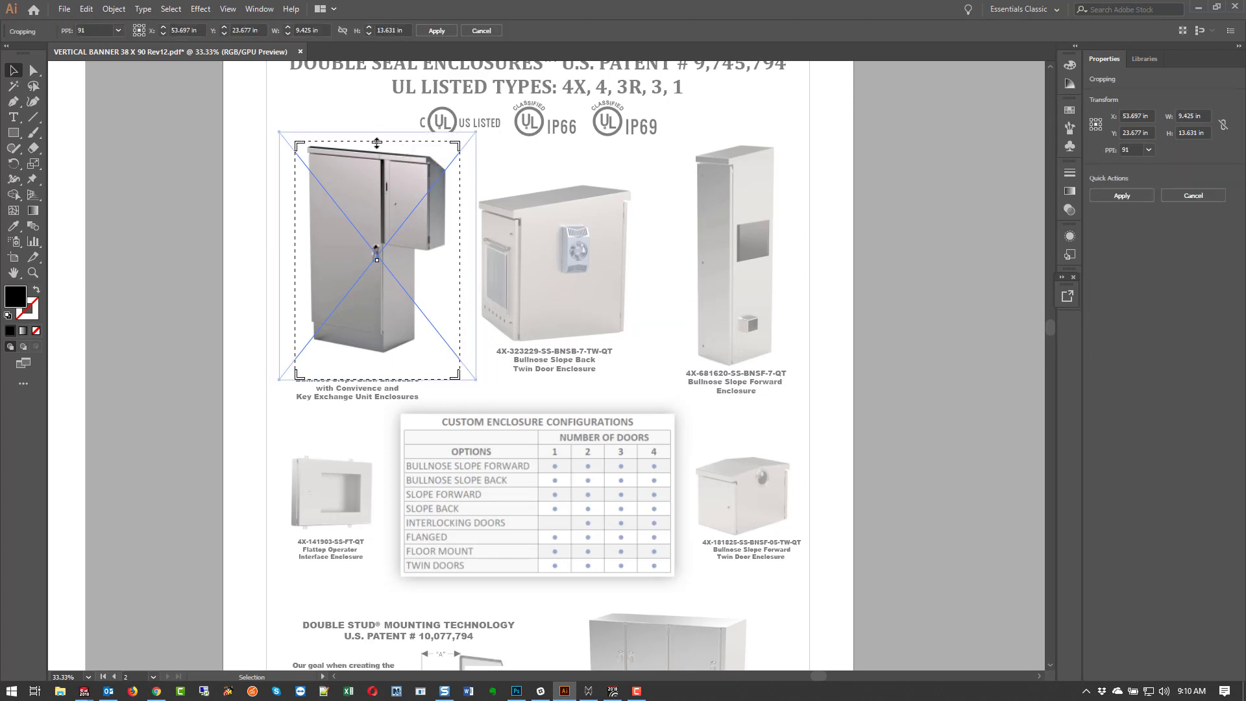
left_click_drag(377, 378, 376, 364)
left_click_drag(460, 254, 449, 254)
left_click_drag(297, 254, 302, 254)
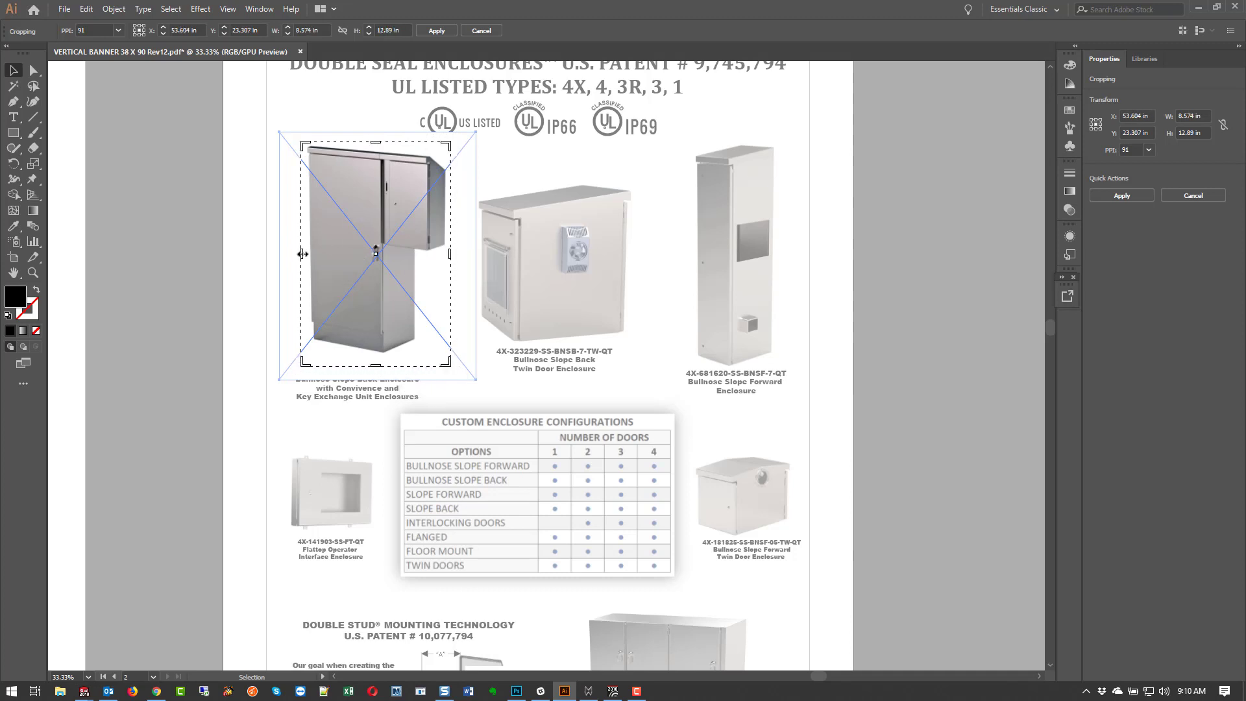
left_click(1150, 194)
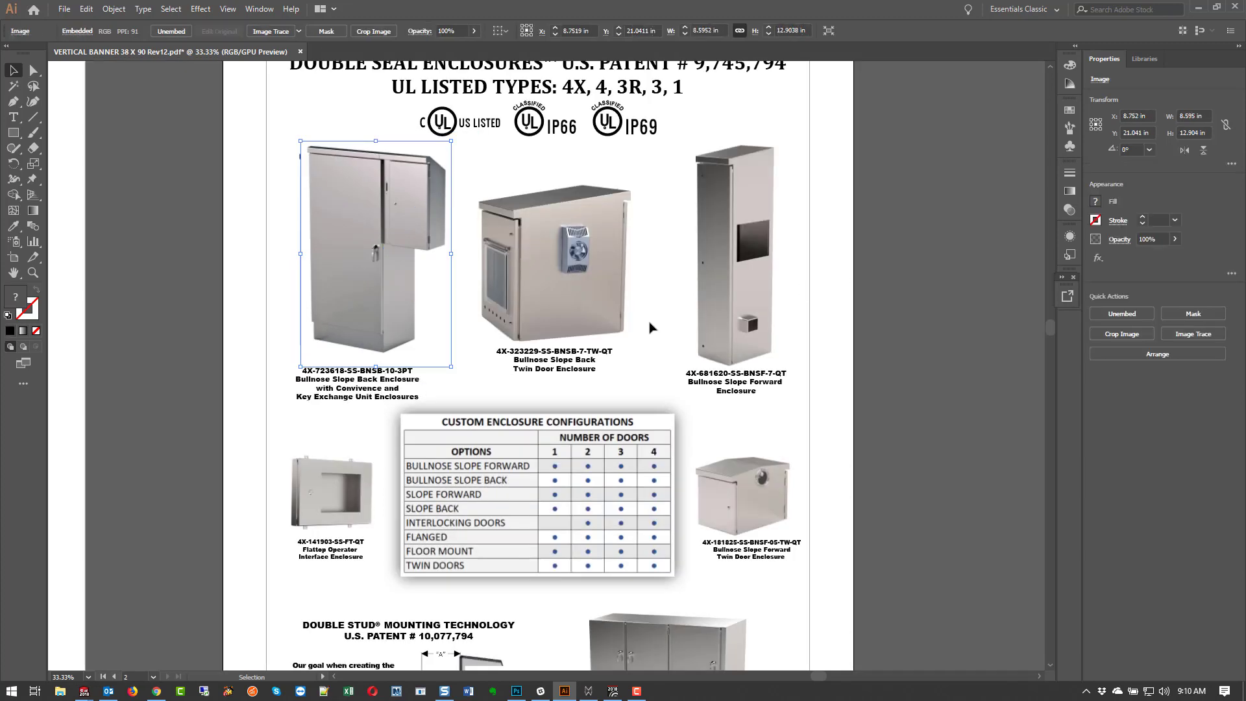
Bring the first enclosure's caption in front of the cabinet image and shift it slightly right and up.
left_click(466, 397)
left_click(388, 389)
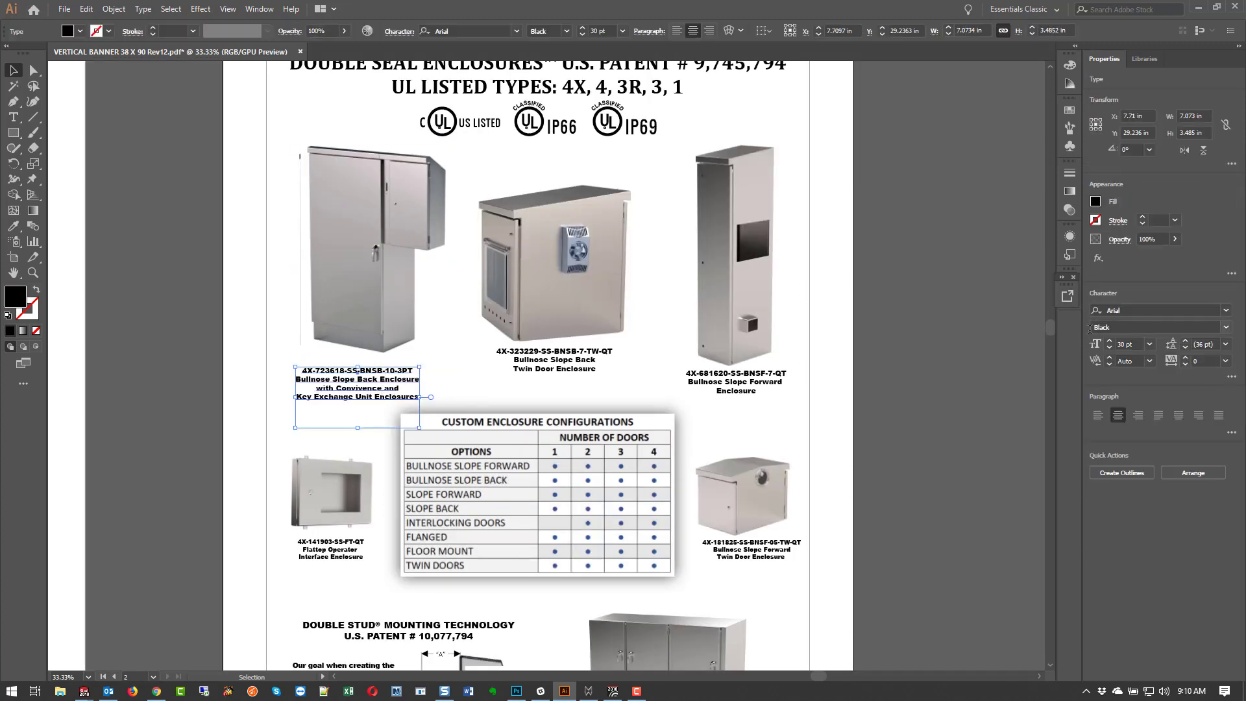
left_click(1193, 473)
left_click(1141, 488)
left_click(656, 393)
left_click_drag(385, 381, 392, 376)
Move the cropped cabinet image aside and reposition it above its caption, at about X 8.27 in, Y 21.89 in.
left_click_drag(392, 270, 300, 293)
left_click(415, 212)
key("ctrl+z")
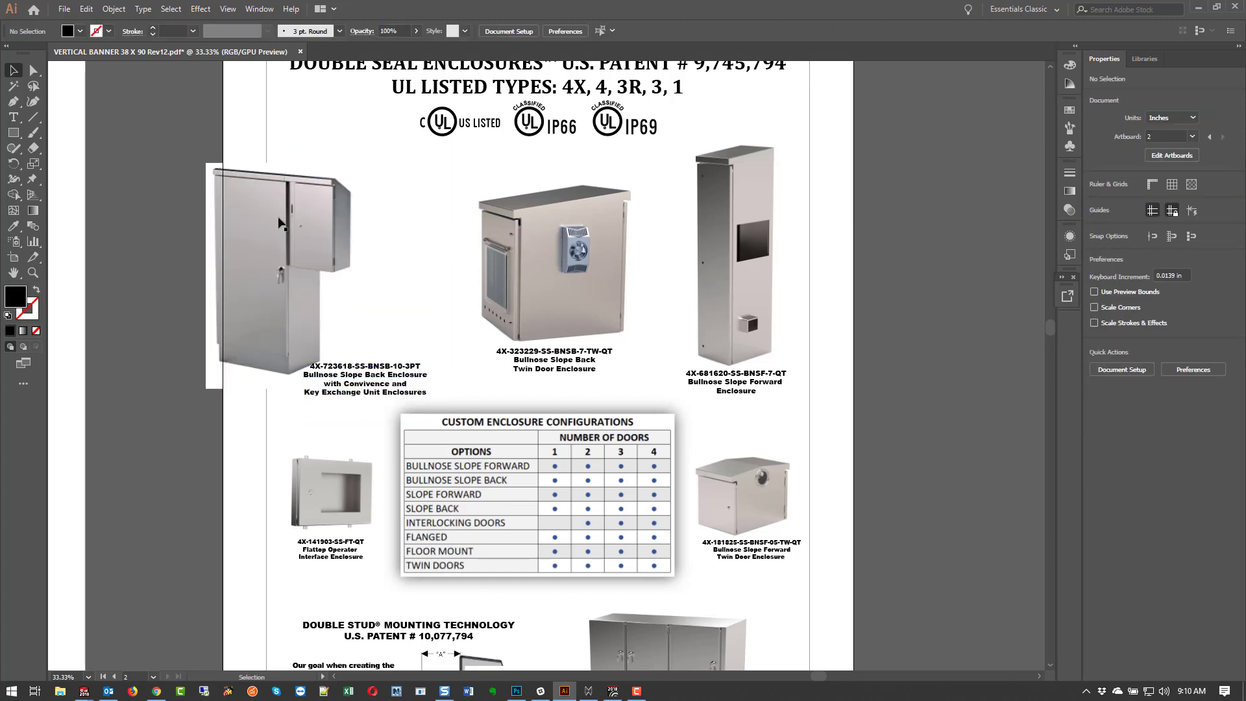
left_click(376, 200)
key("a")
key("v")
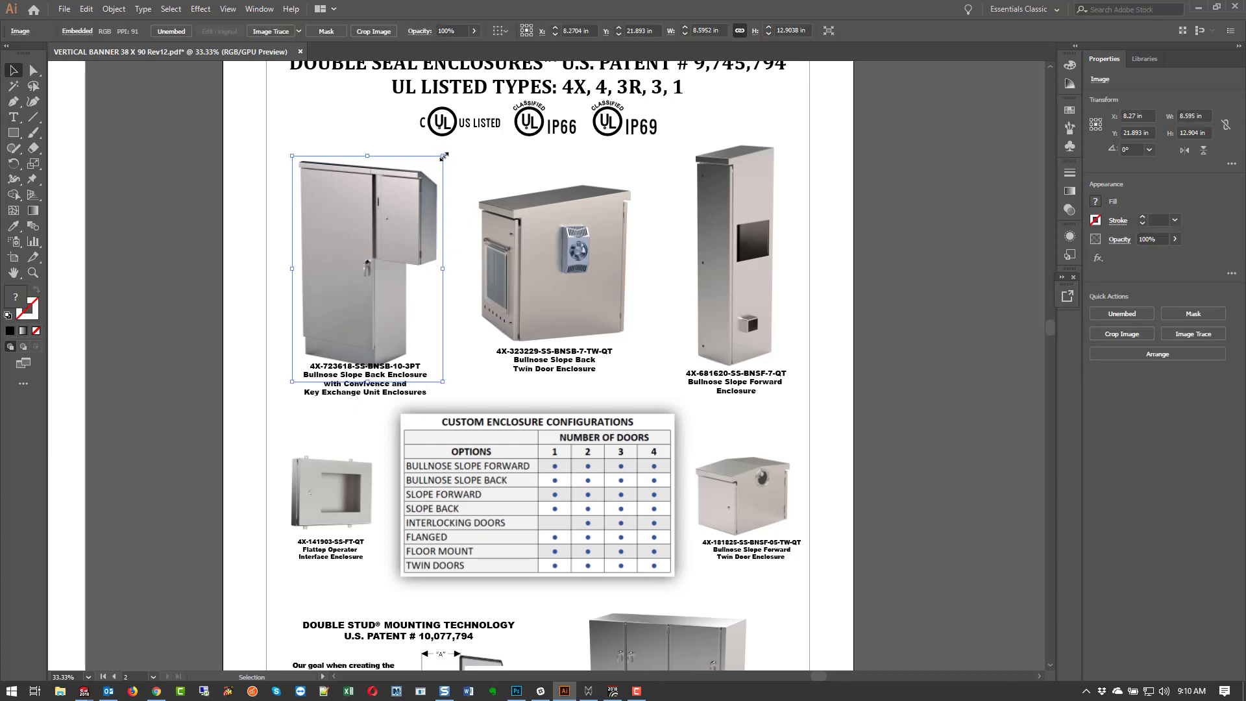
key("F10")
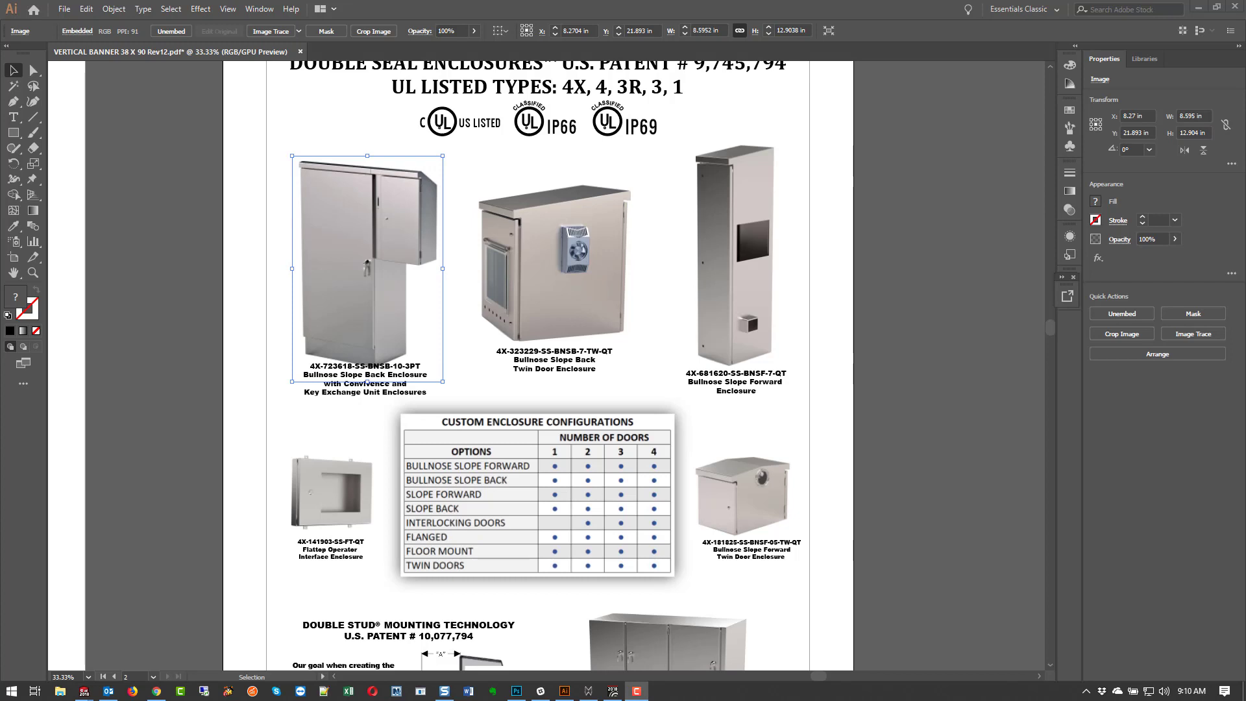